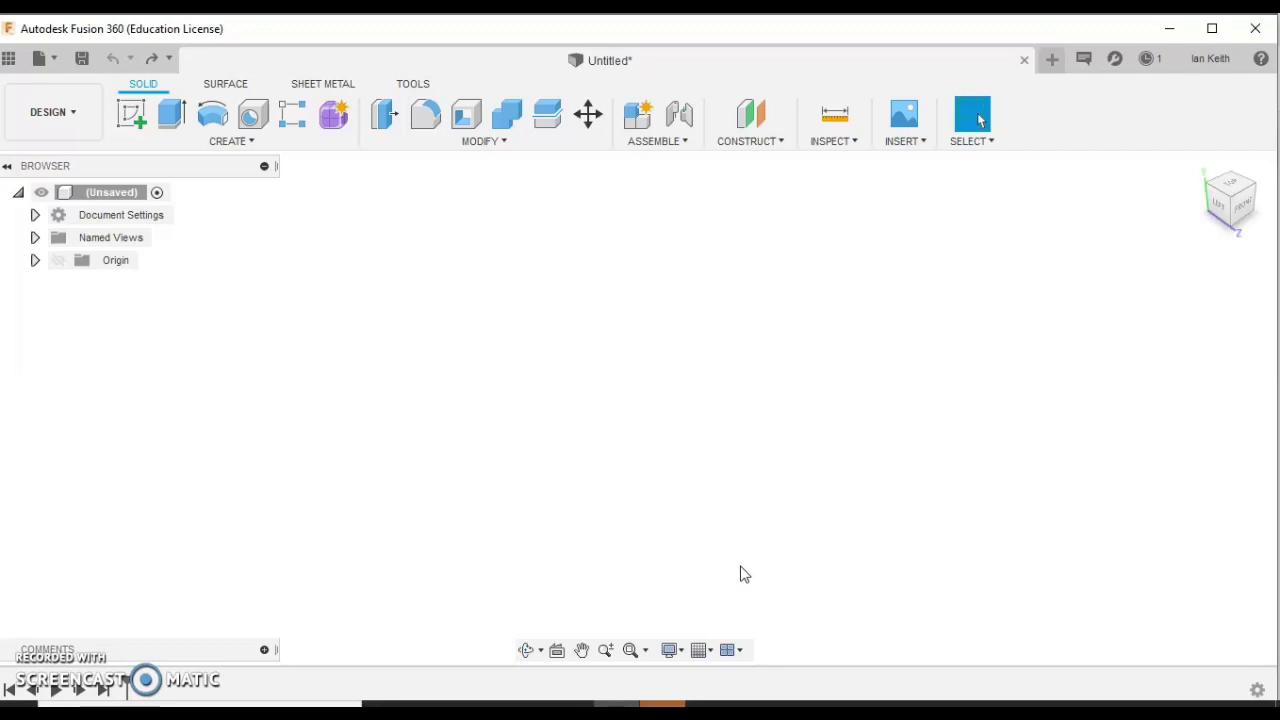
Start a sketch on the vertical YZ origin plane and view it face-on.
left_click(132, 117)
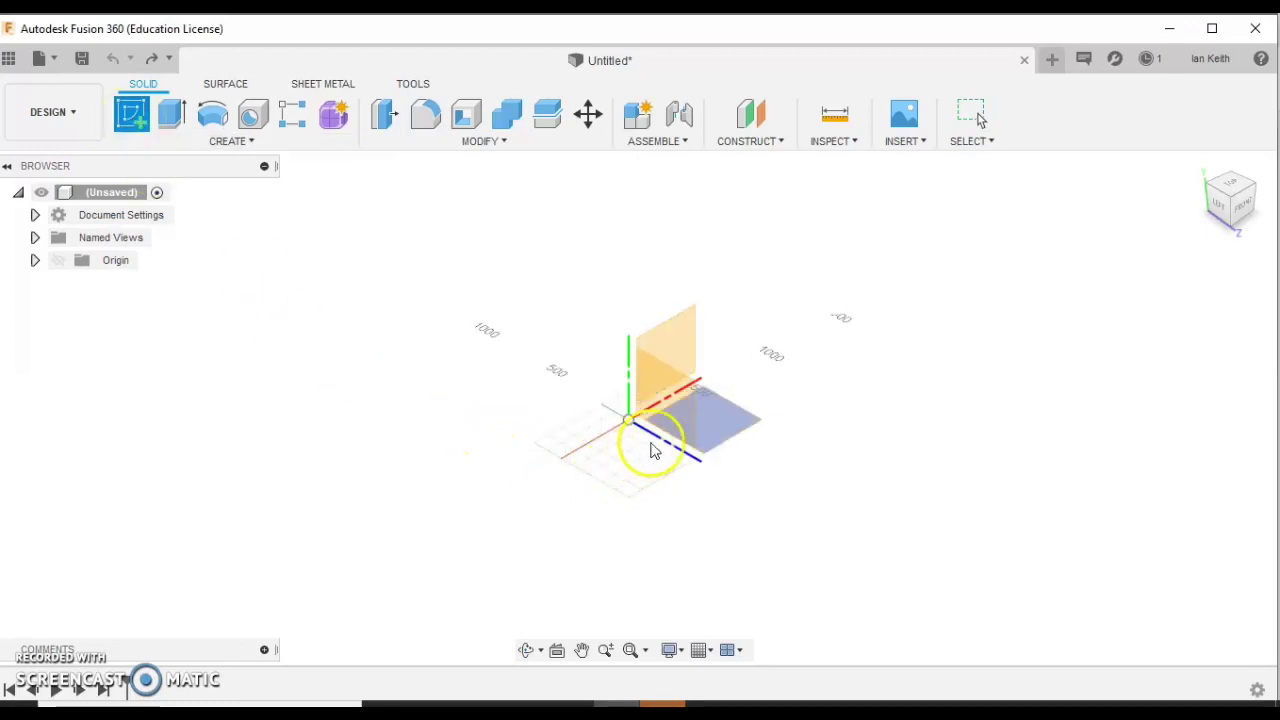
left_click(669, 391)
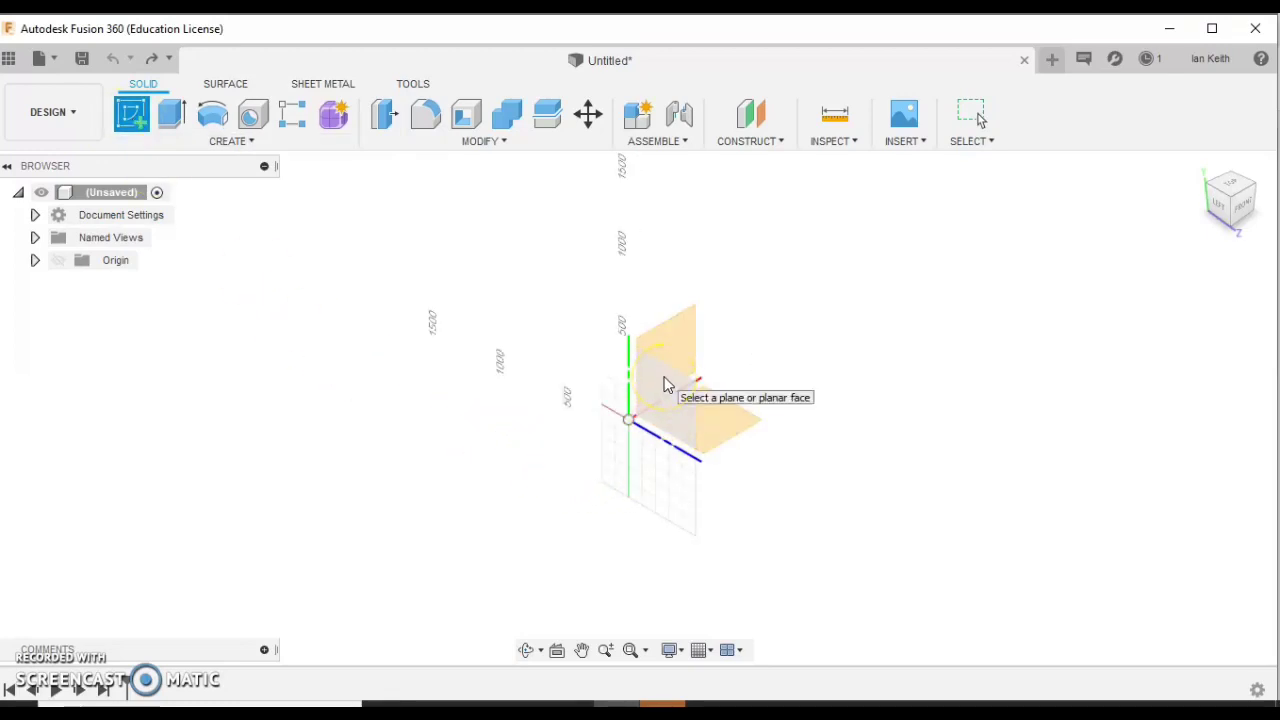
left_click(667, 386)
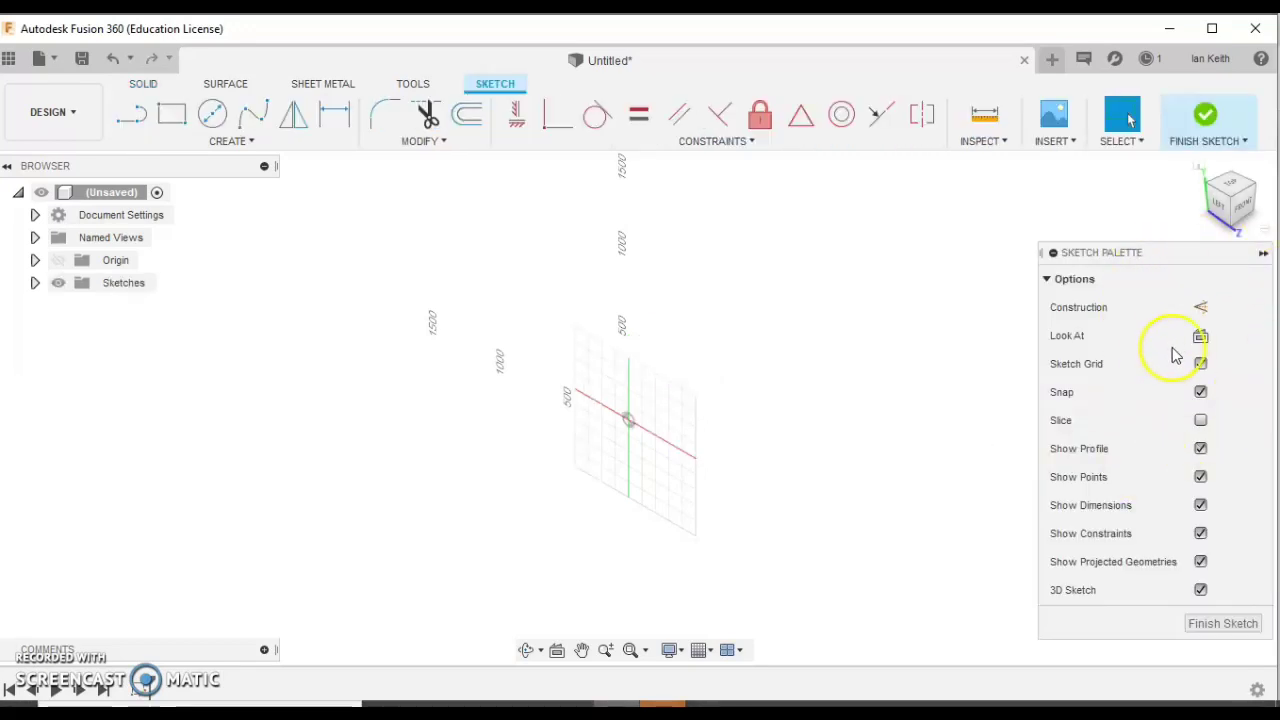
left_click(1203, 340)
left_click(650, 410)
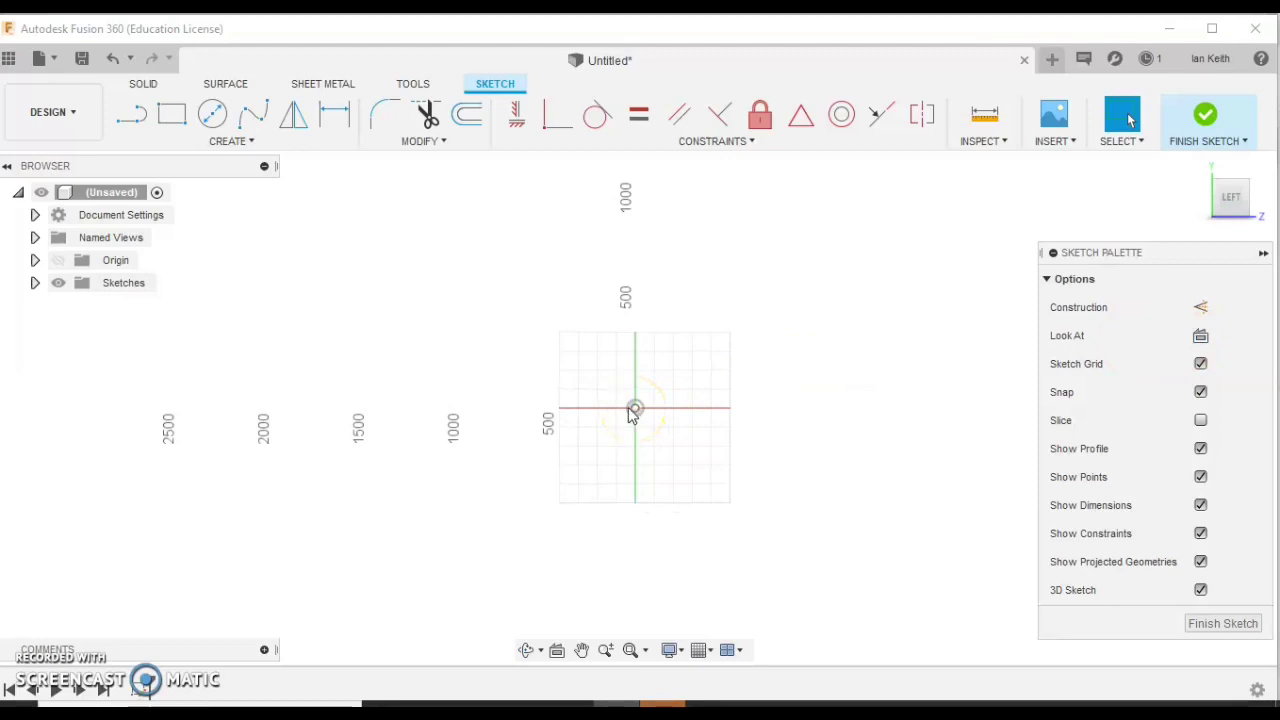
Sketch a 750 mm horizontal base line running left from the origin.
scroll(632, 416, "up", 1)
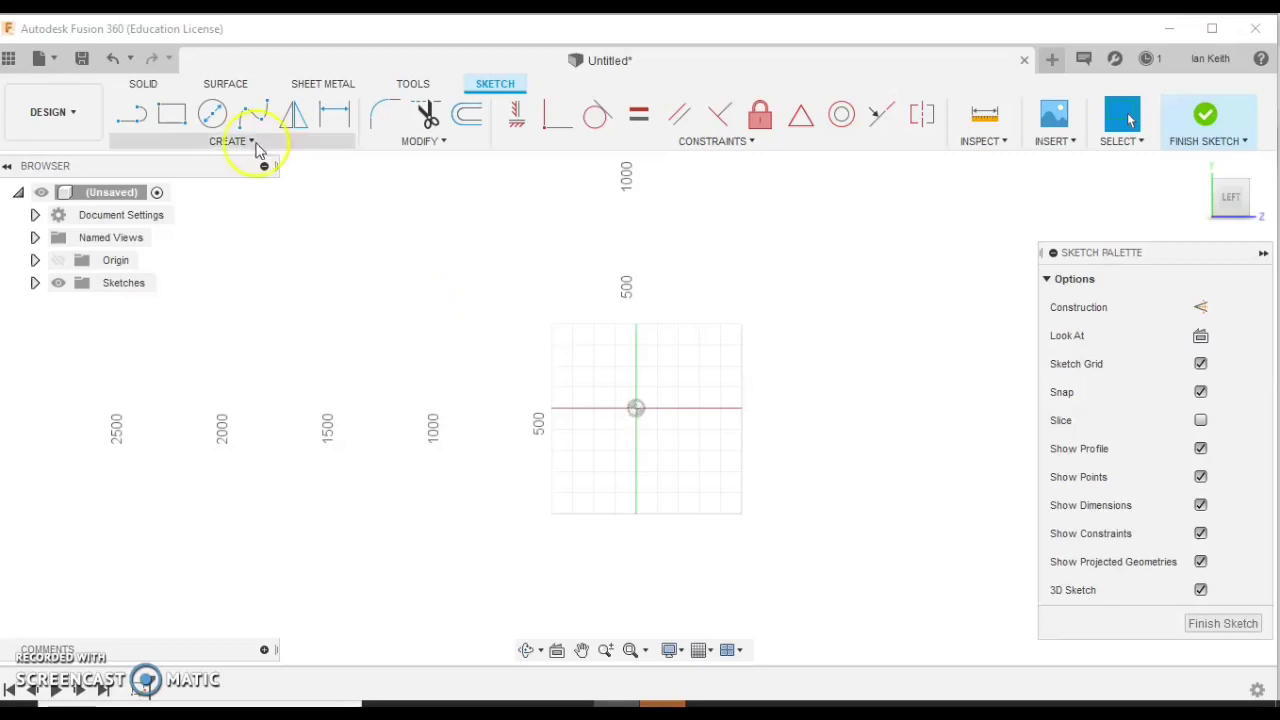
left_click(136, 113)
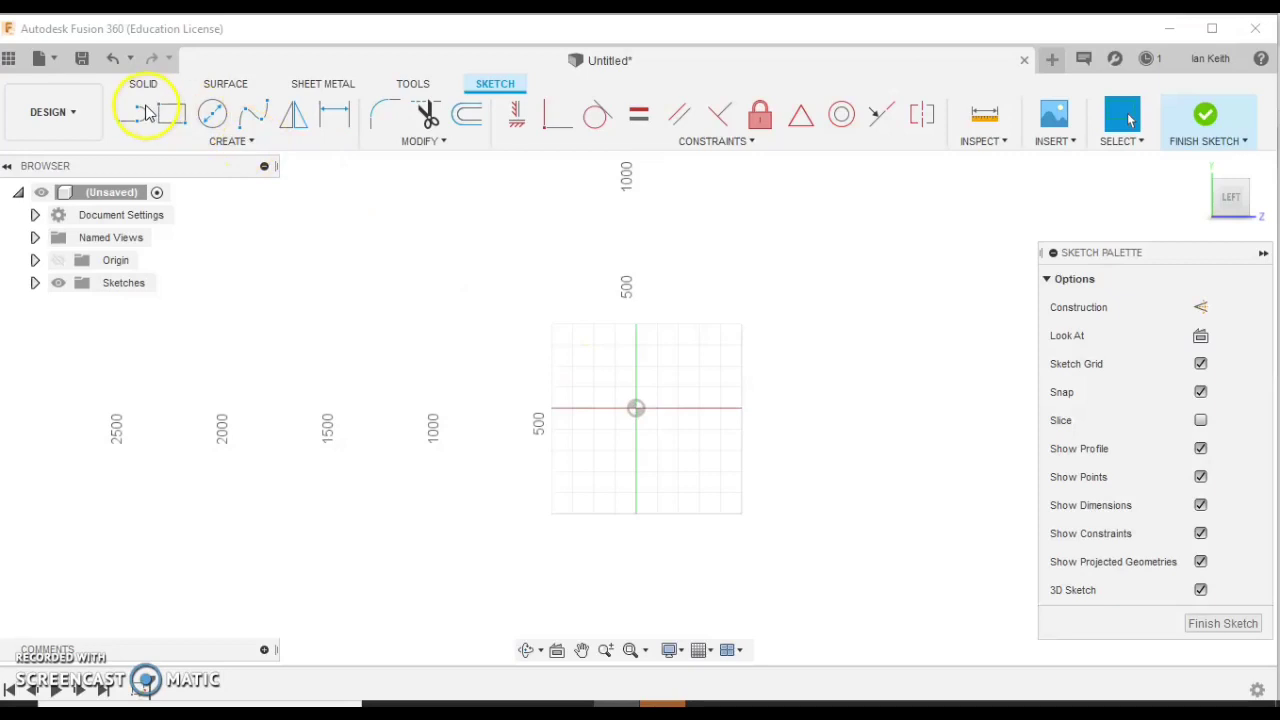
left_click(637, 408)
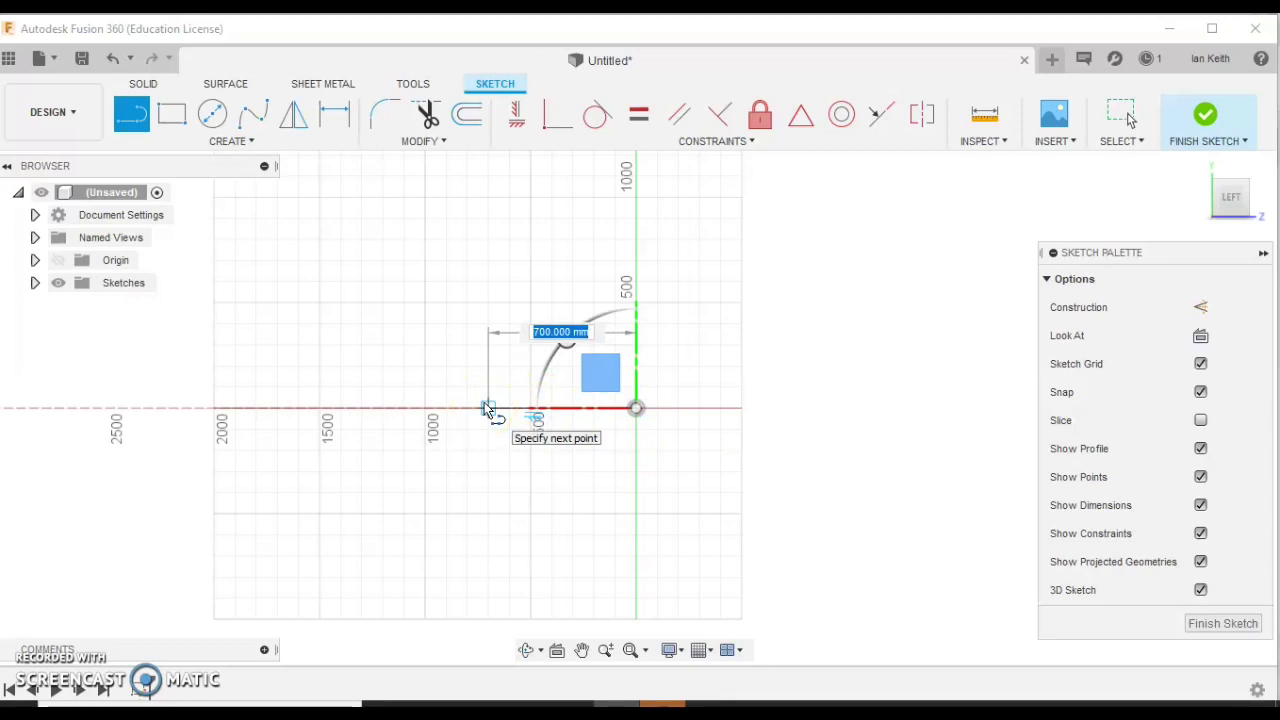
type("750")
key("Tab")
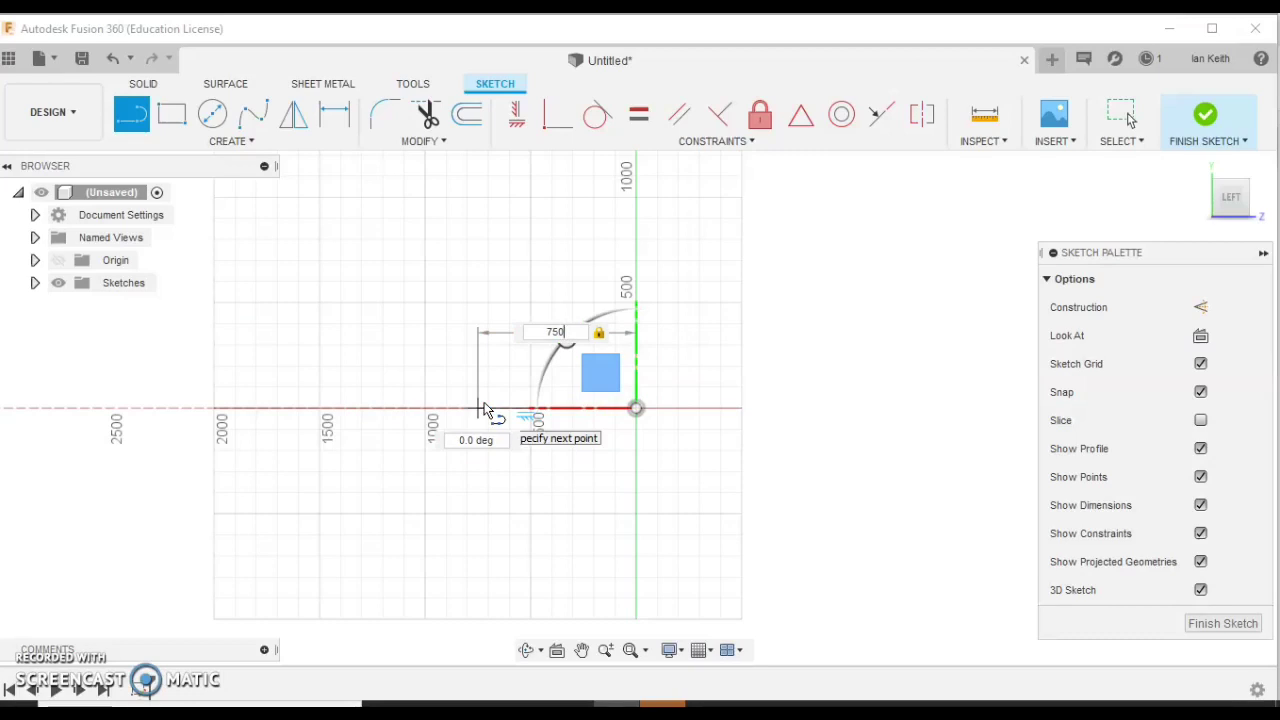
key("Return")
key("Escape")
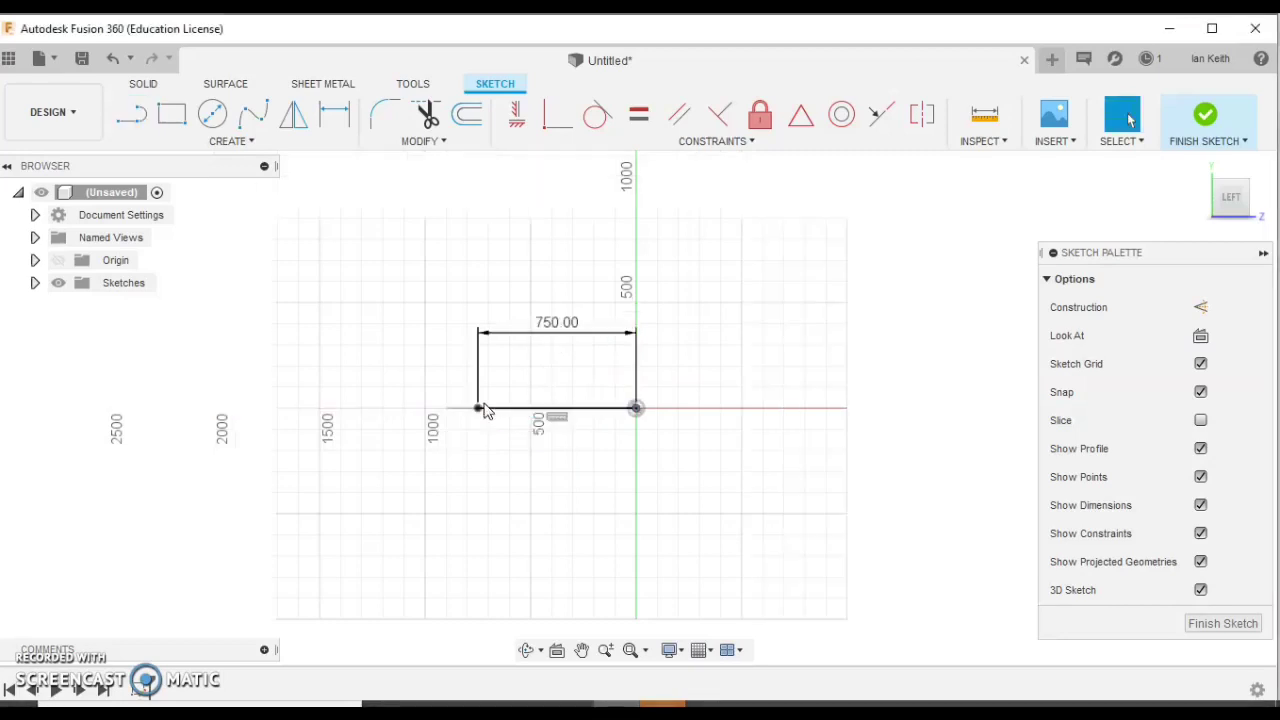
Sketch a 50 mm vertical line straight up from the origin.
left_click(131, 115)
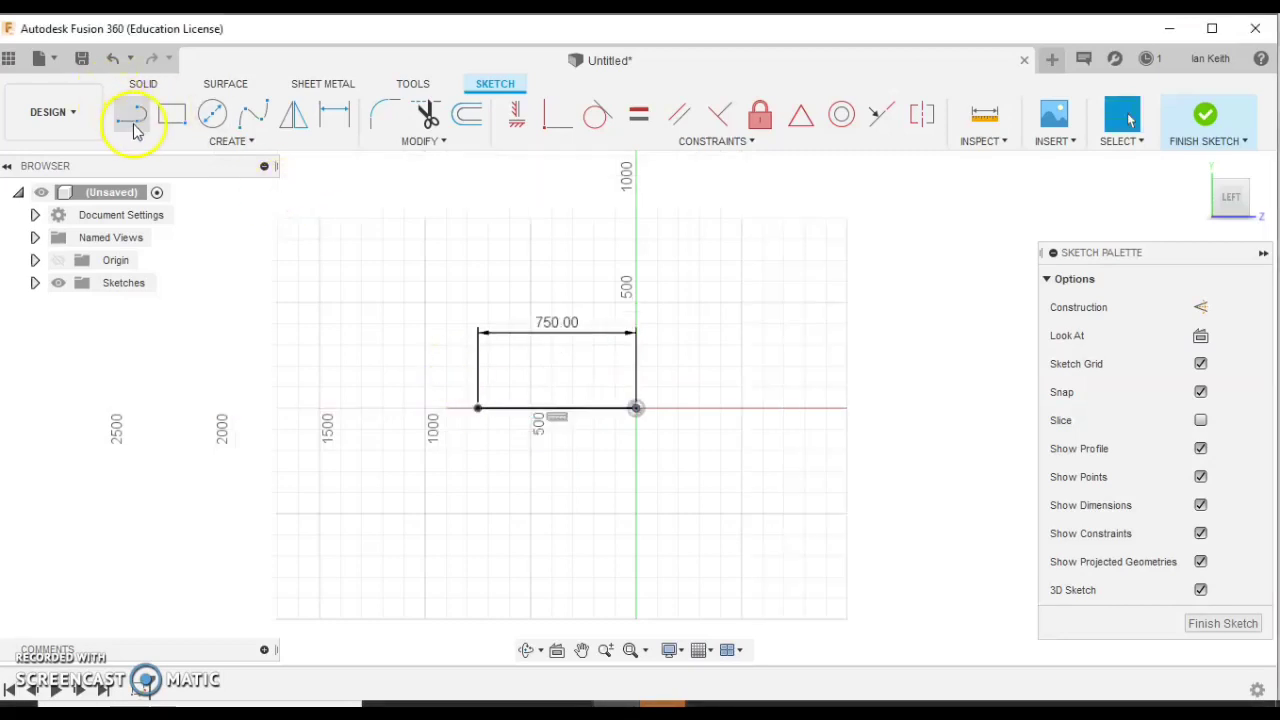
left_click(636, 408)
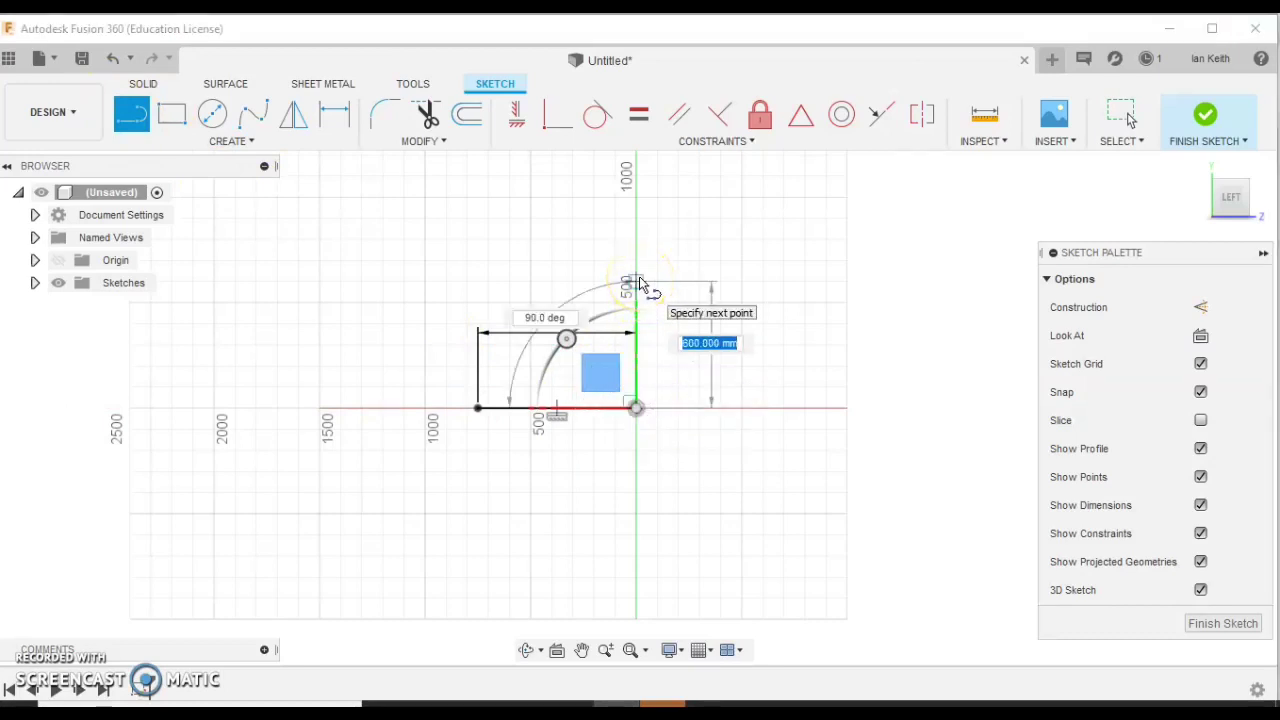
type("50")
key("Return")
key("Escape")
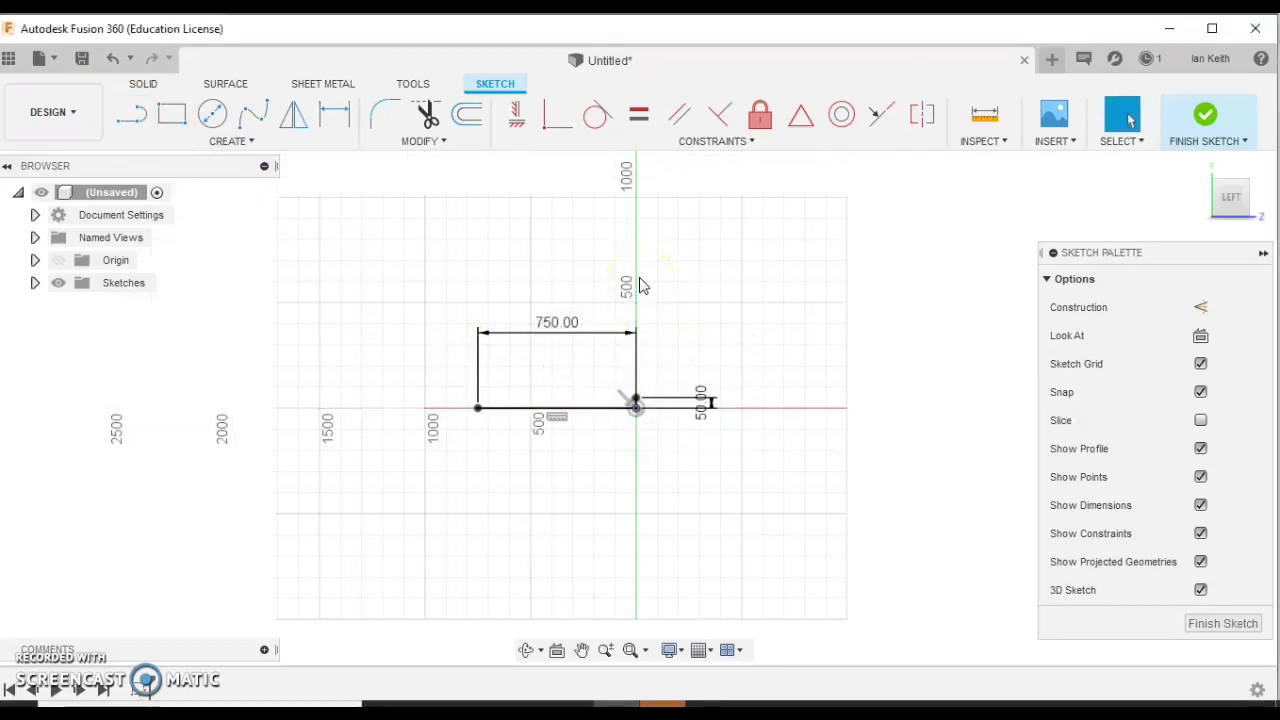
Sketch a 700 mm horizontal line from the upper end of the short vertical line, parallel above the base line.
scroll(636, 406, "up", 4)
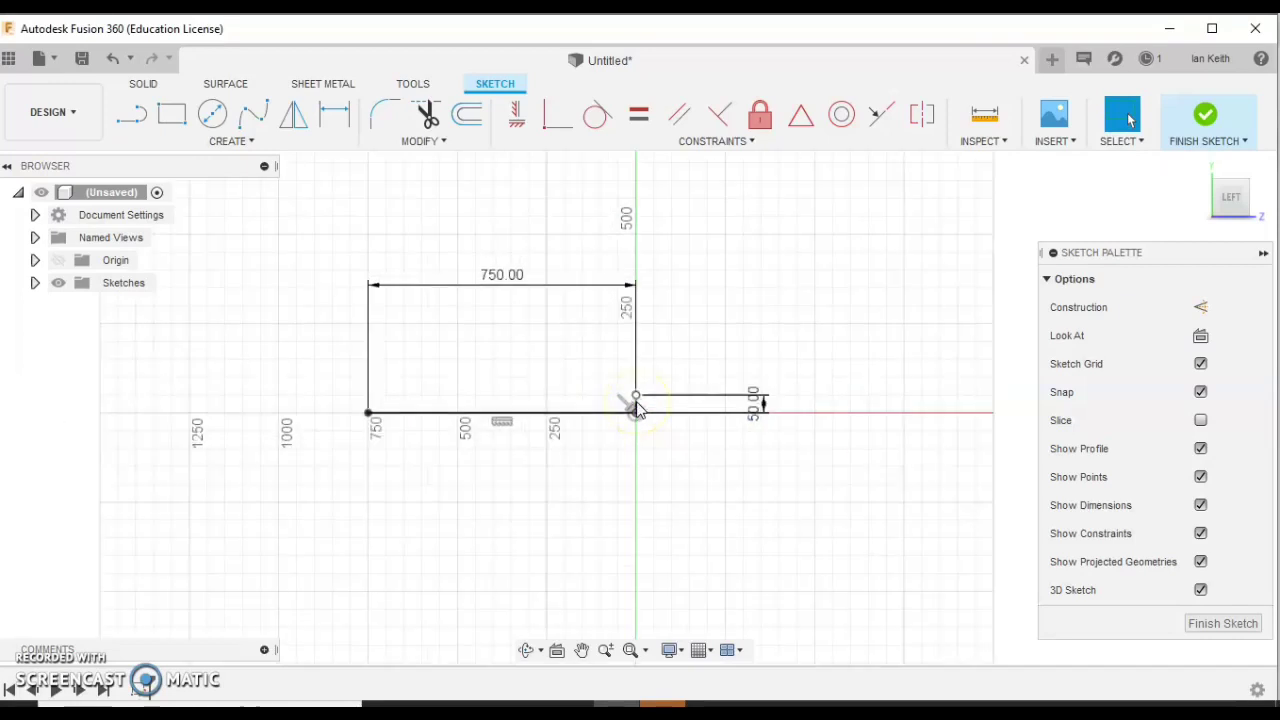
left_click(131, 114)
left_click(636, 397)
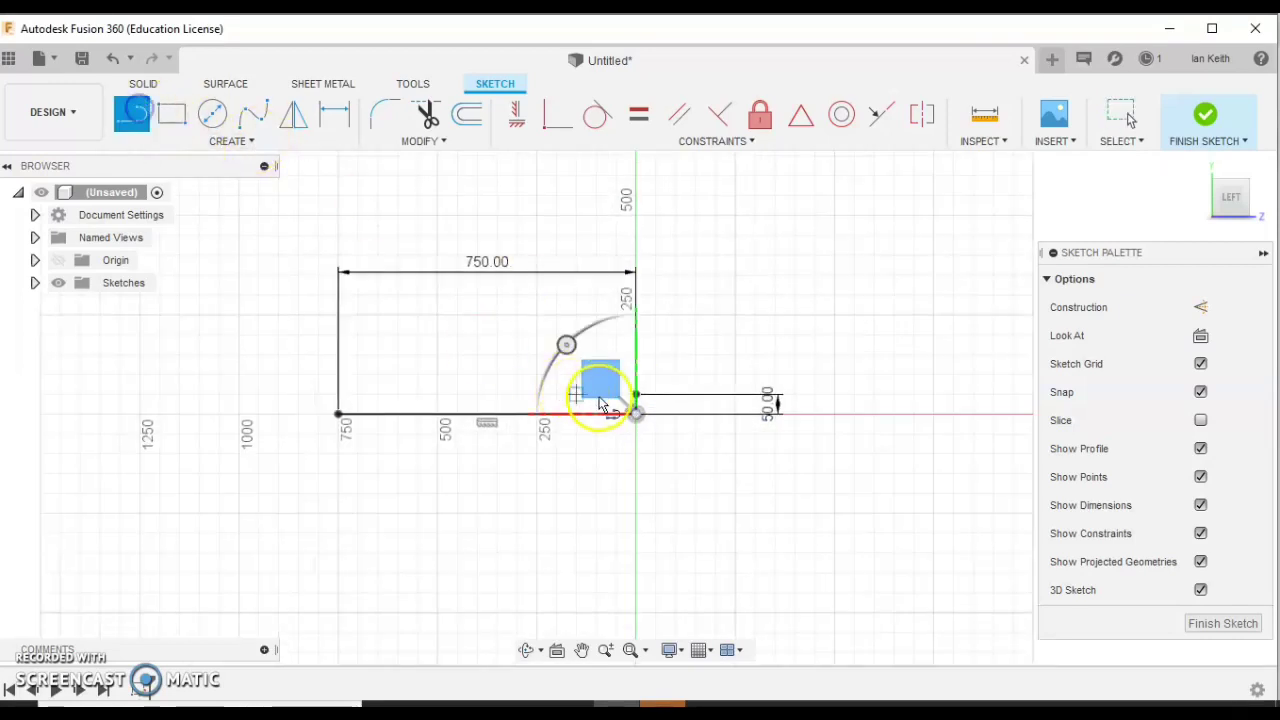
scroll(650, 400, "up", 5)
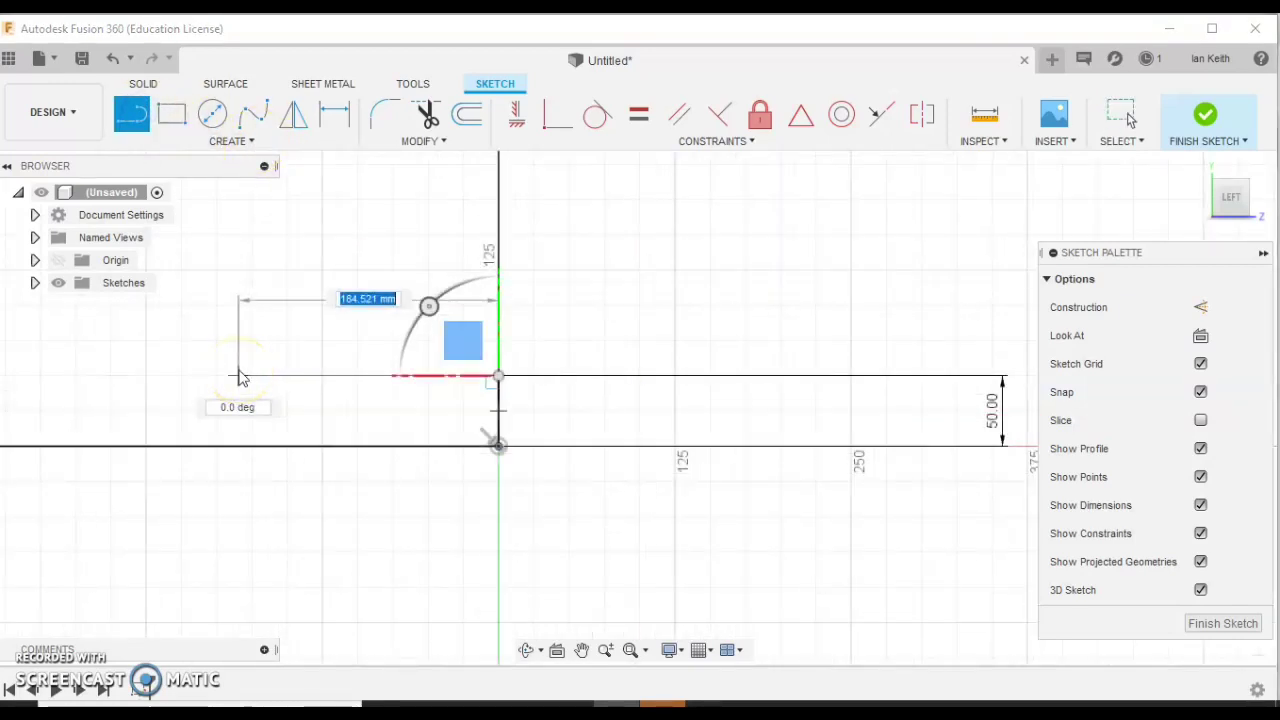
type("750")
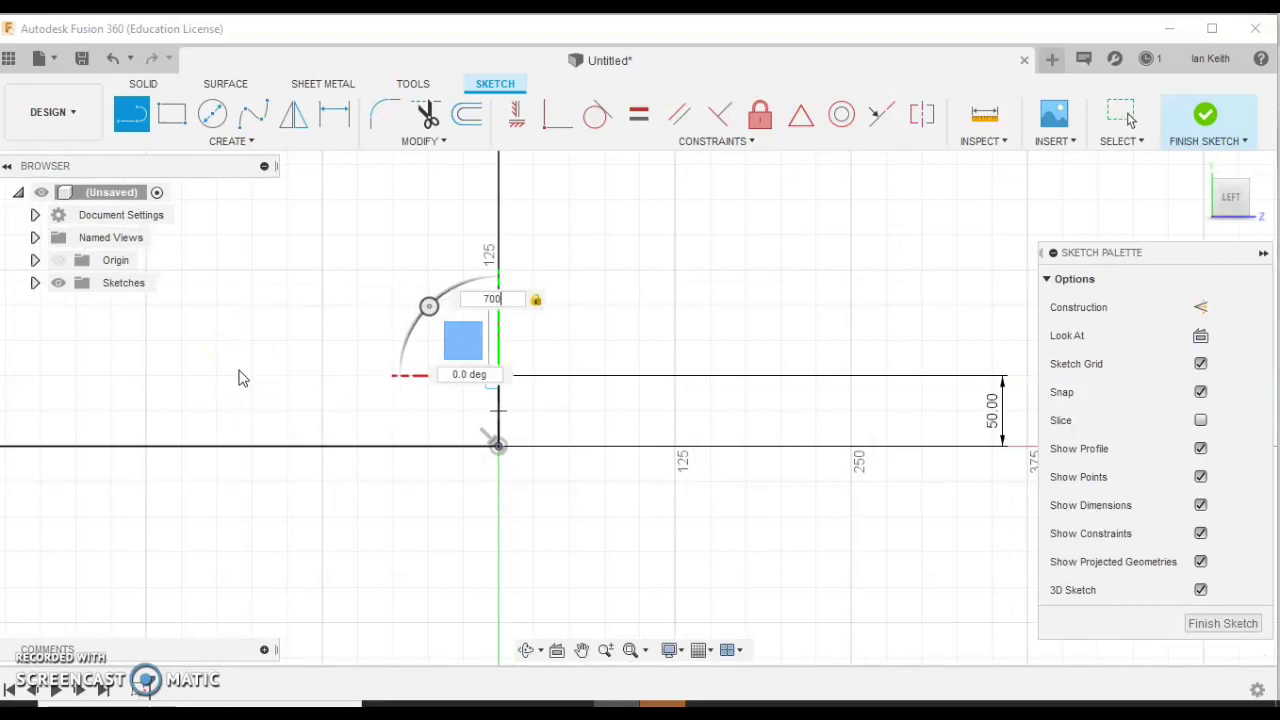
key("Return")
key("Escape")
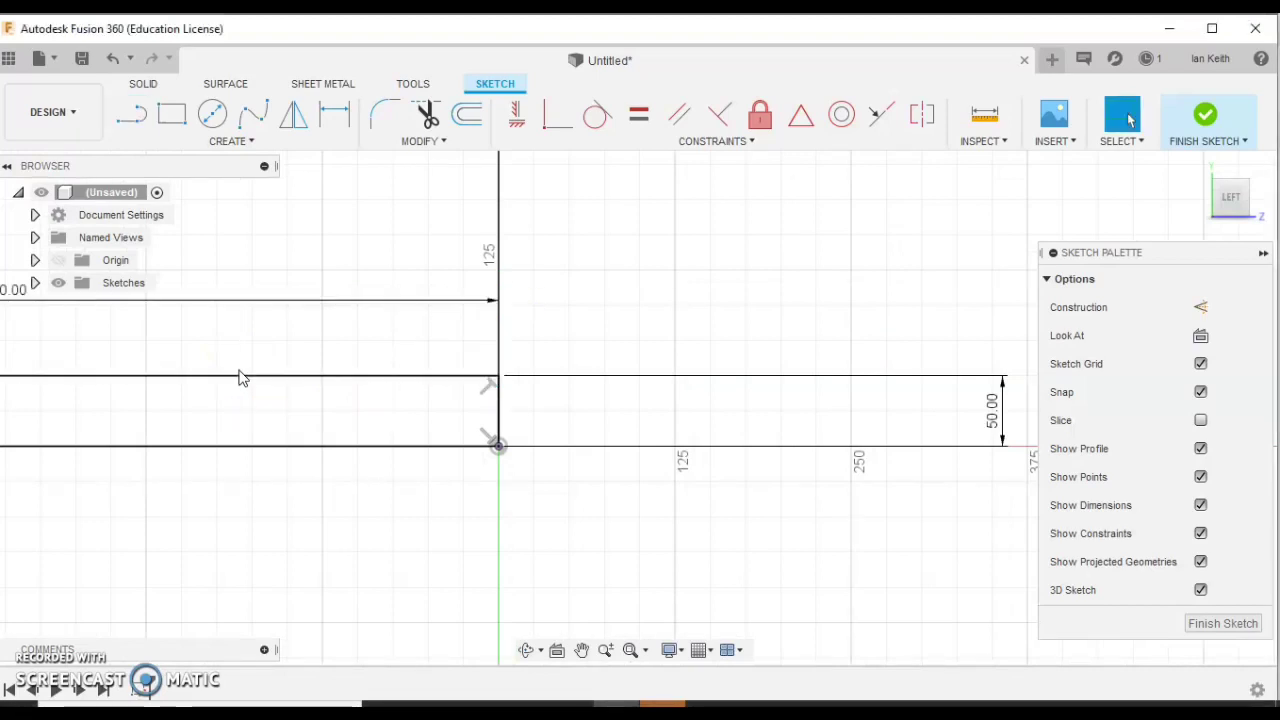
Sketch a 650 mm vertical line upward from the free end of the 700 mm line.
left_click(630, 651)
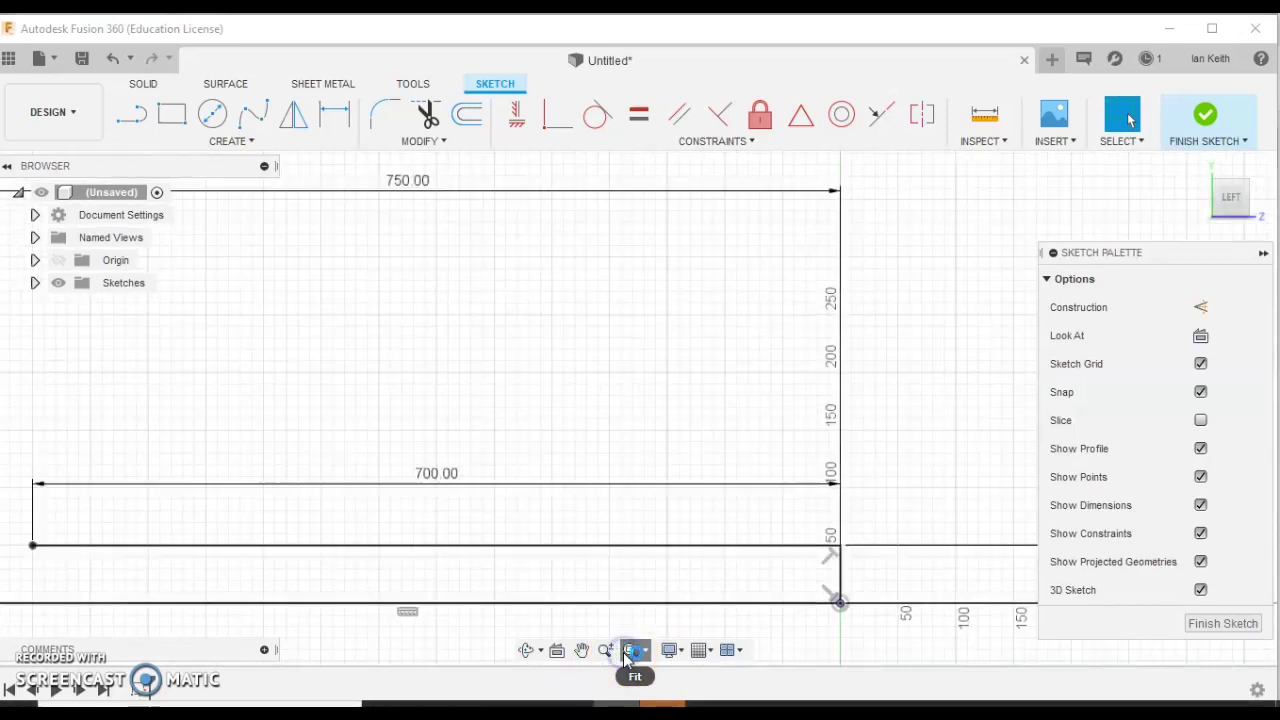
scroll(526, 562, "down", 5)
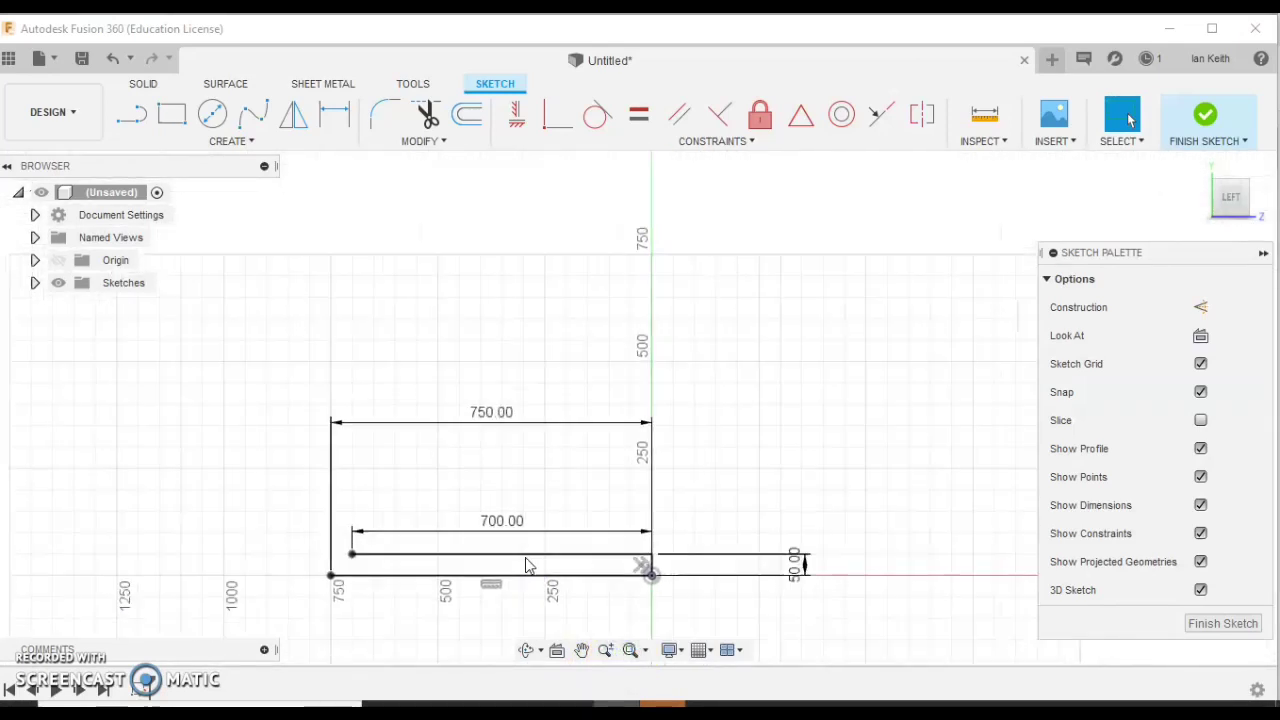
middle_click_drag(451, 549, 578, 540)
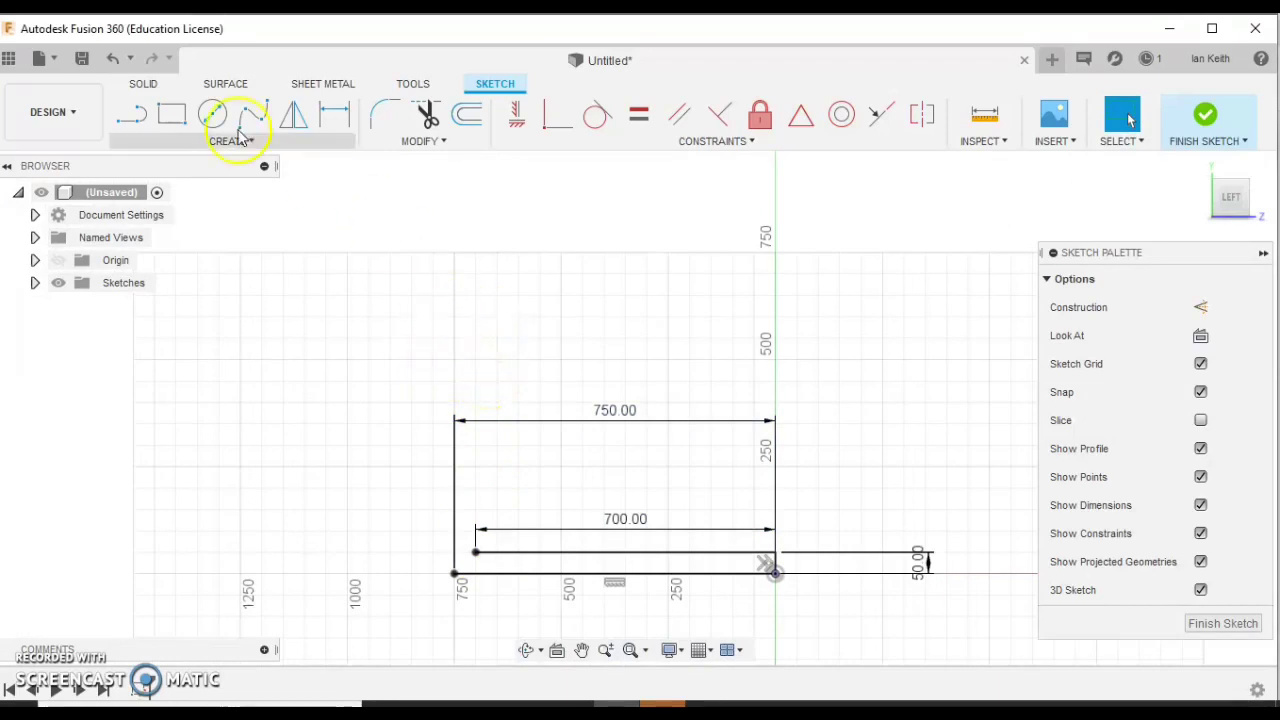
left_click(133, 115)
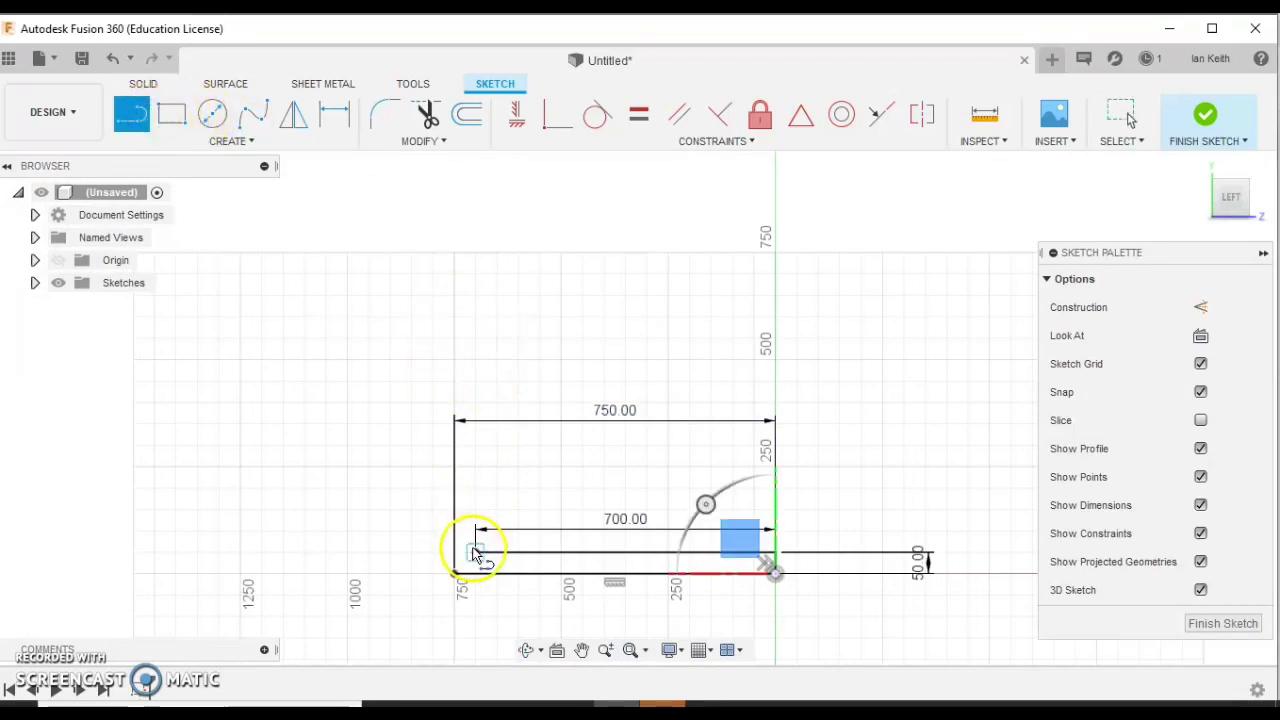
left_click(475, 550)
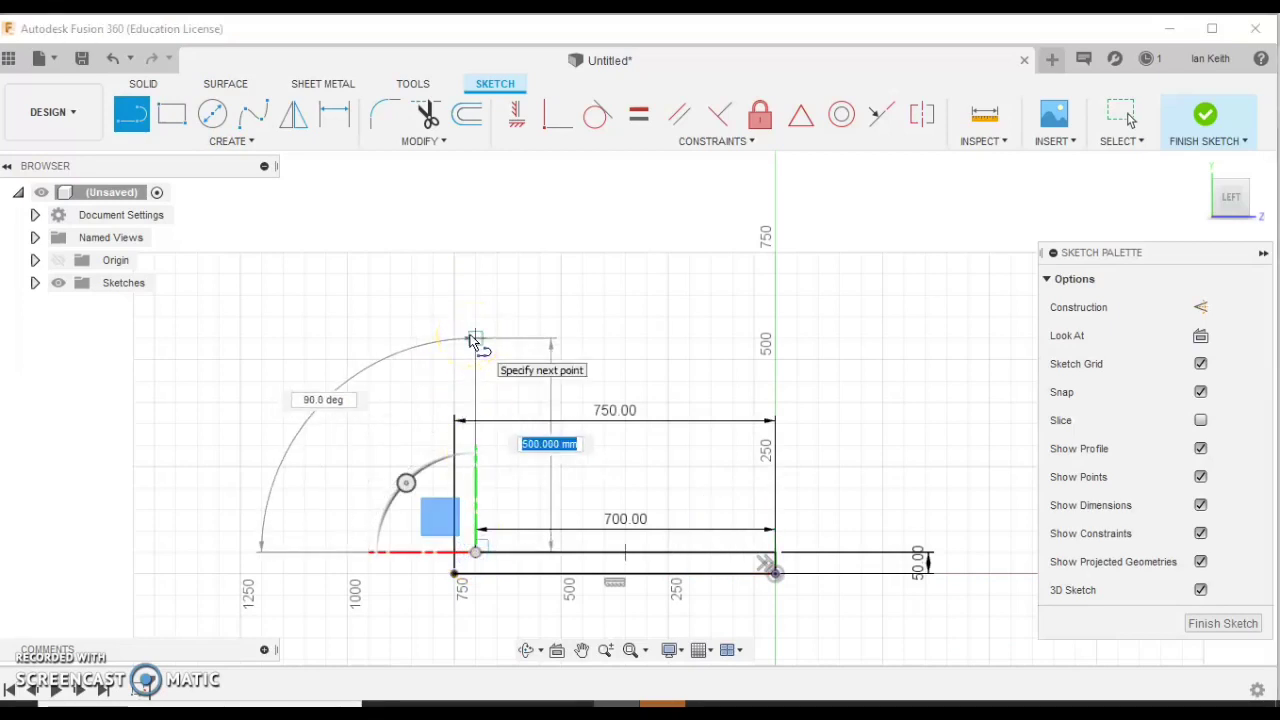
type("6")
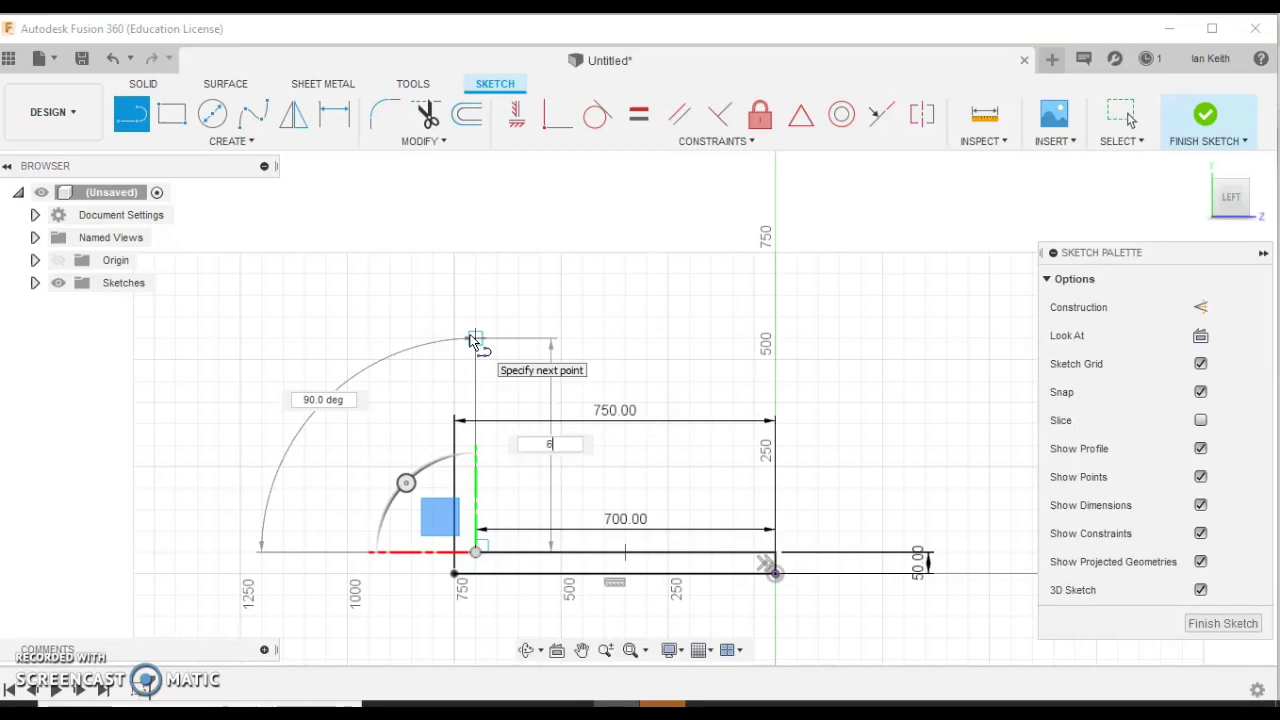
type("5")
key("Return")
key("Escape")
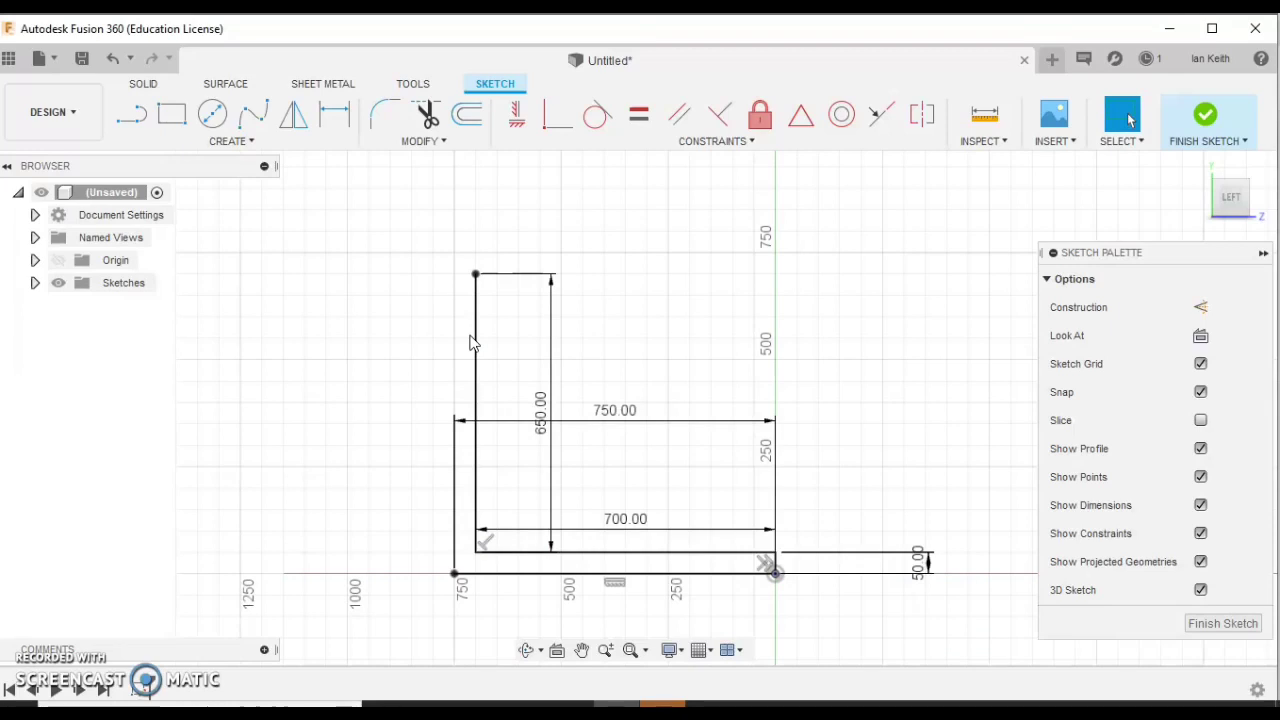
Sketch a 250 mm diameter circle centred on the upper end of the 650 mm vertical line.
left_click(212, 113)
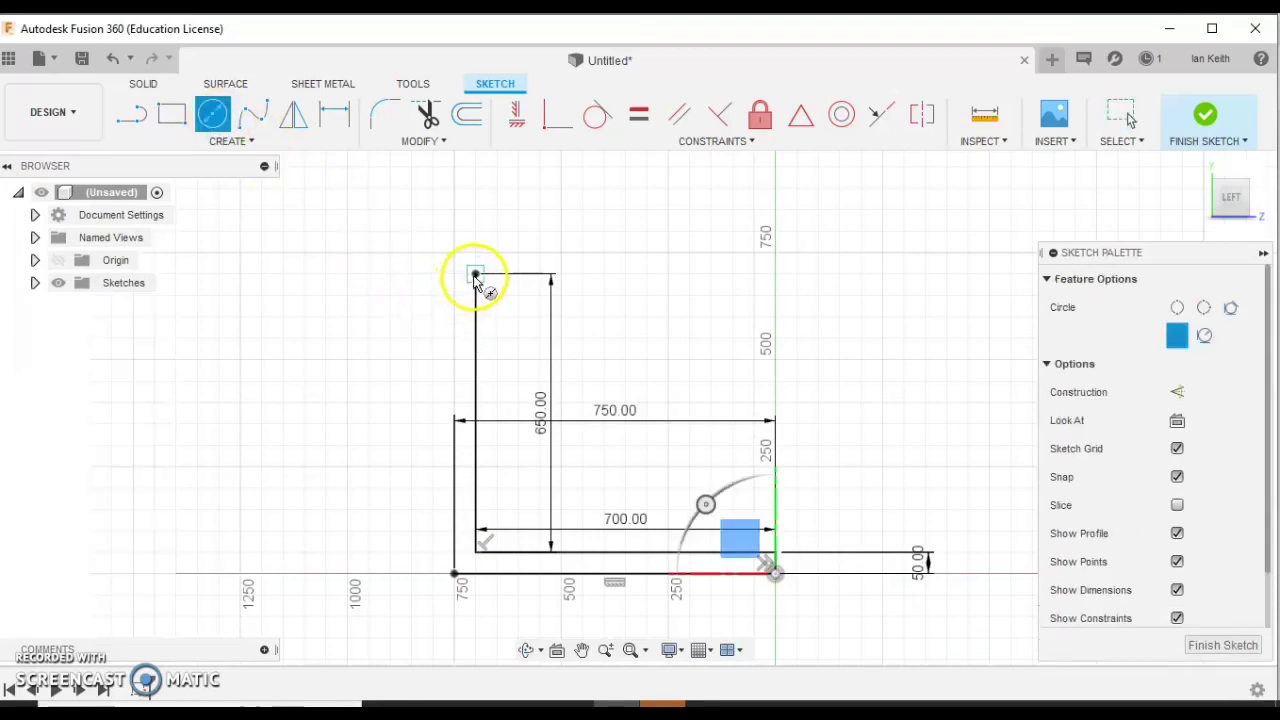
left_click(475, 275)
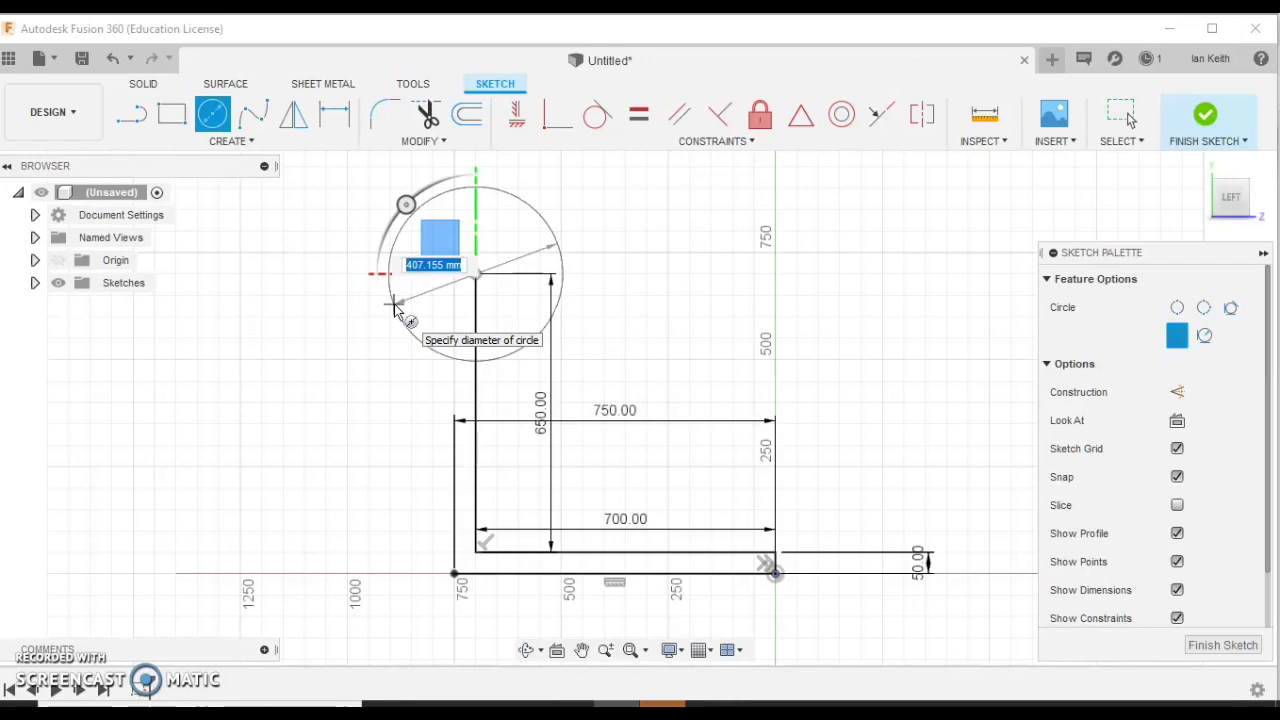
type("250")
key("Tab")
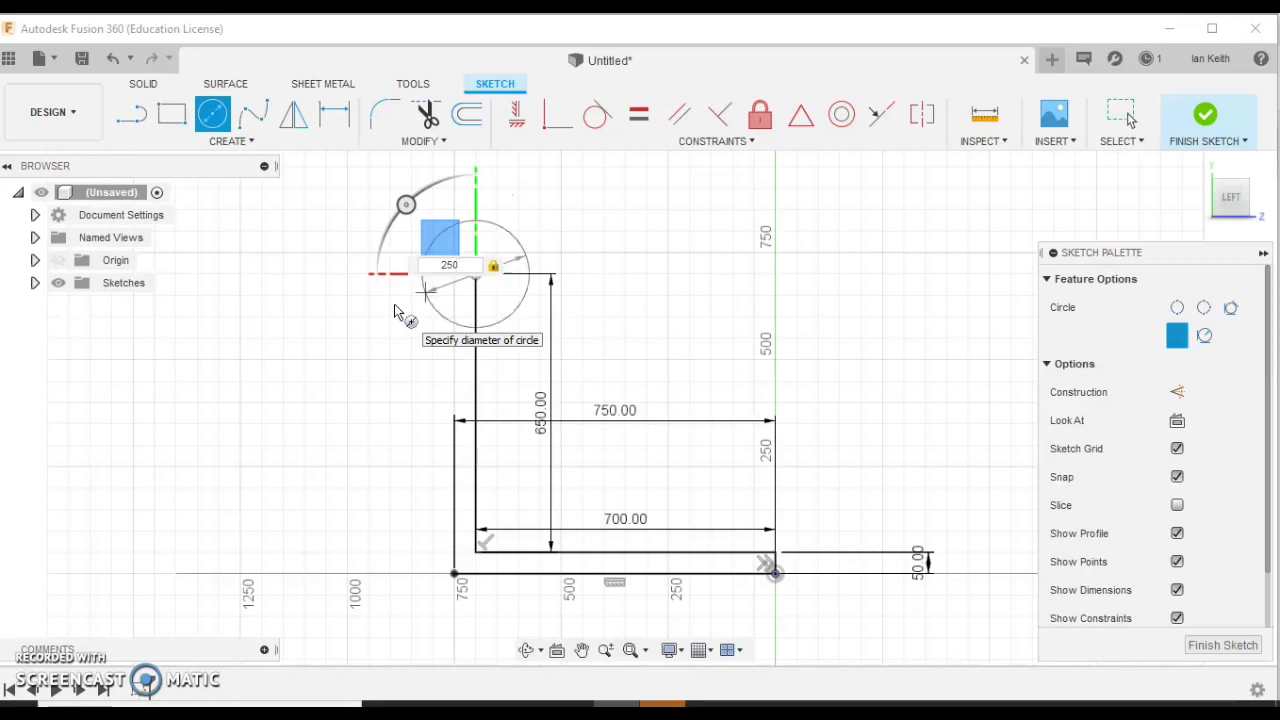
key("Return")
left_click(371, 310)
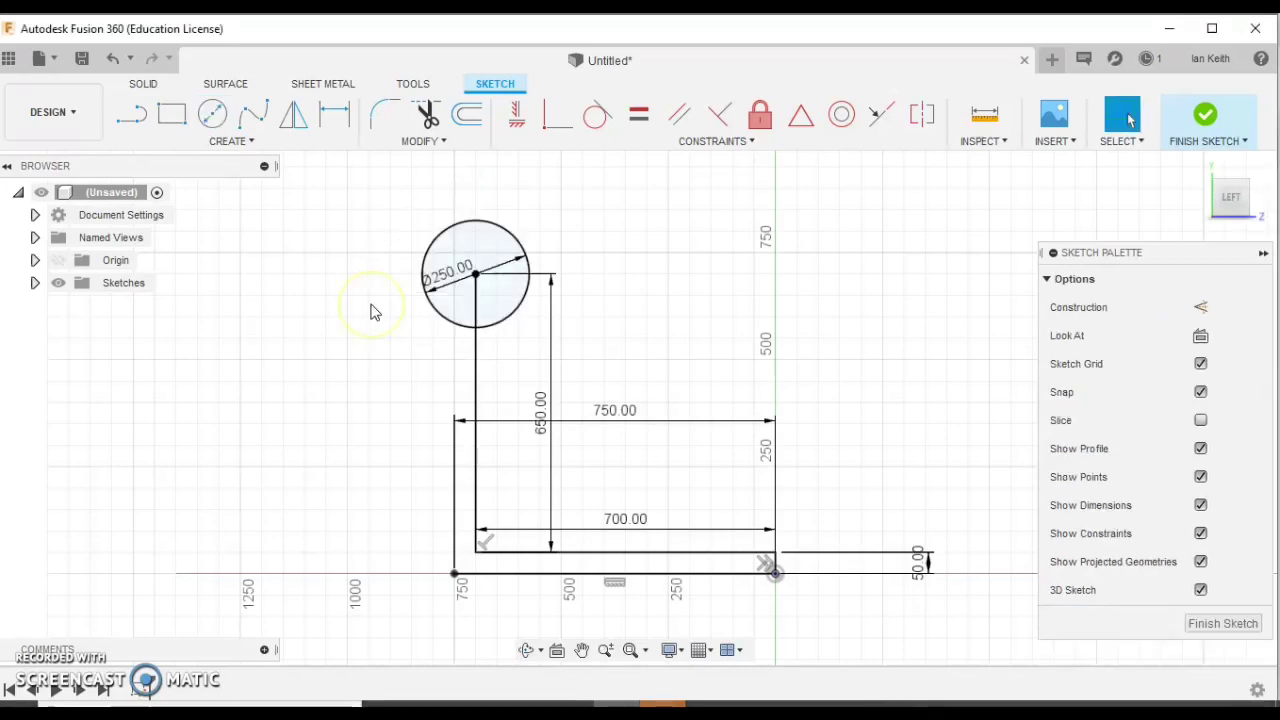
Reposition the 750 mm dimension below the base line and sketch a vertical line from the base line's left end up into the circle.
left_click(615, 411)
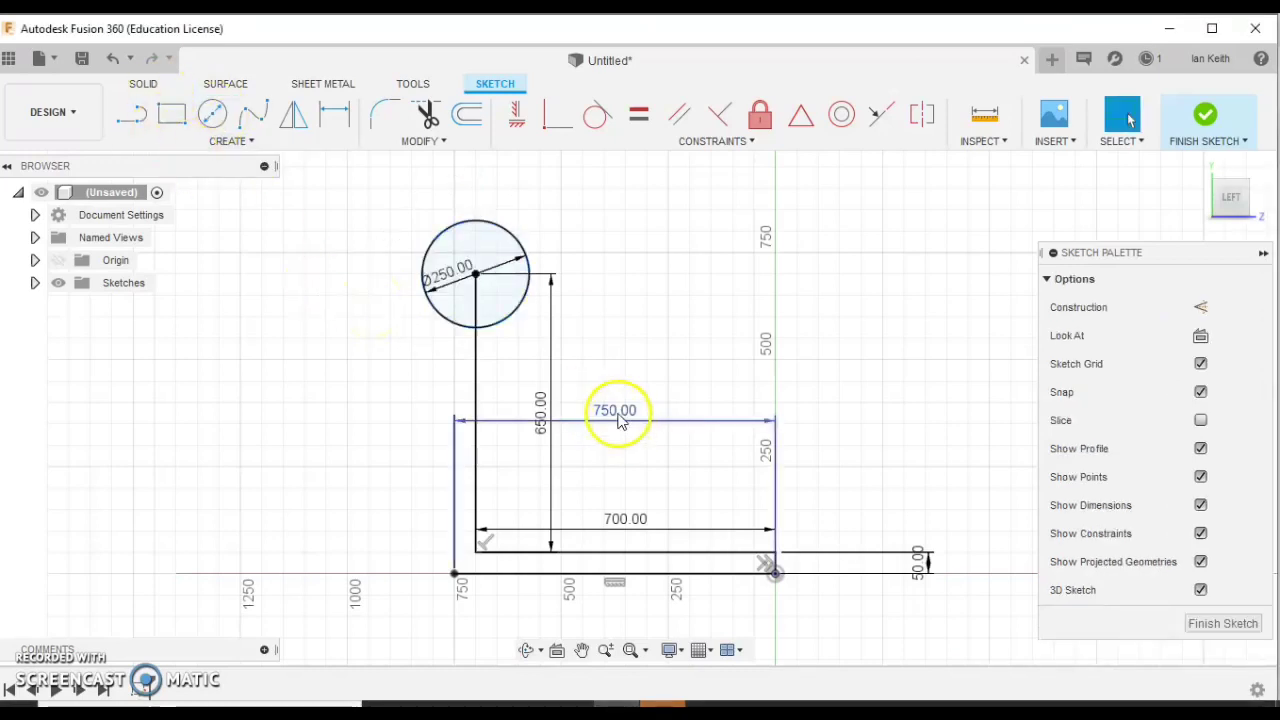
left_click_drag(617, 421, 645, 630)
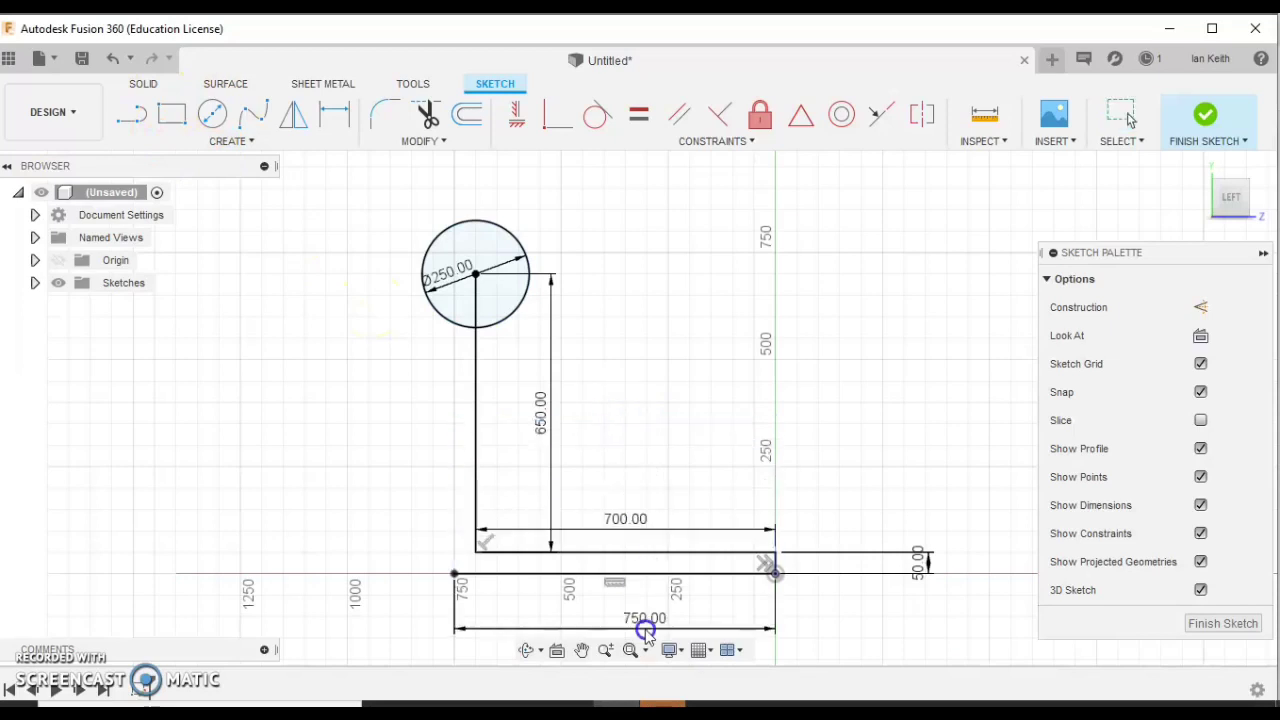
left_click(140, 112)
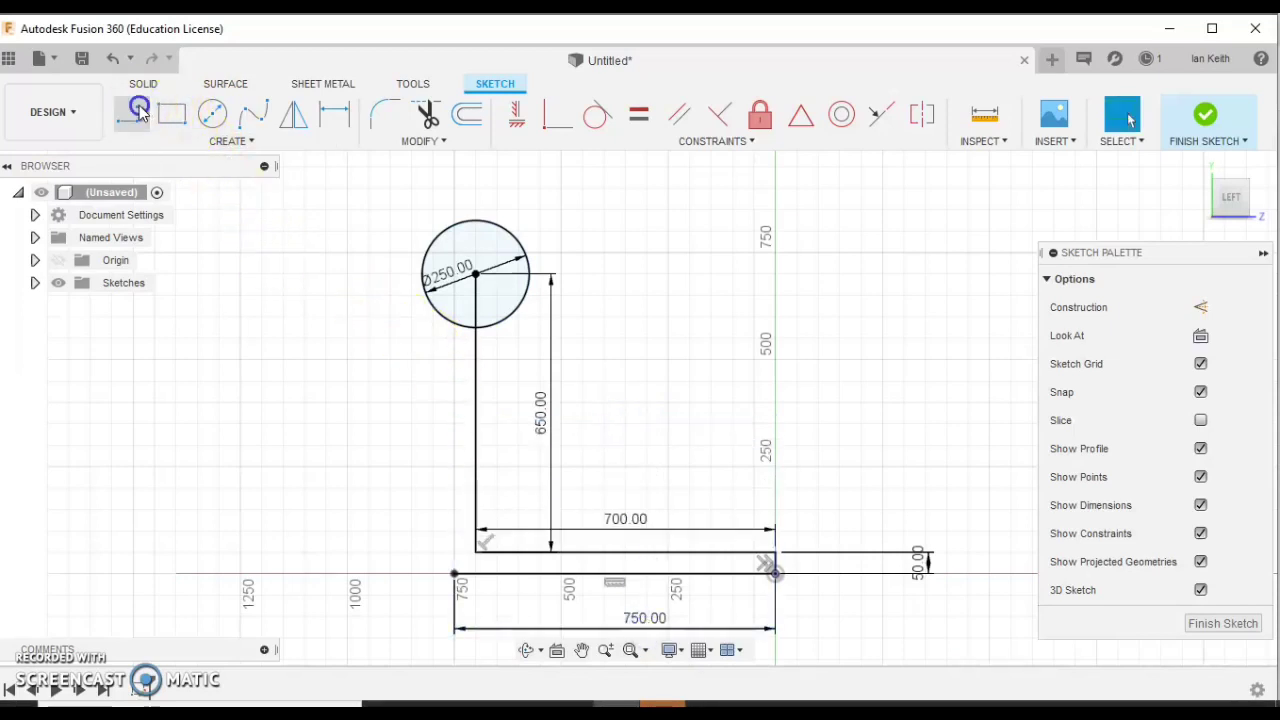
left_click(455, 573)
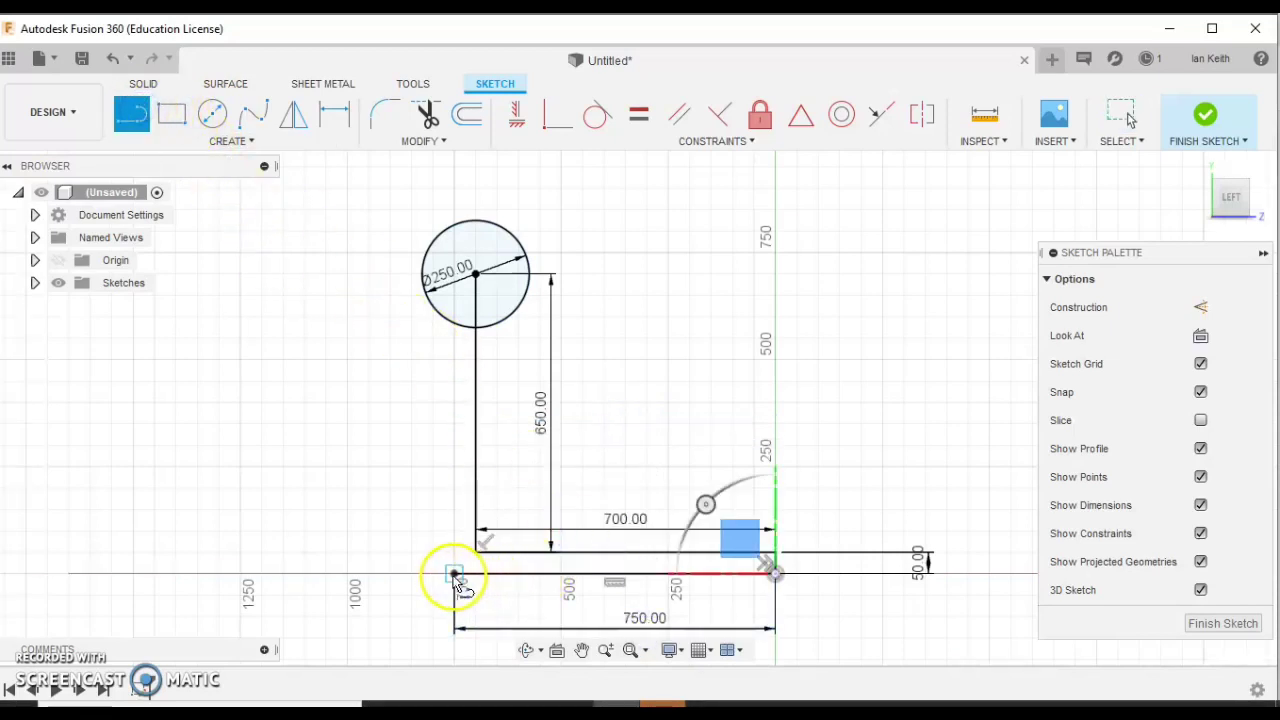
left_click(457, 307)
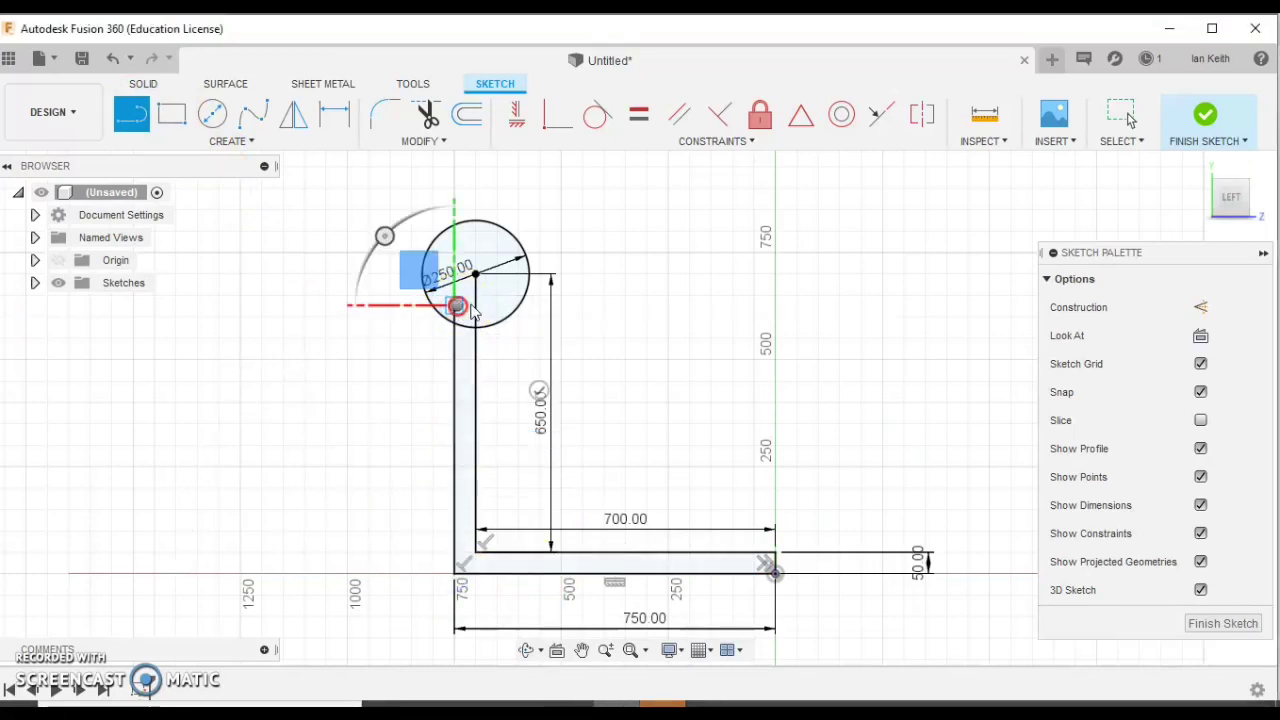
key("Escape")
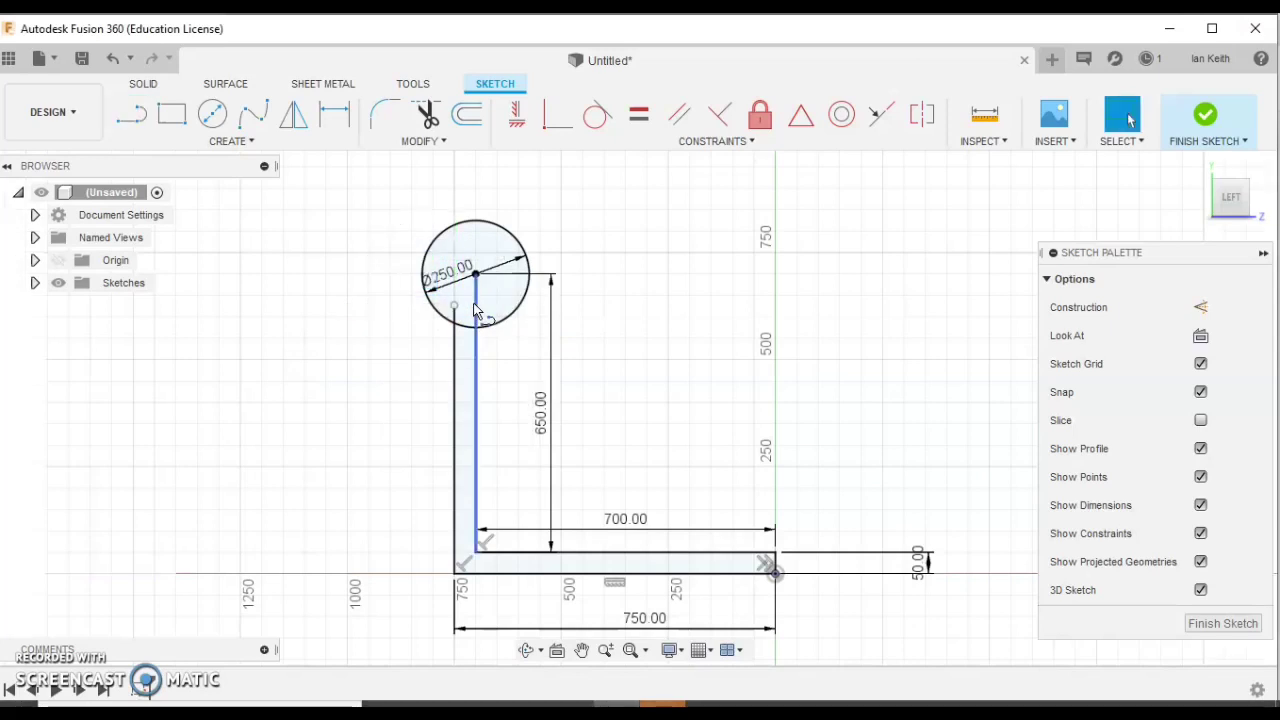
left_click(542, 512)
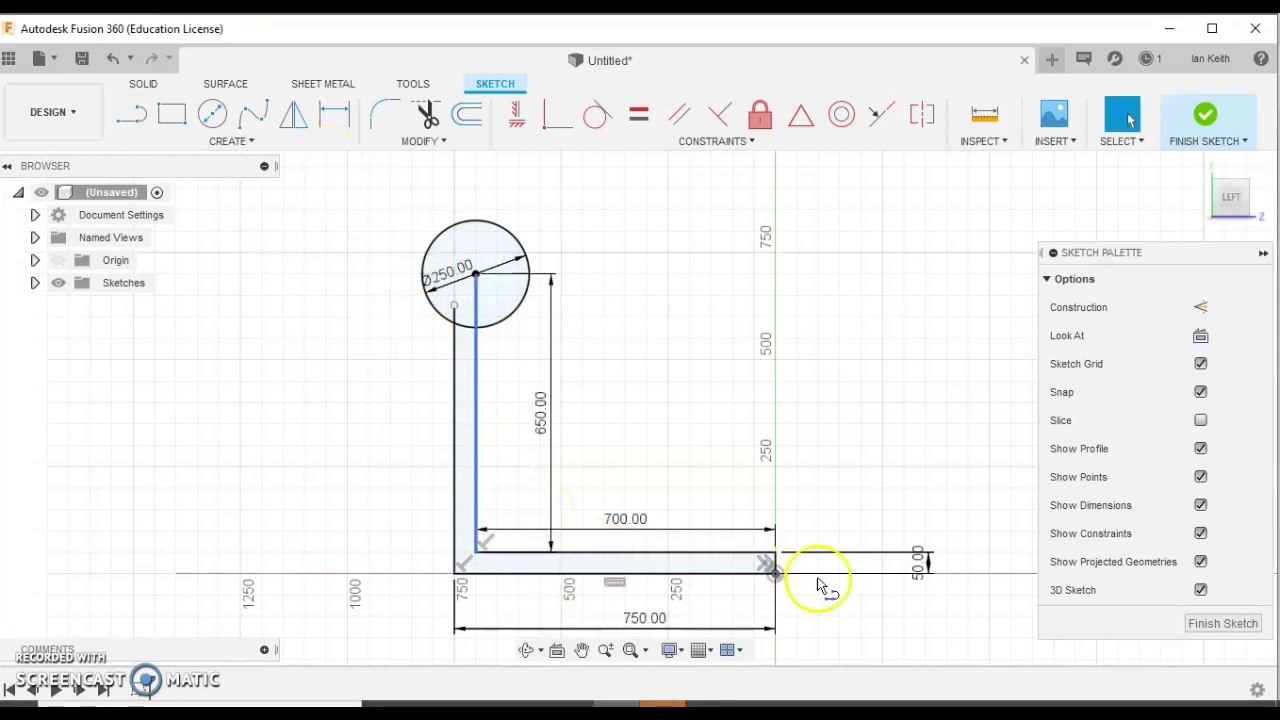
Trim the vertical lines inside the circle and the arc between them, and finish the sketch.
left_click(427, 115)
left_click(466, 322)
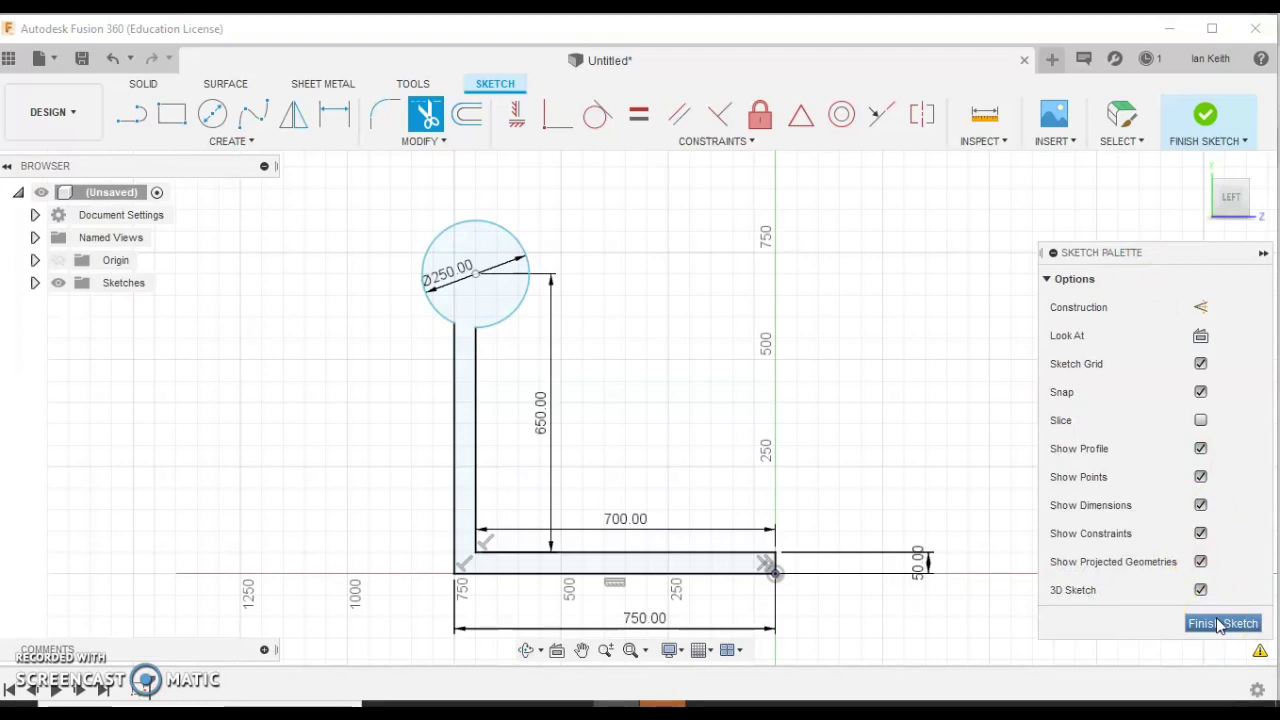
left_click(1220, 625)
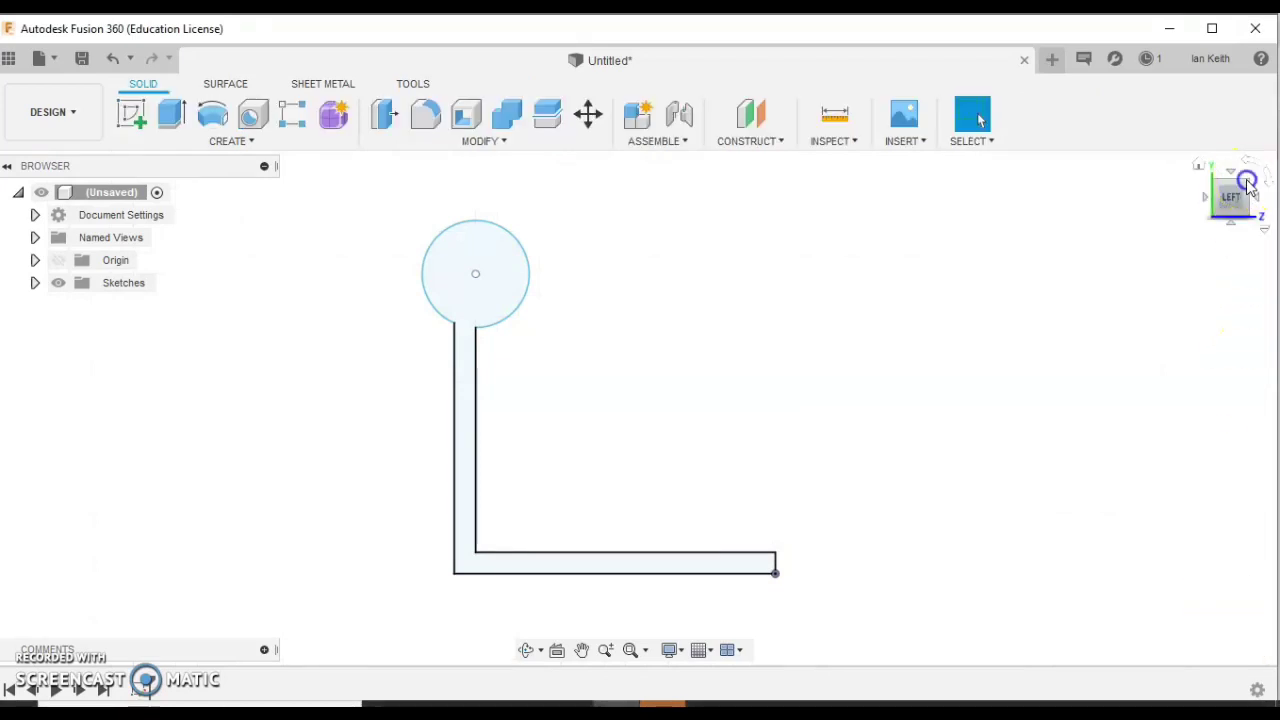
Start a Revolve of the trimmed profile as a new body around the short 50 mm vertical line at the base's free end.
left_click(1245, 187)
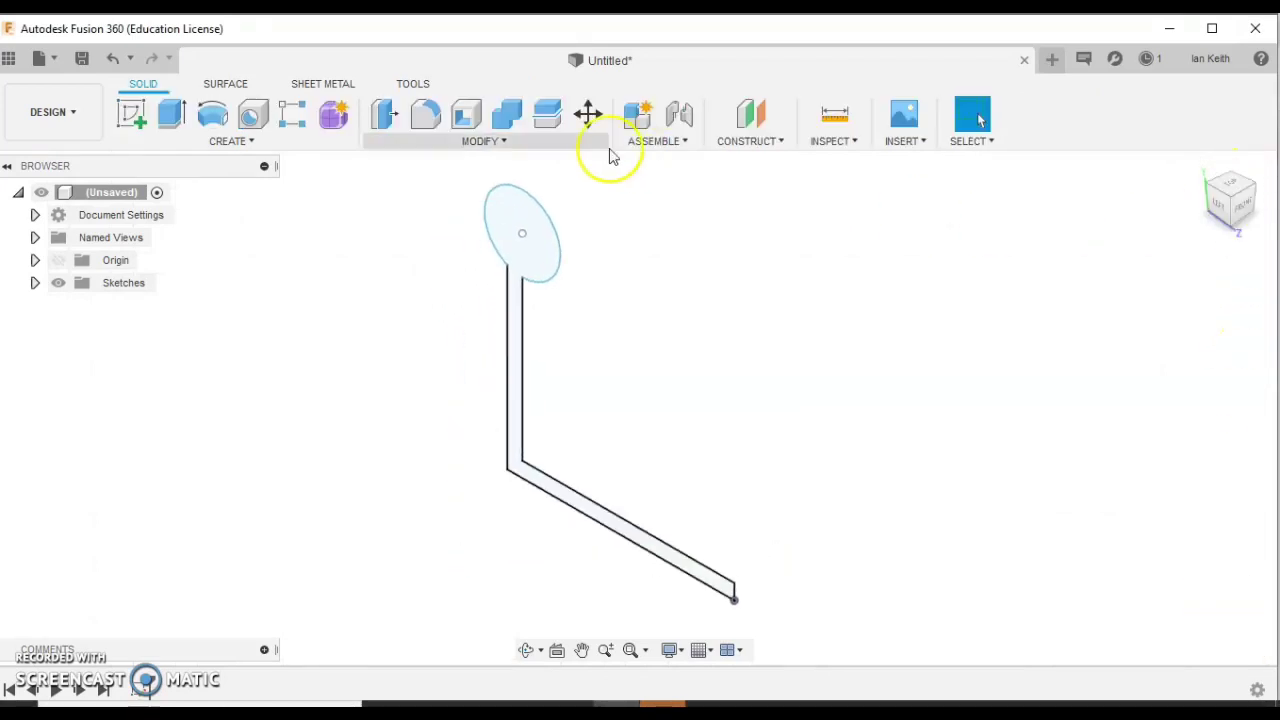
left_click(212, 118)
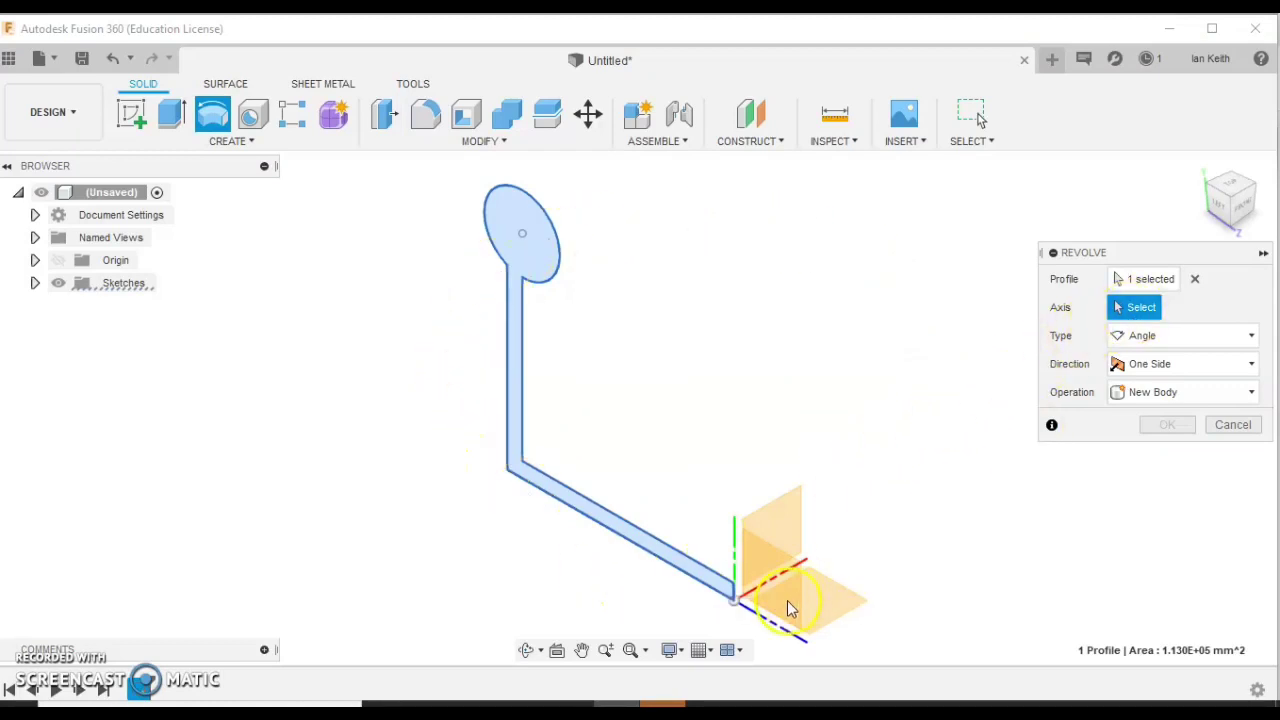
scroll(735, 592, "up", 5)
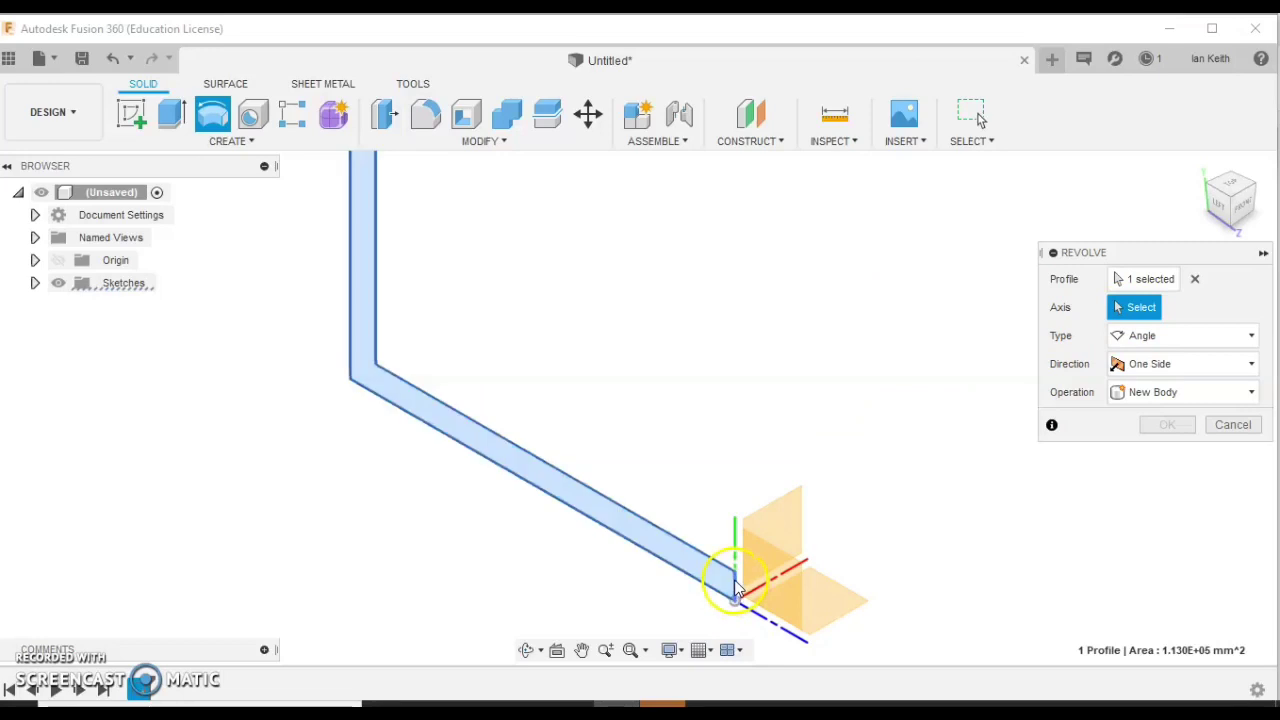
left_click(735, 592)
scroll(735, 592, "down", 5)
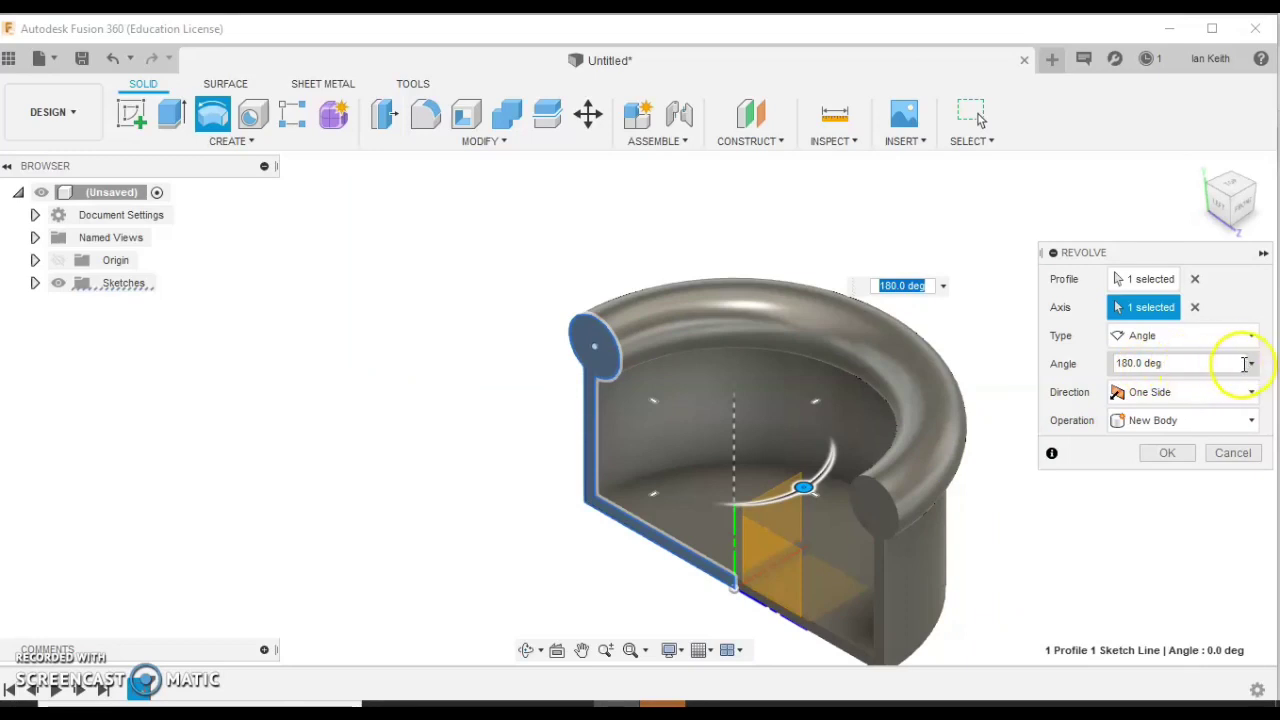
Try the revolve with a full 360° angle.
left_click(1250, 363)
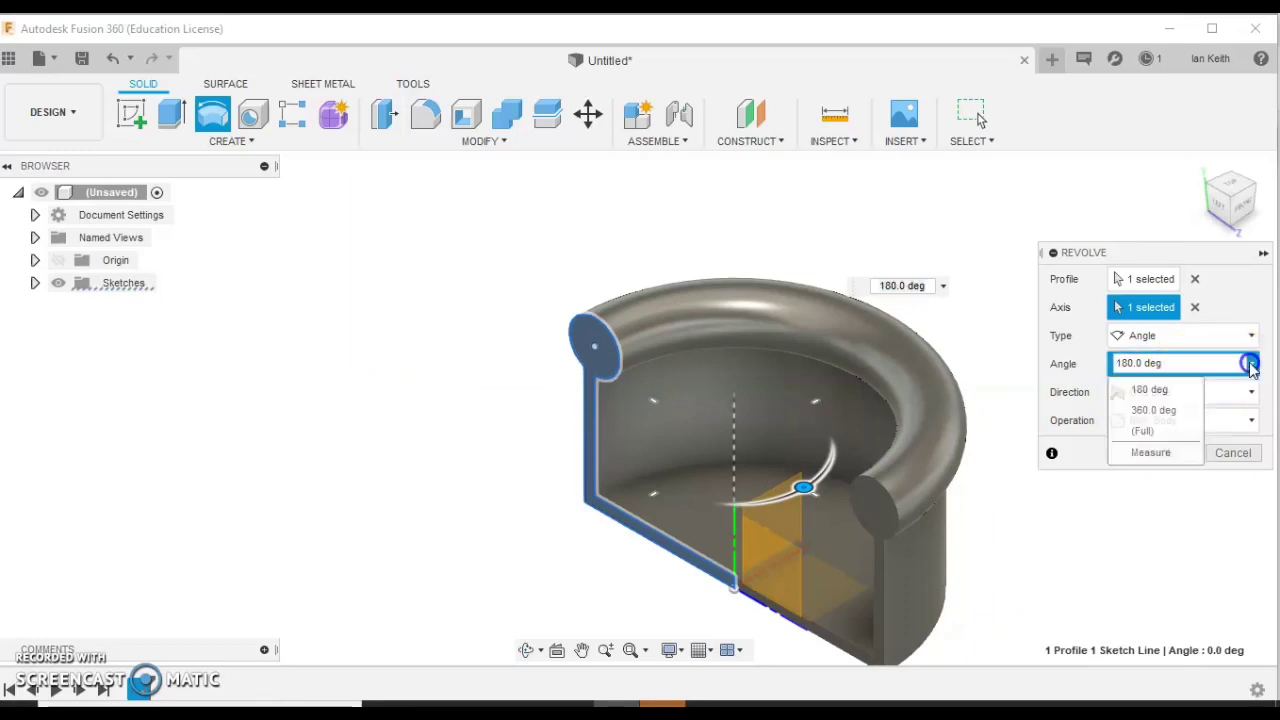
left_click(1160, 410)
scroll(788, 463, "down", 2)
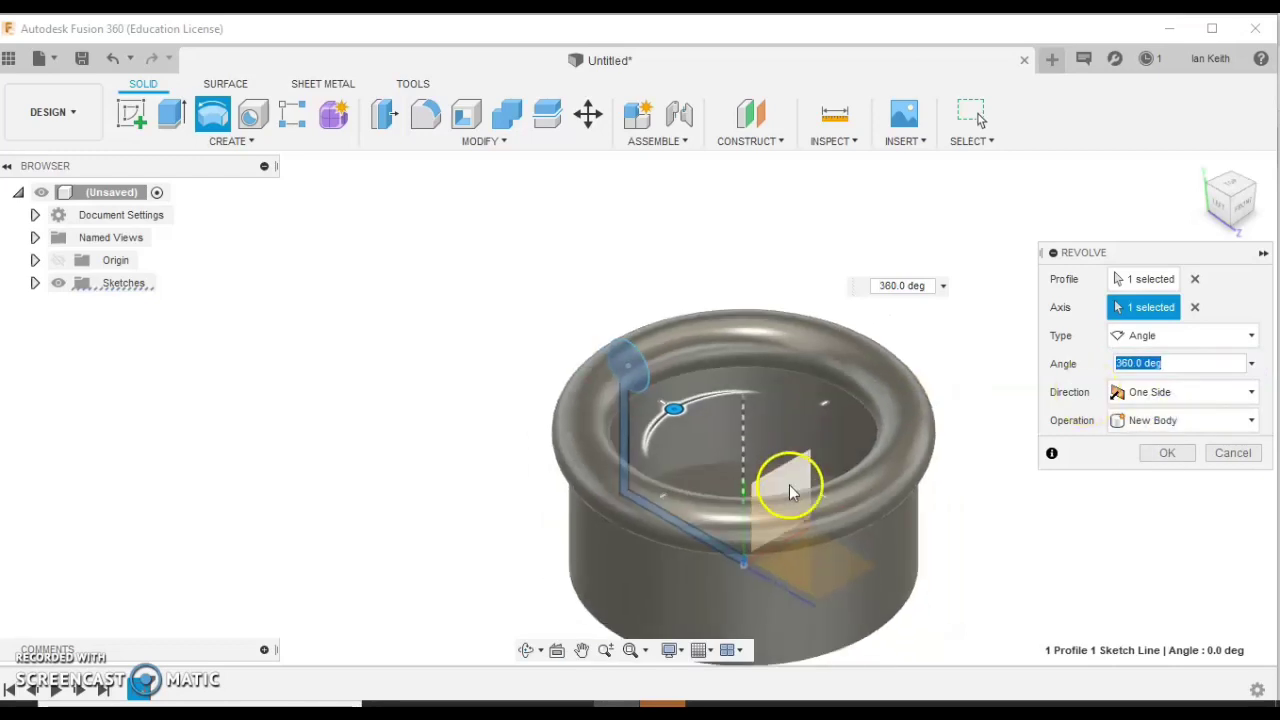
middle_click_drag(788, 463, 698, 406)
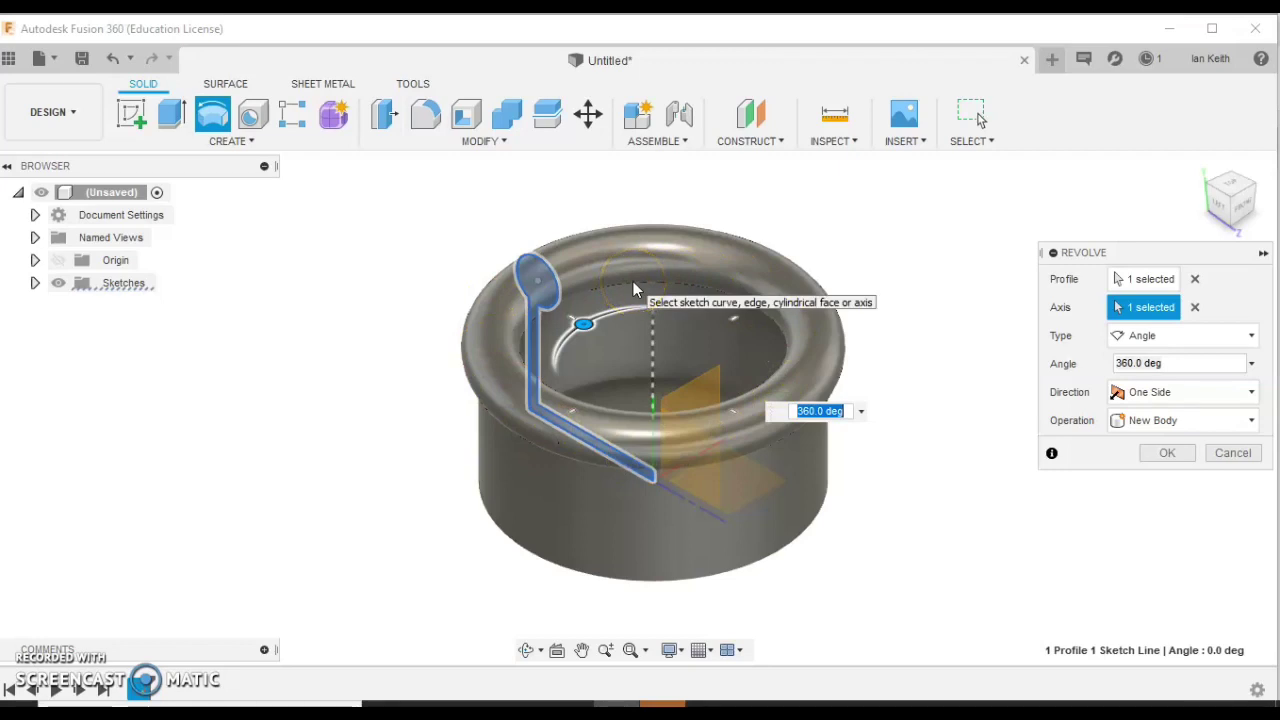
Set the revolve angle to 180° and create the half-round body.
left_click(1251, 362)
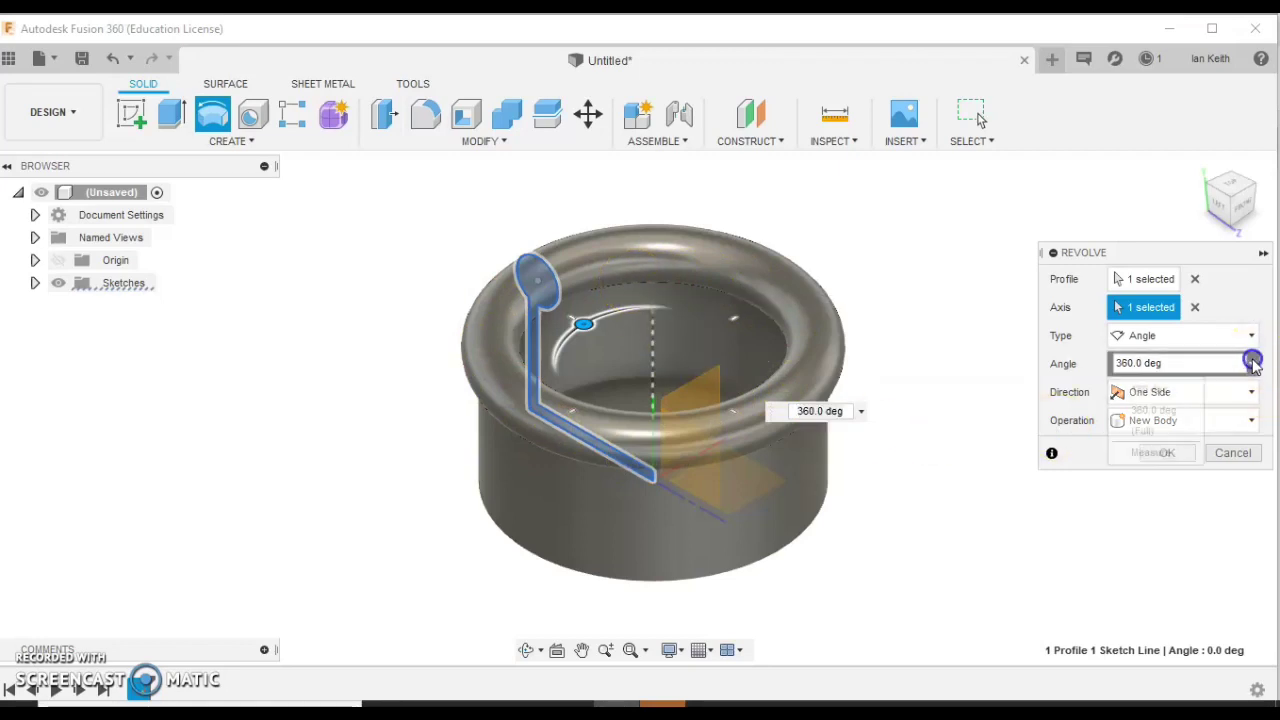
left_click(1165, 390)
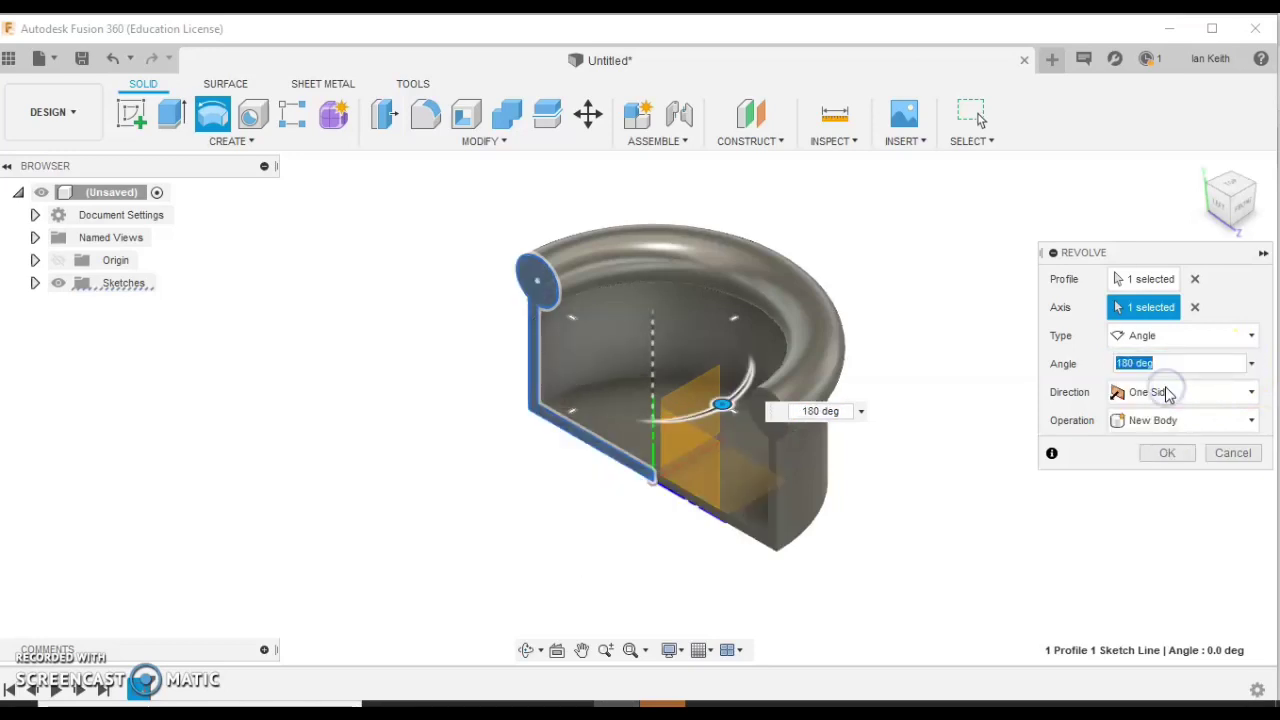
left_click(1145, 453)
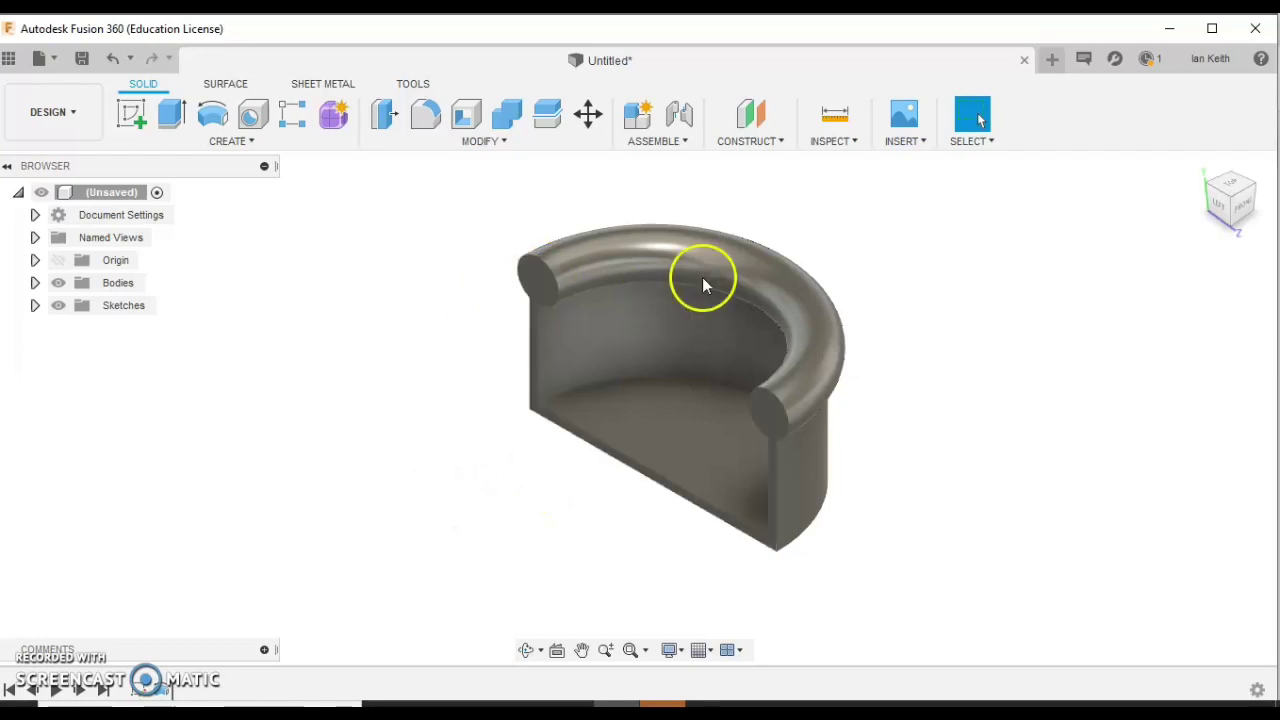
left_click(1213, 193)
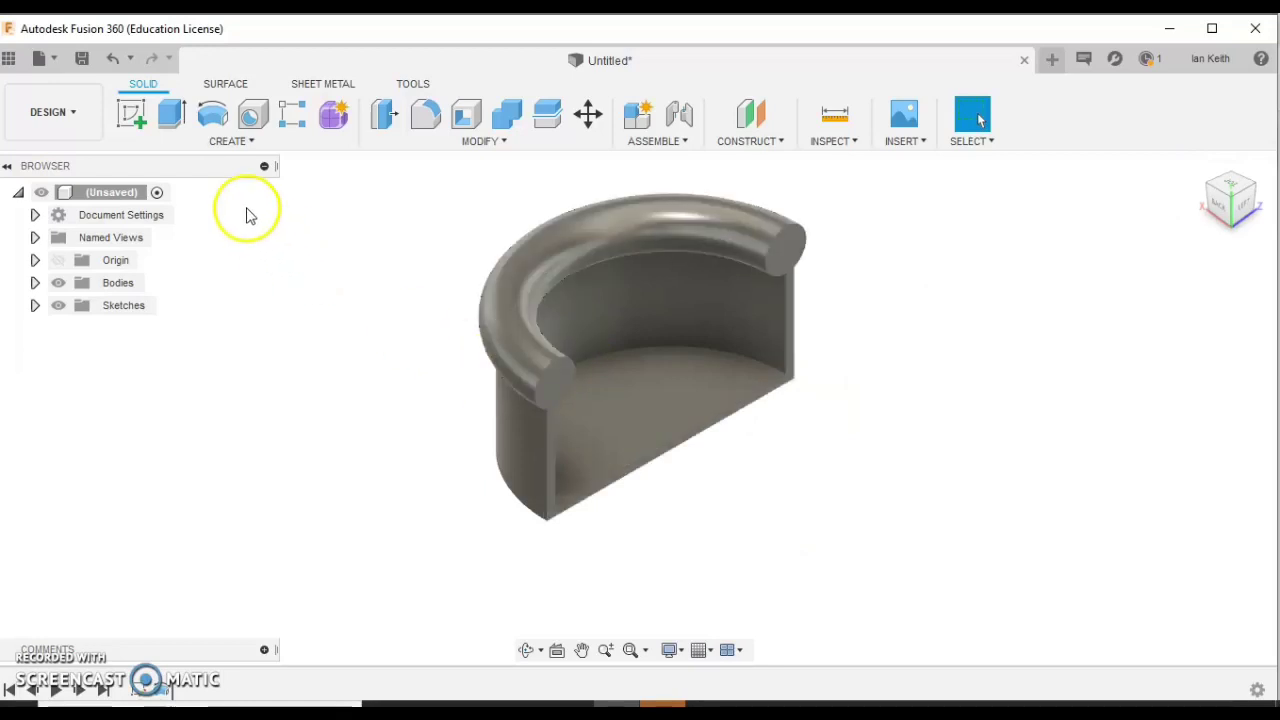
left_click(244, 141)
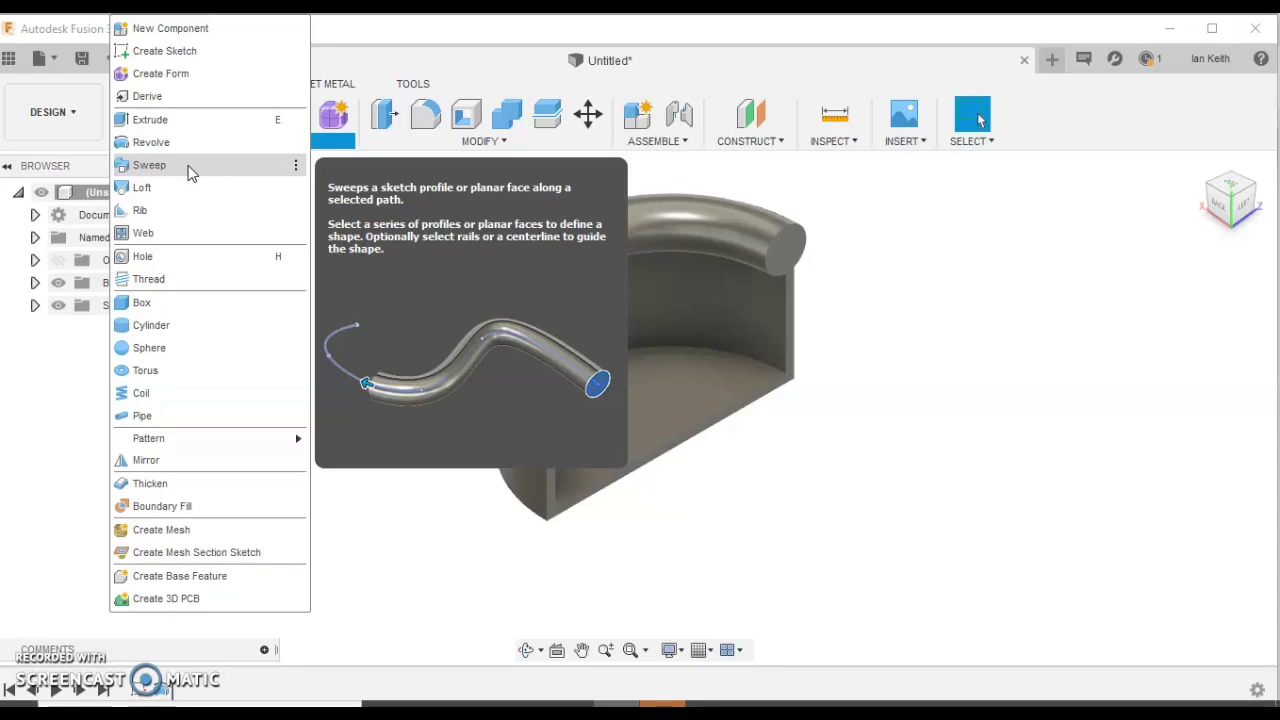
left_click(398, 560)
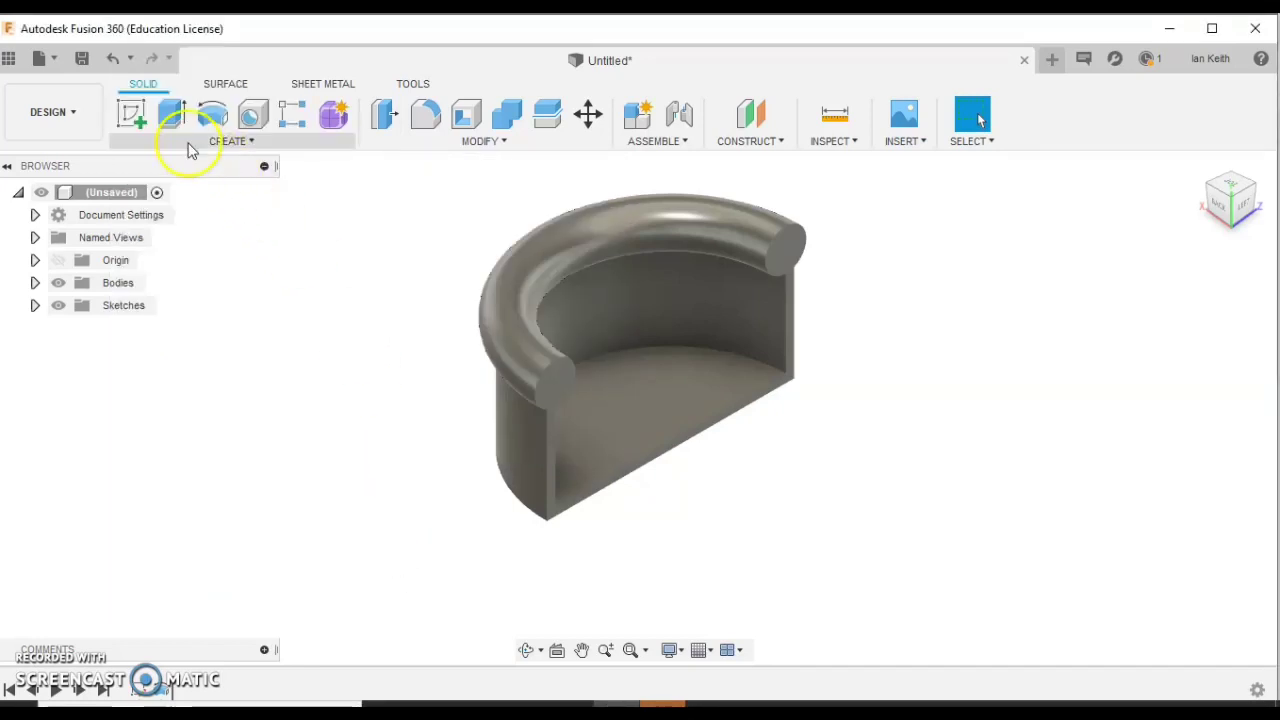
Start a sketch on the body's flat cut face and project the circular edge of one rim end into it.
left_click(140, 111)
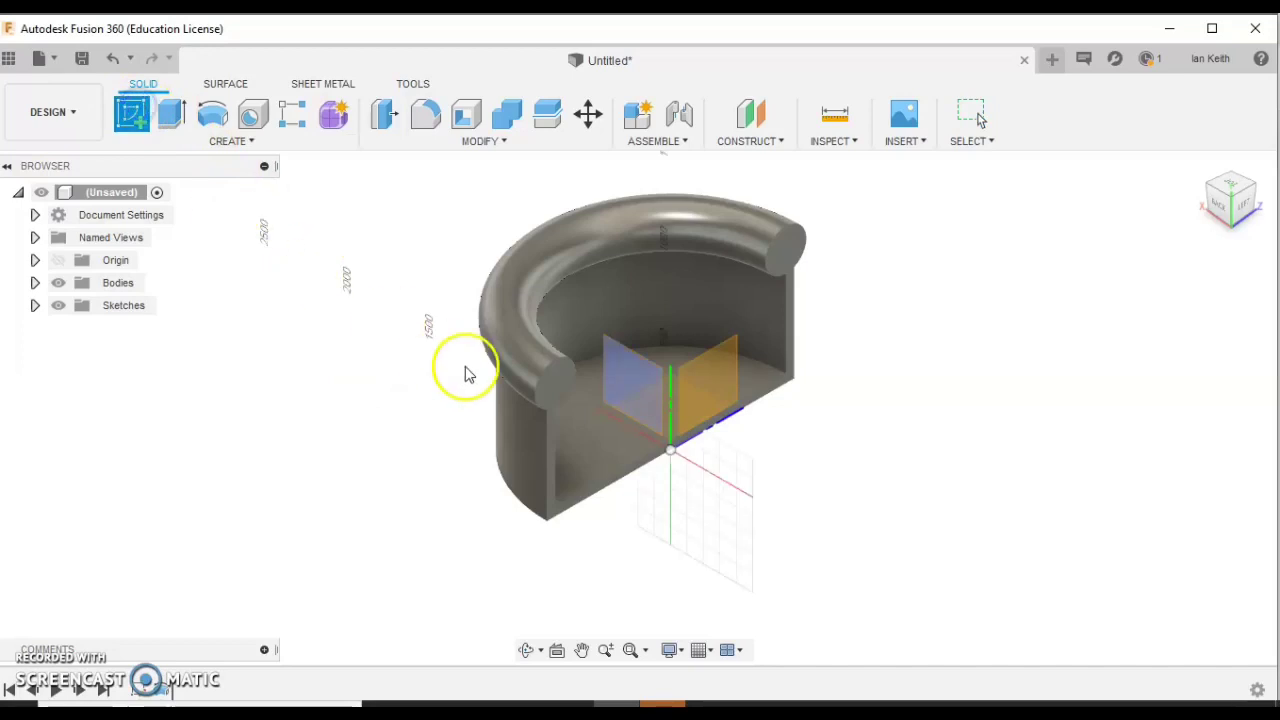
left_click(555, 390)
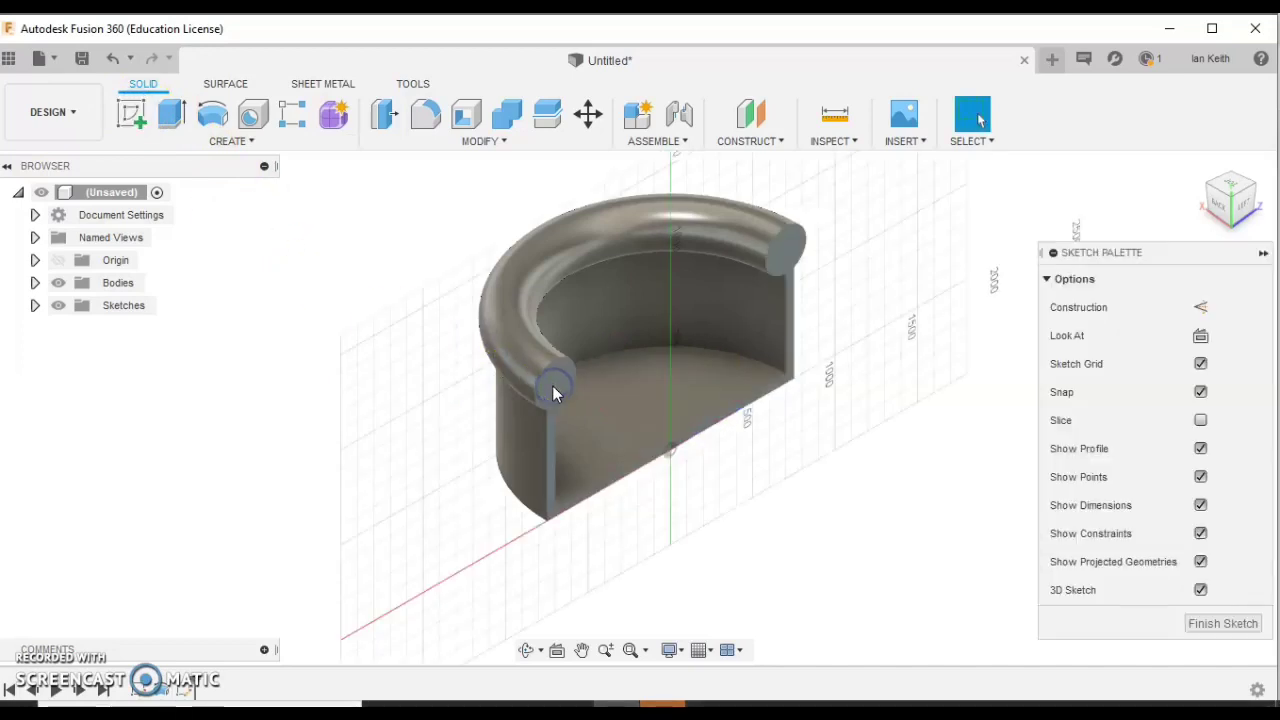
left_click(556, 391)
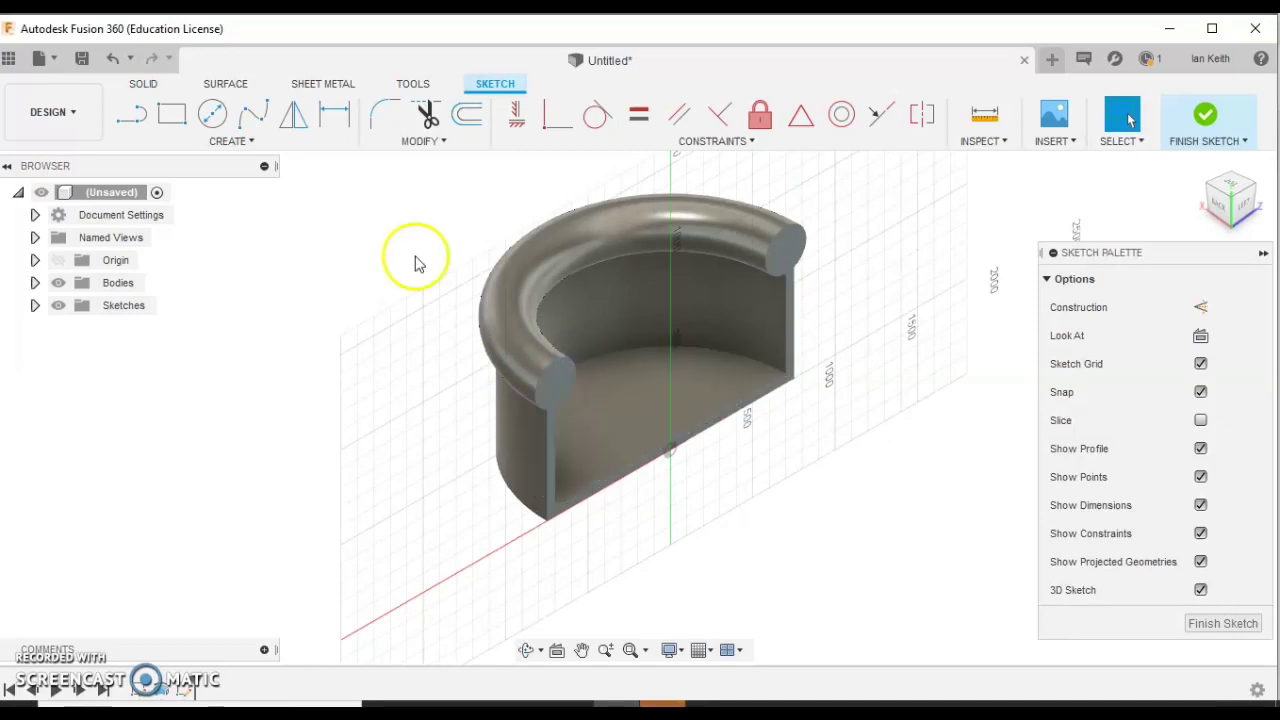
left_click(203, 137)
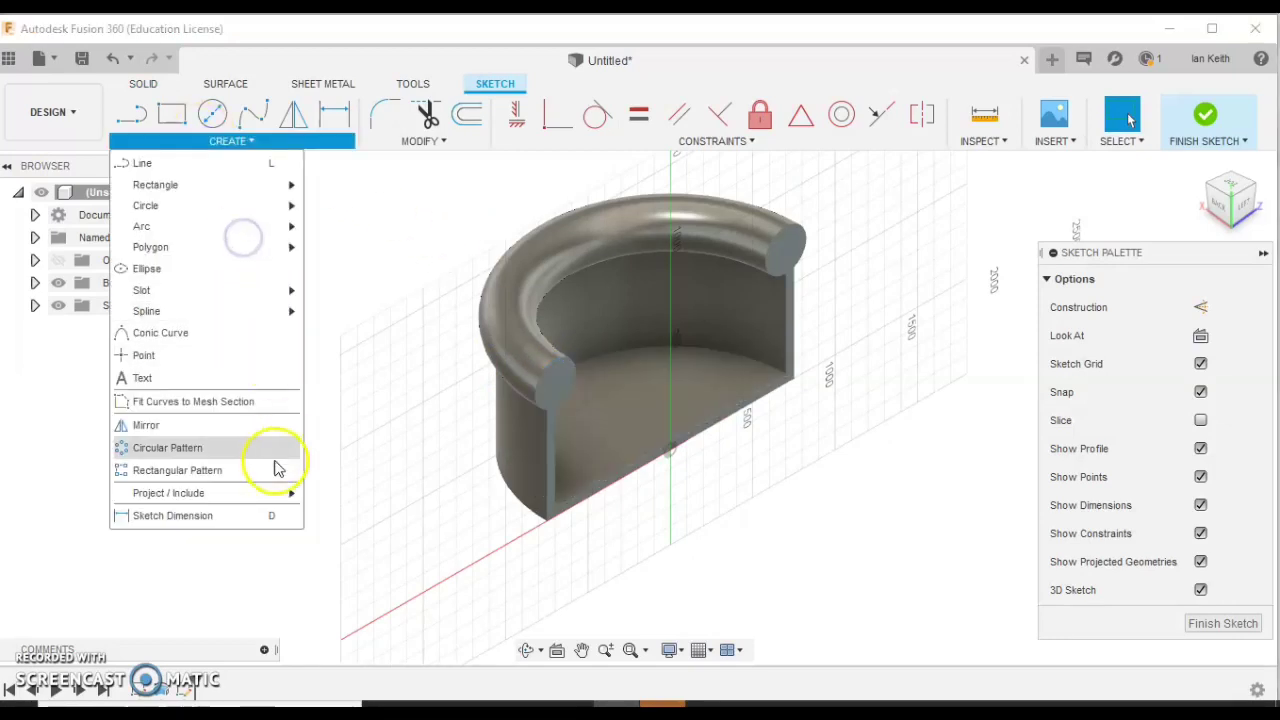
mouse_move(279, 500)
left_click(336, 494)
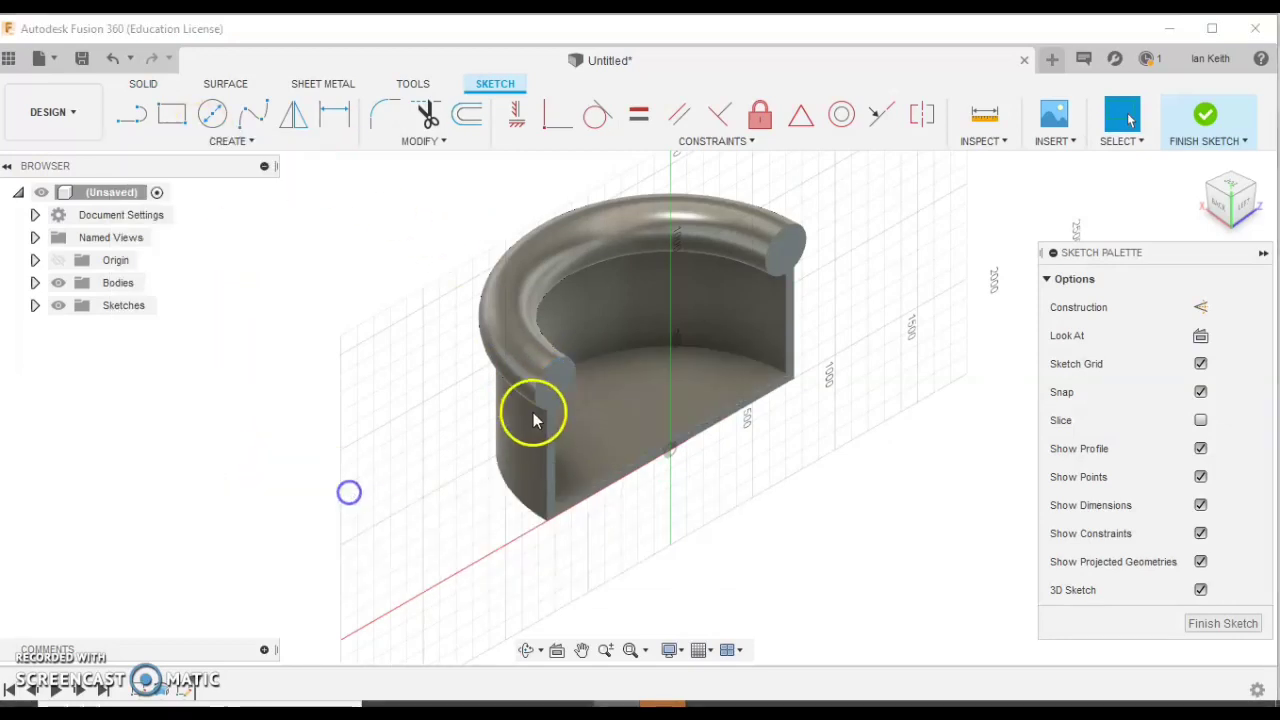
left_click(566, 381)
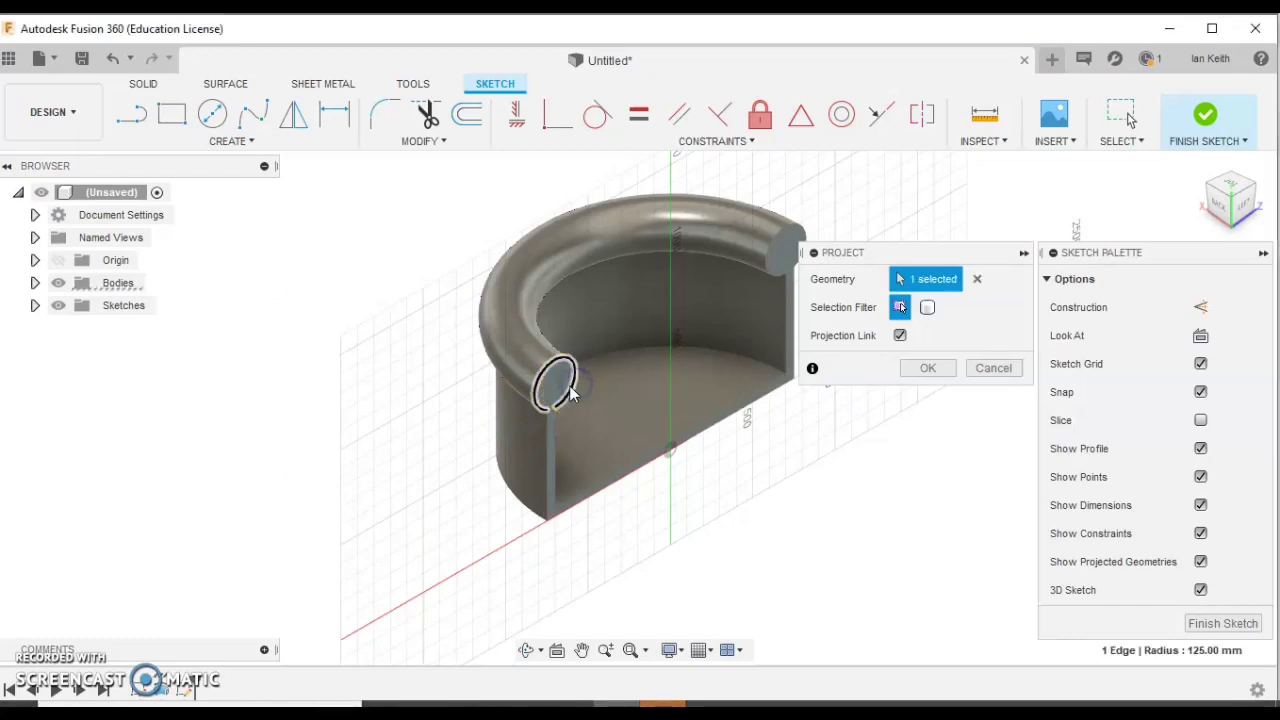
left_click(913, 378)
left_click(570, 407)
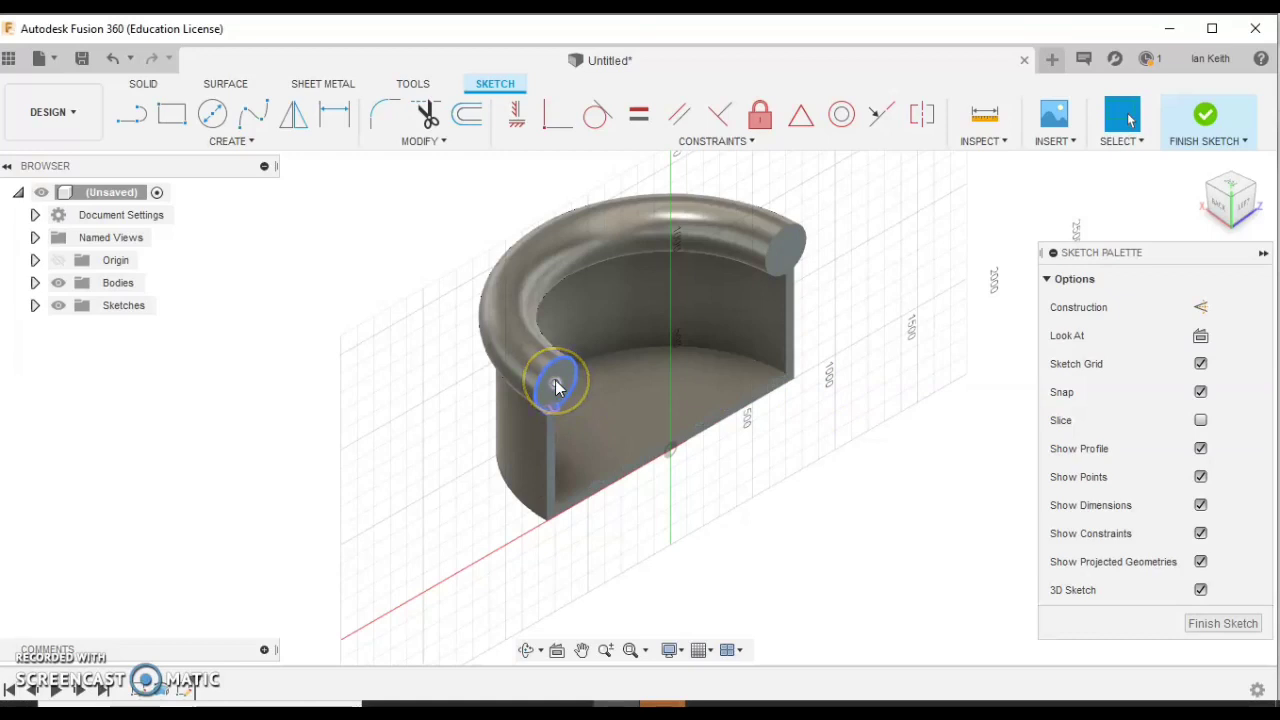
left_click(662, 308)
left_click(750, 141)
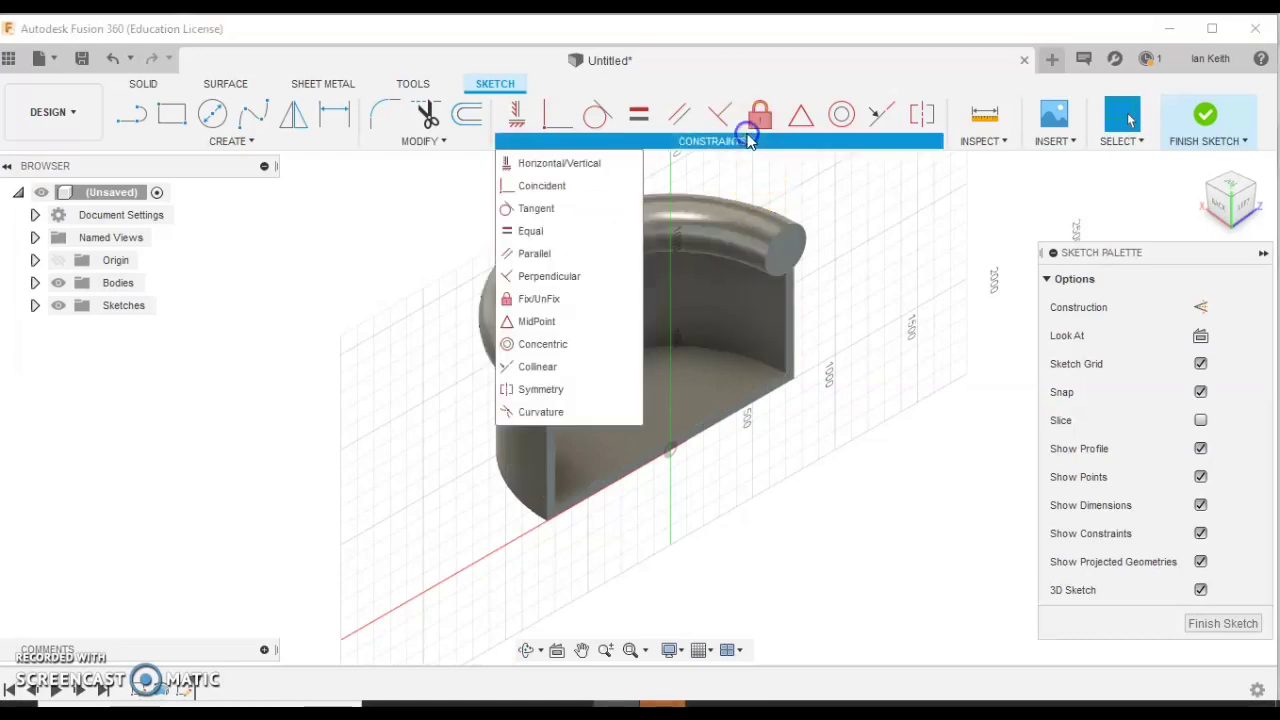
left_click(757, 140)
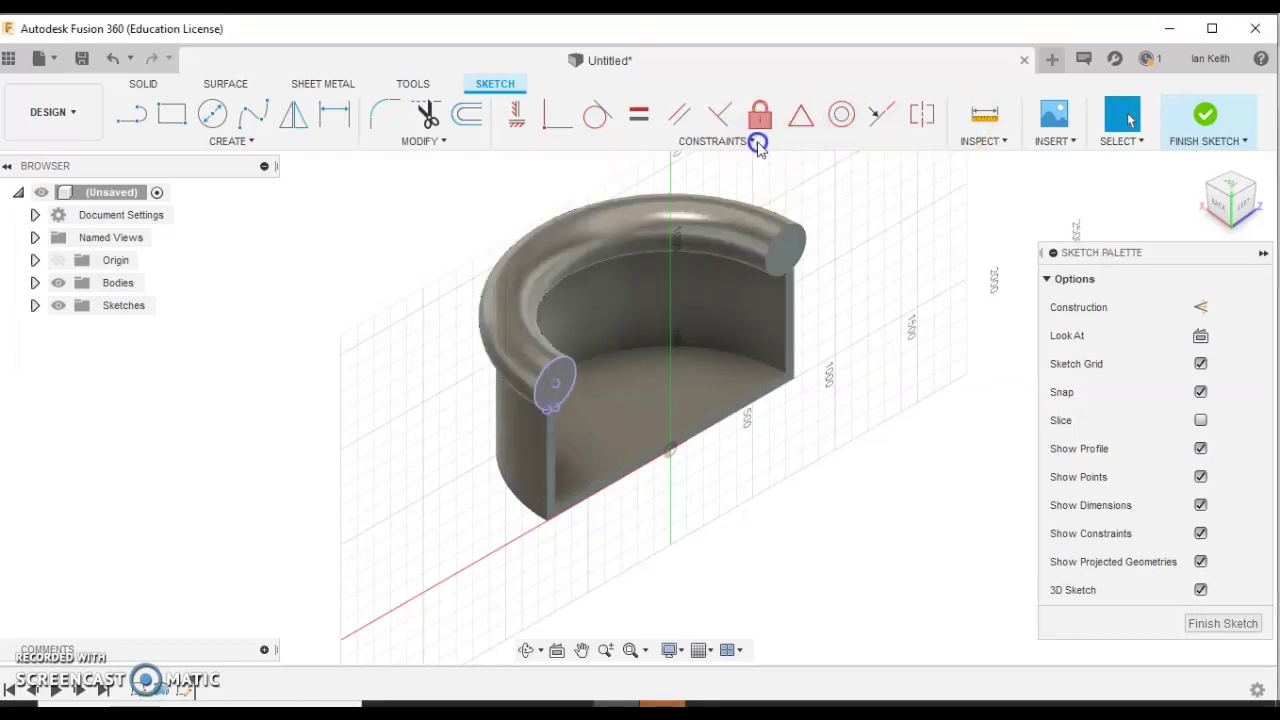
Finish the sketch and construct a point at the center of the projected rim circle.
left_click(1214, 626)
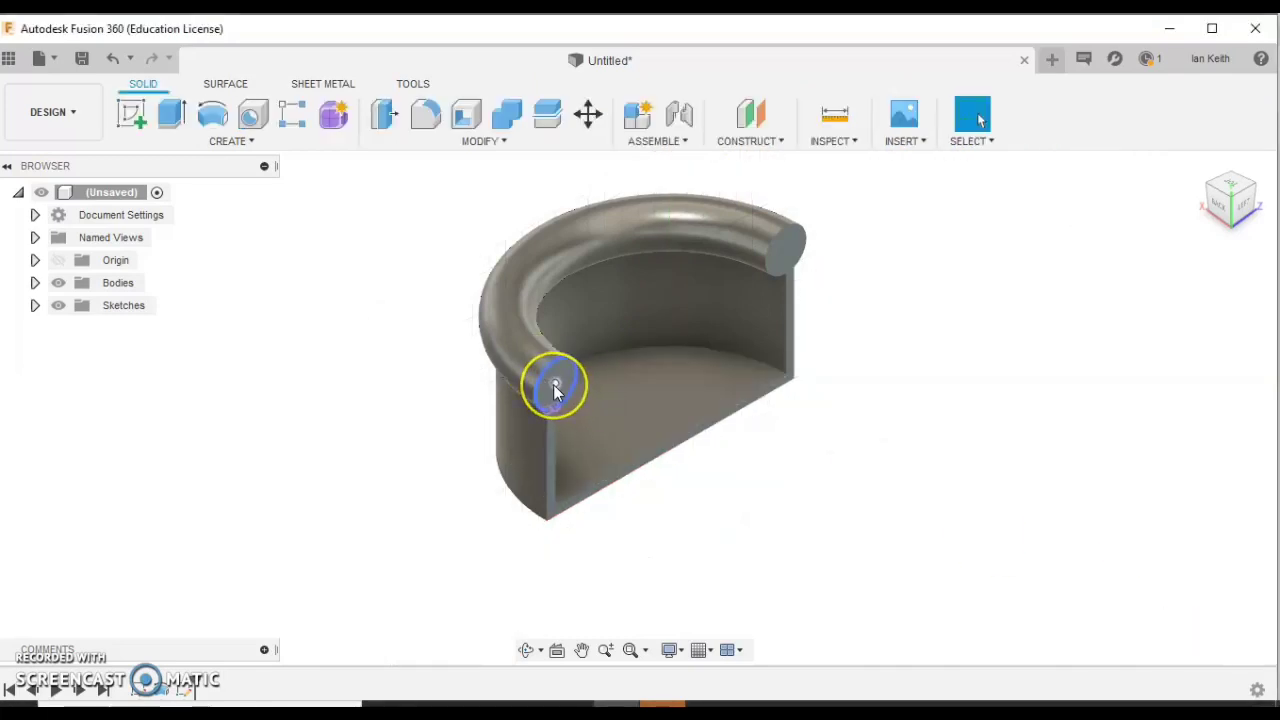
left_click(770, 142)
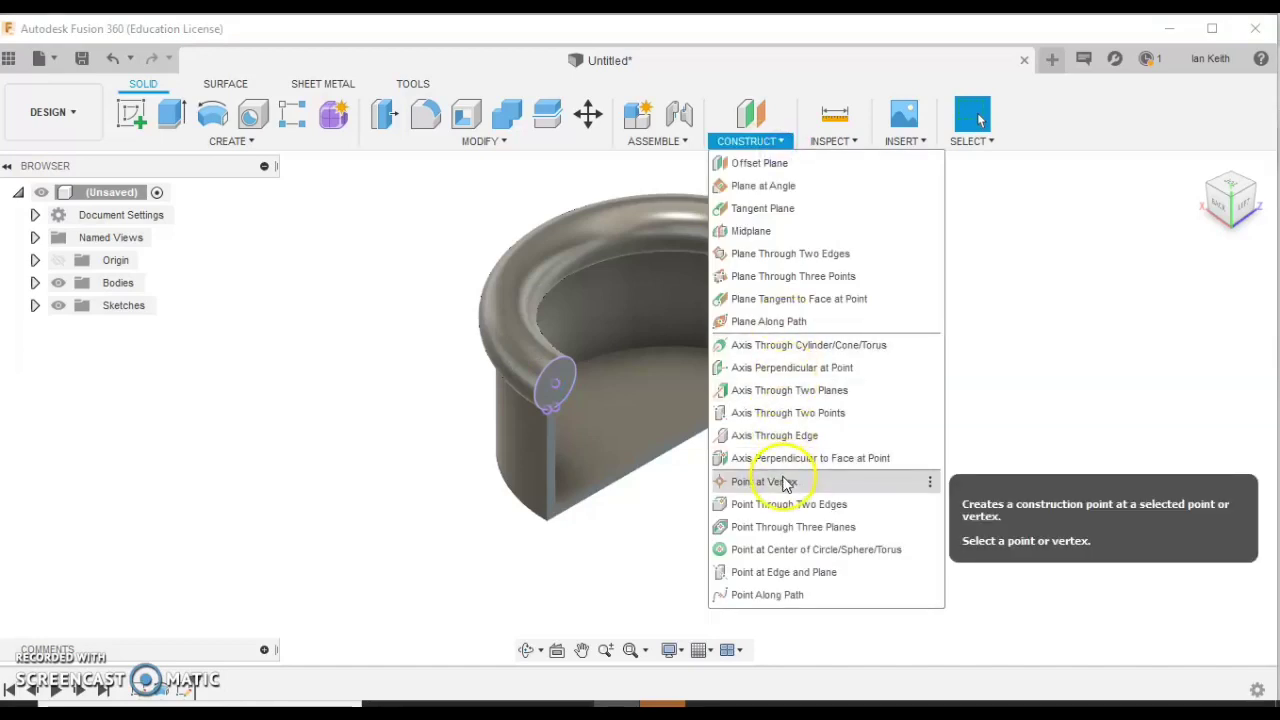
left_click(785, 550)
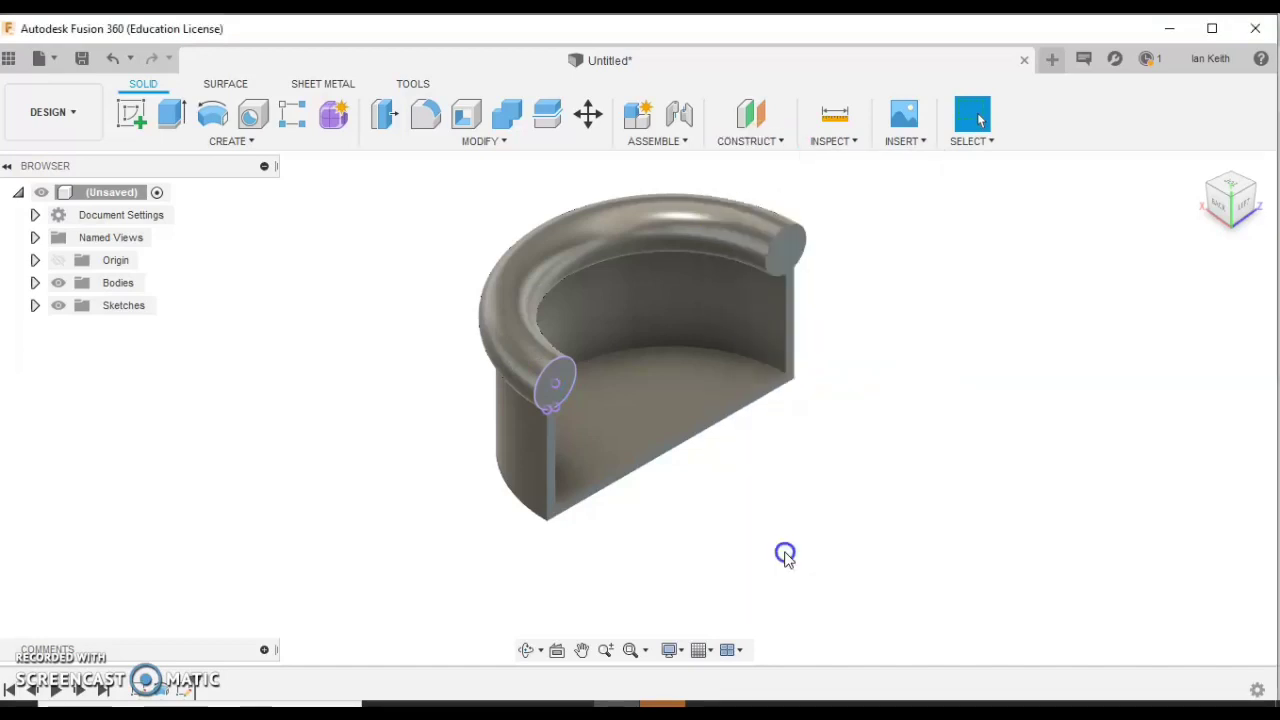
left_click(567, 378)
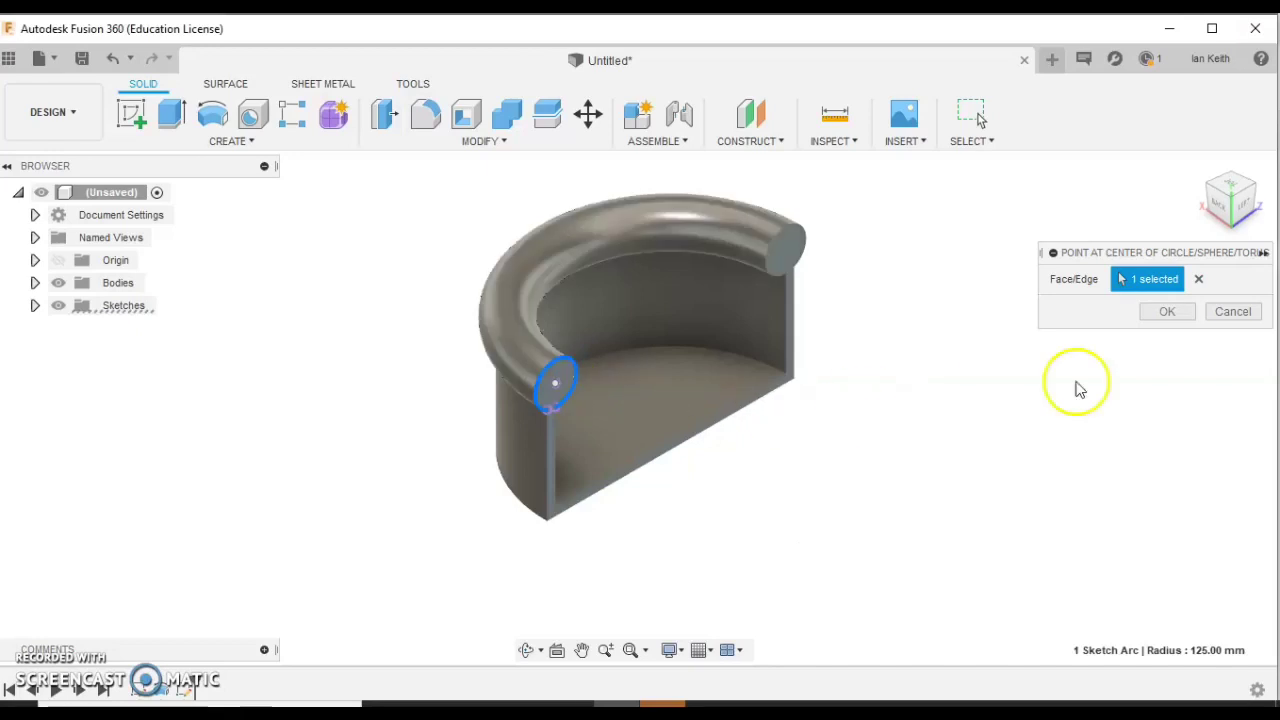
left_click(1167, 311)
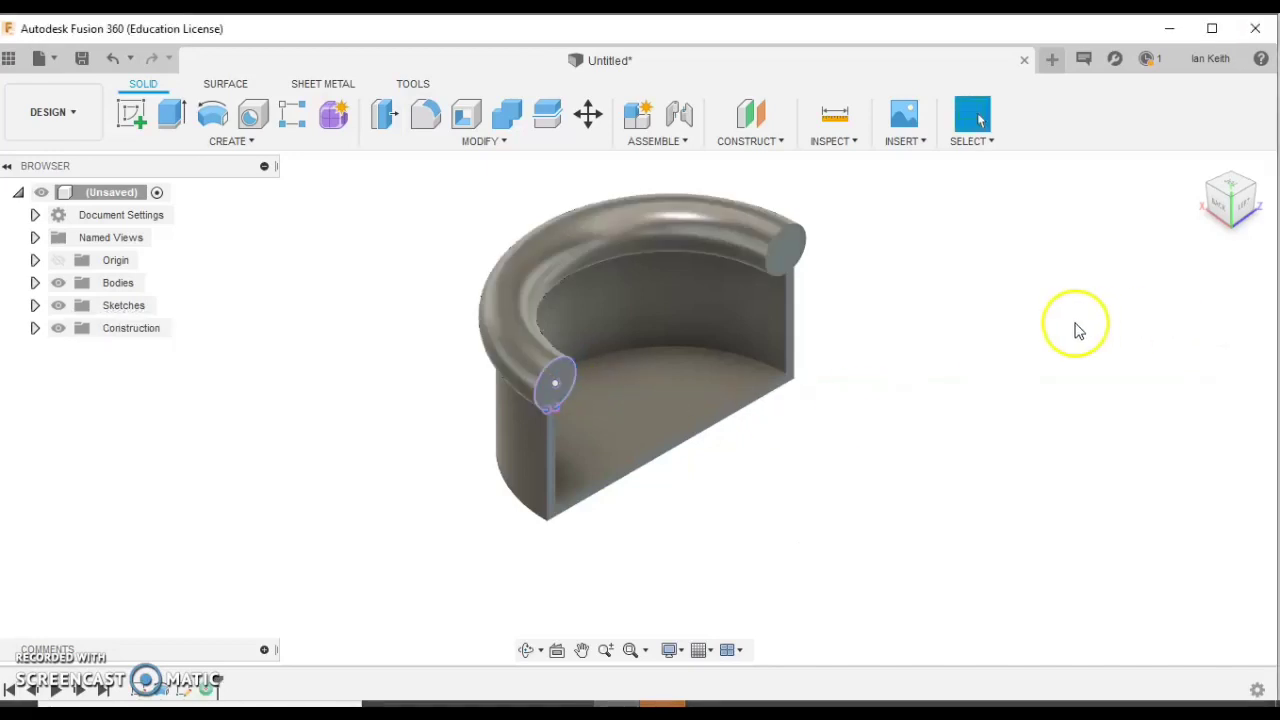
Construct a plane offset from the XY plane to the rim circle's center point, at a distance of -700 mm.
left_click(779, 143)
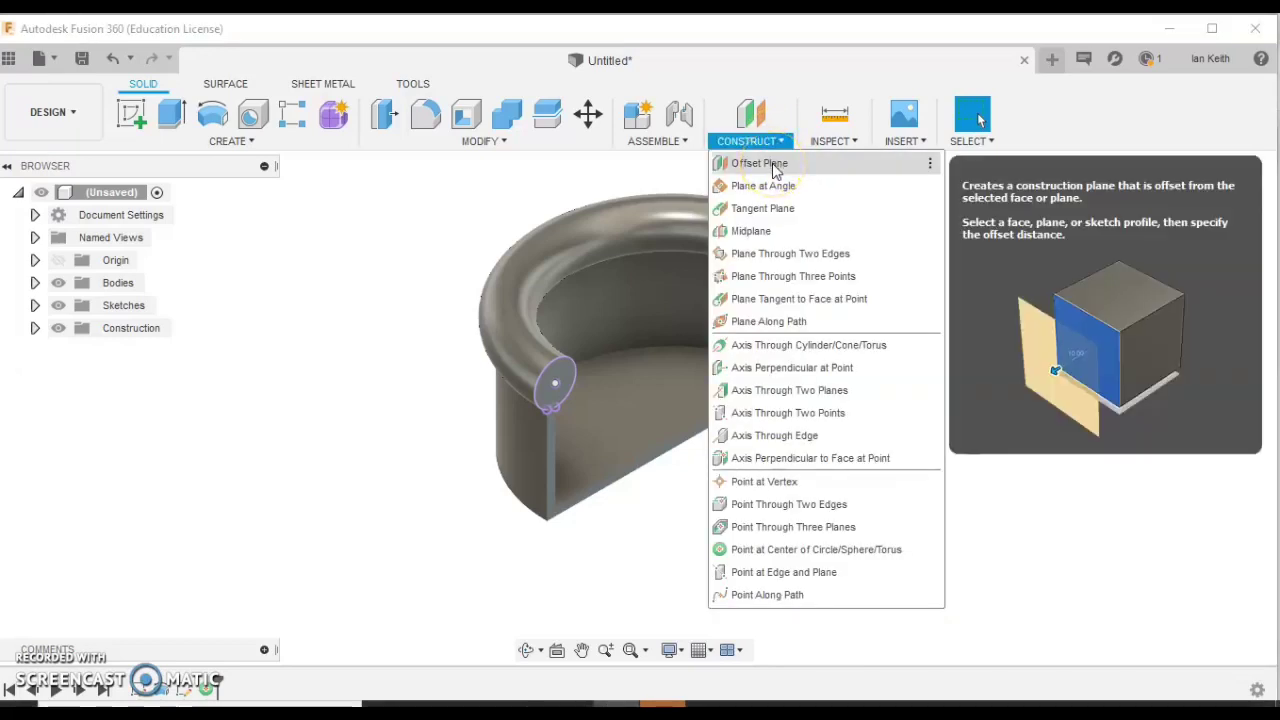
left_click(775, 166)
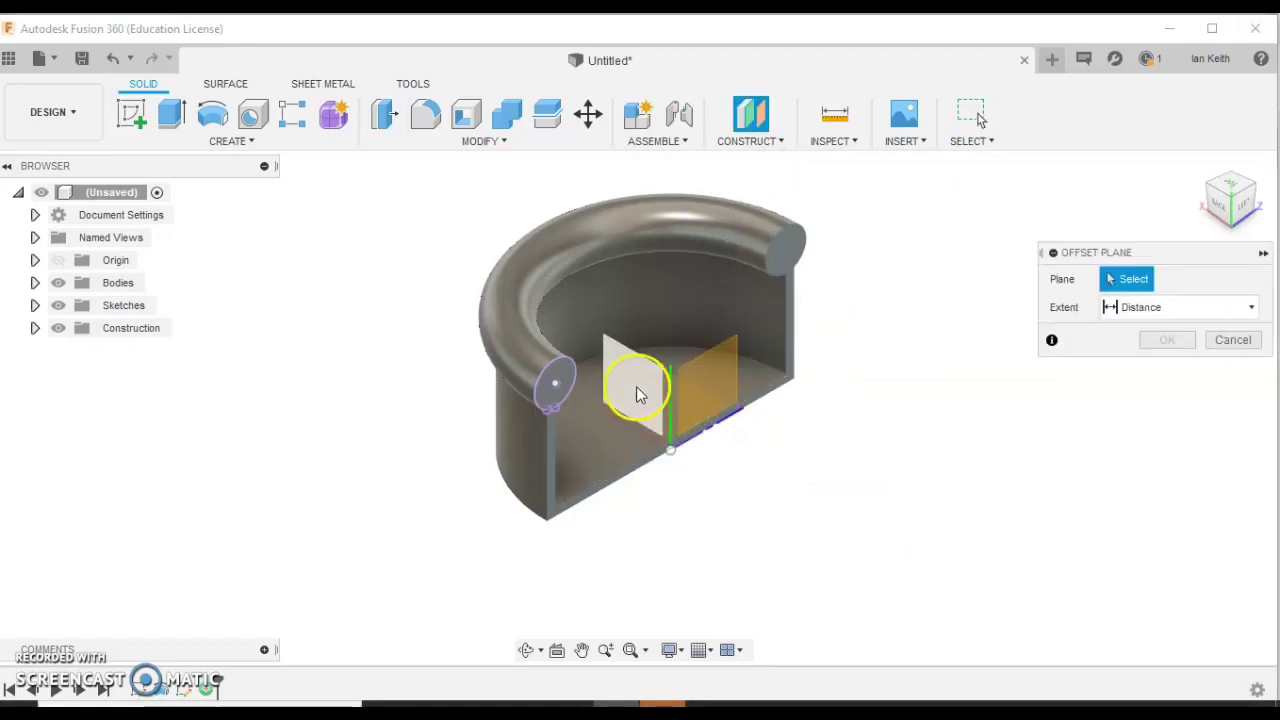
left_click(638, 395)
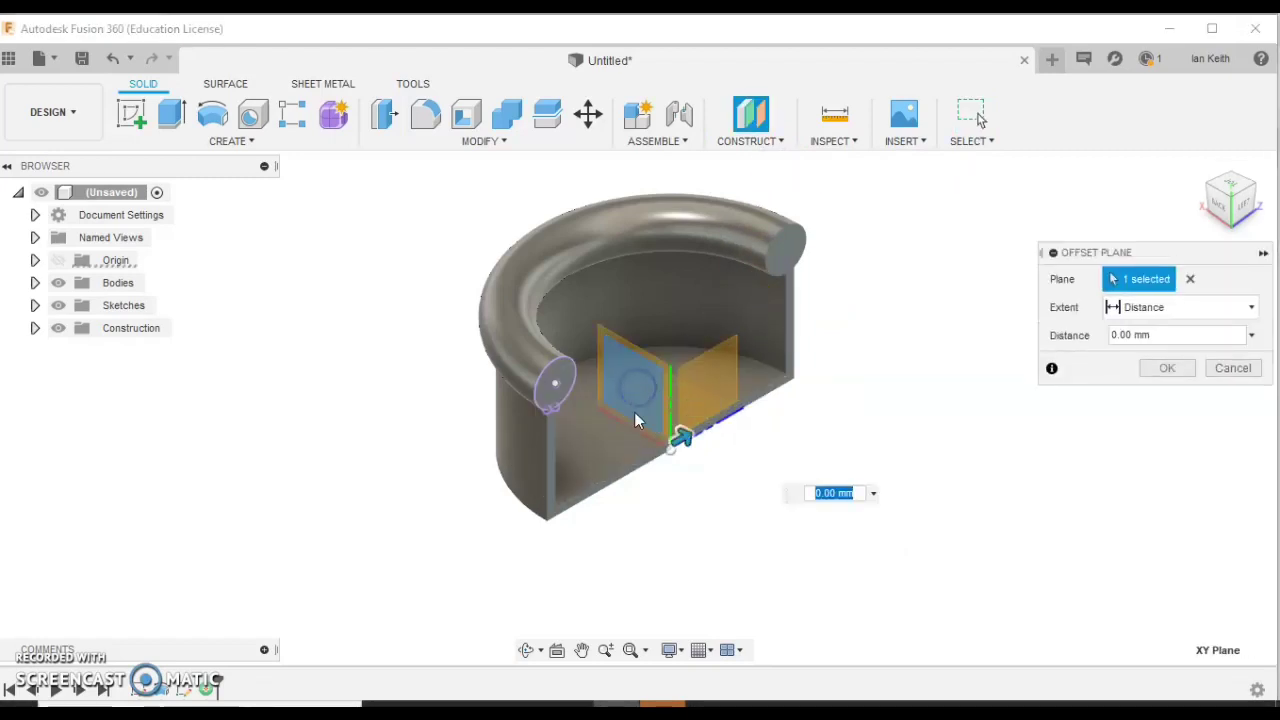
left_click(555, 390)
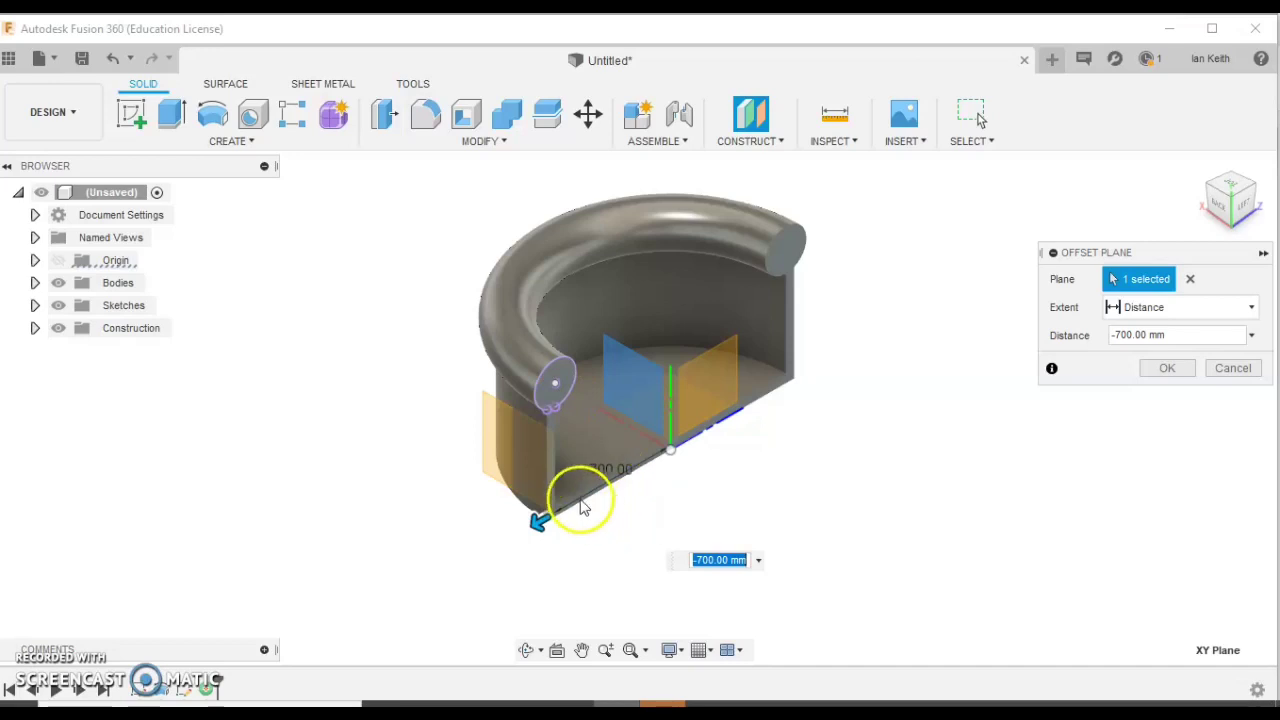
left_click(1167, 368)
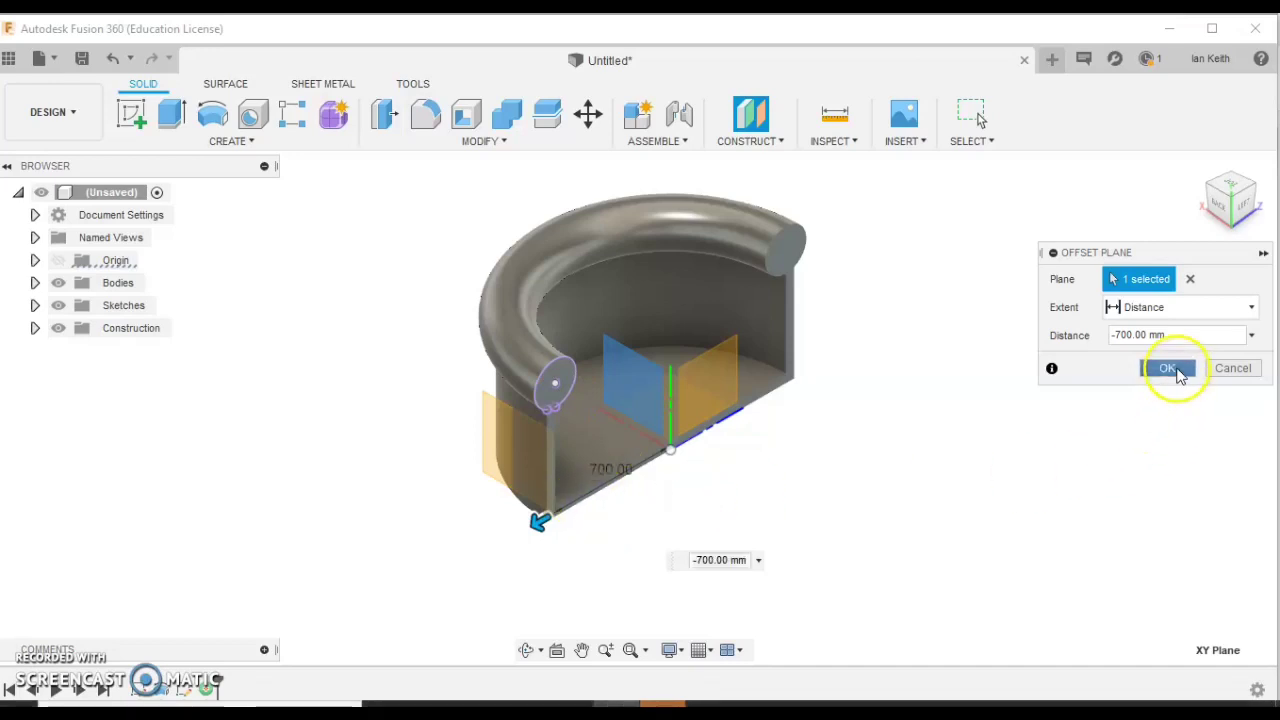
left_click(1247, 210)
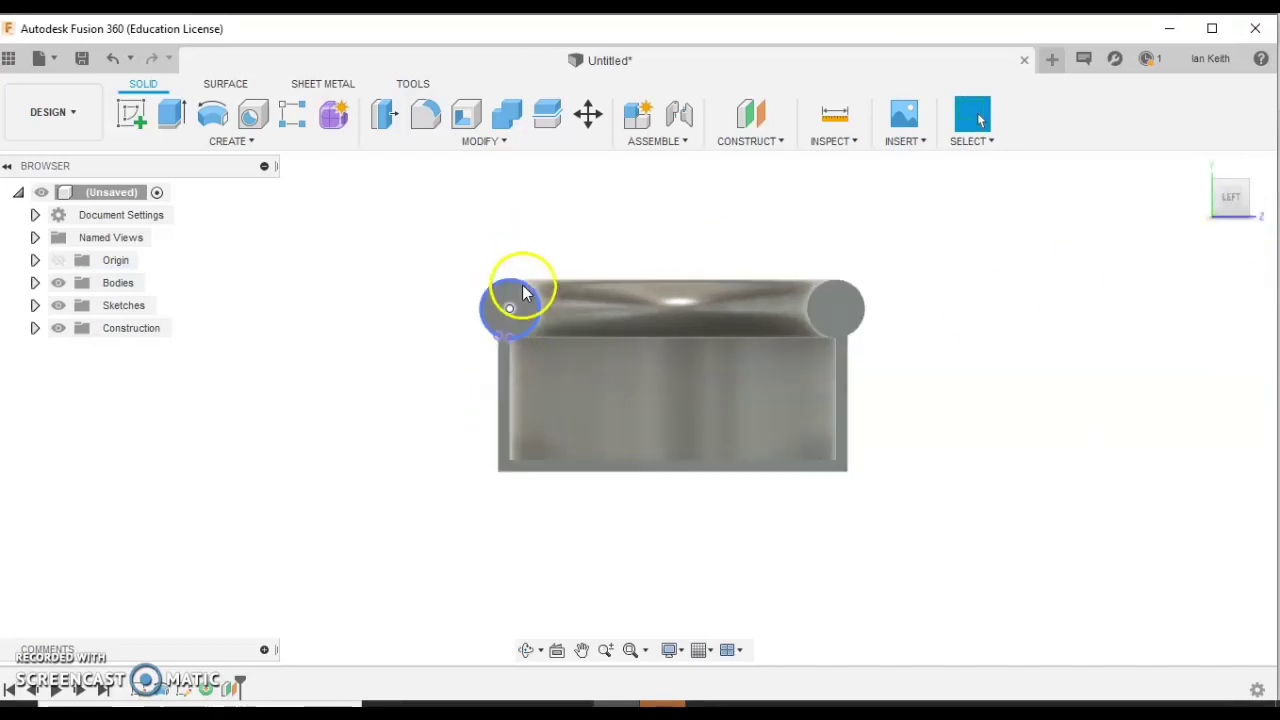
Start a sketch on the offset construction plane at the rim end.
left_click(1218, 190)
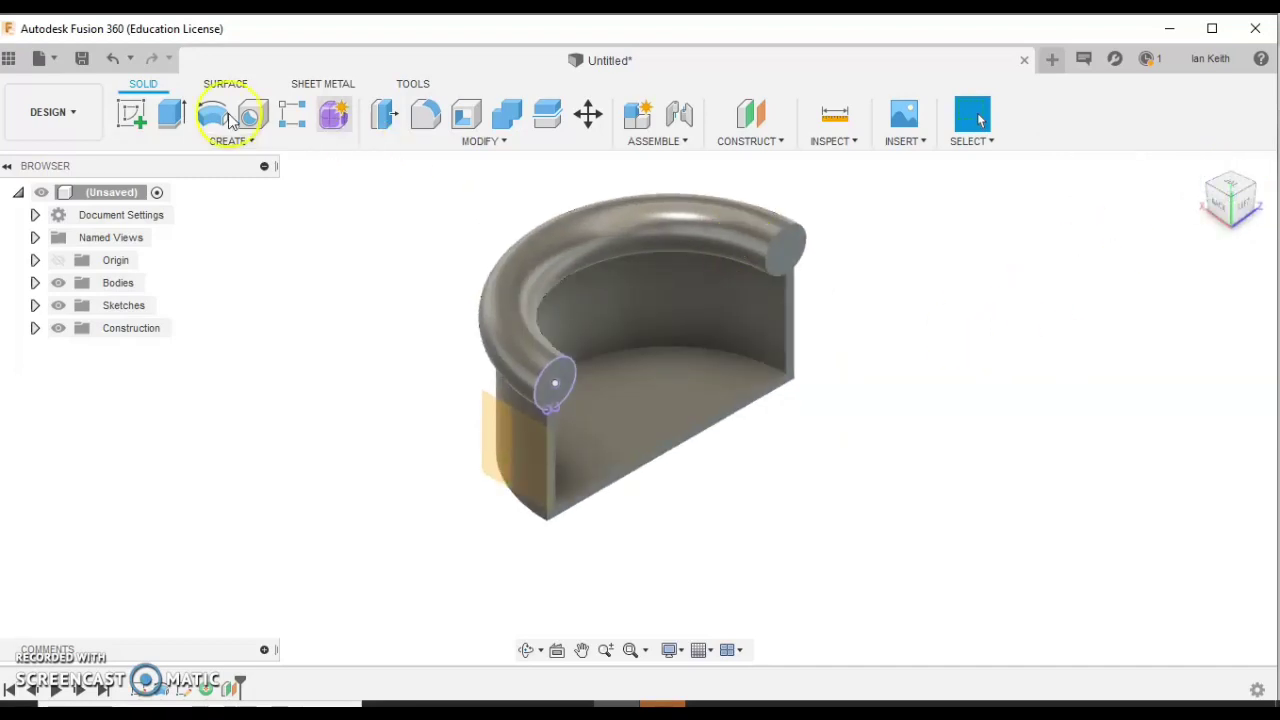
left_click(131, 112)
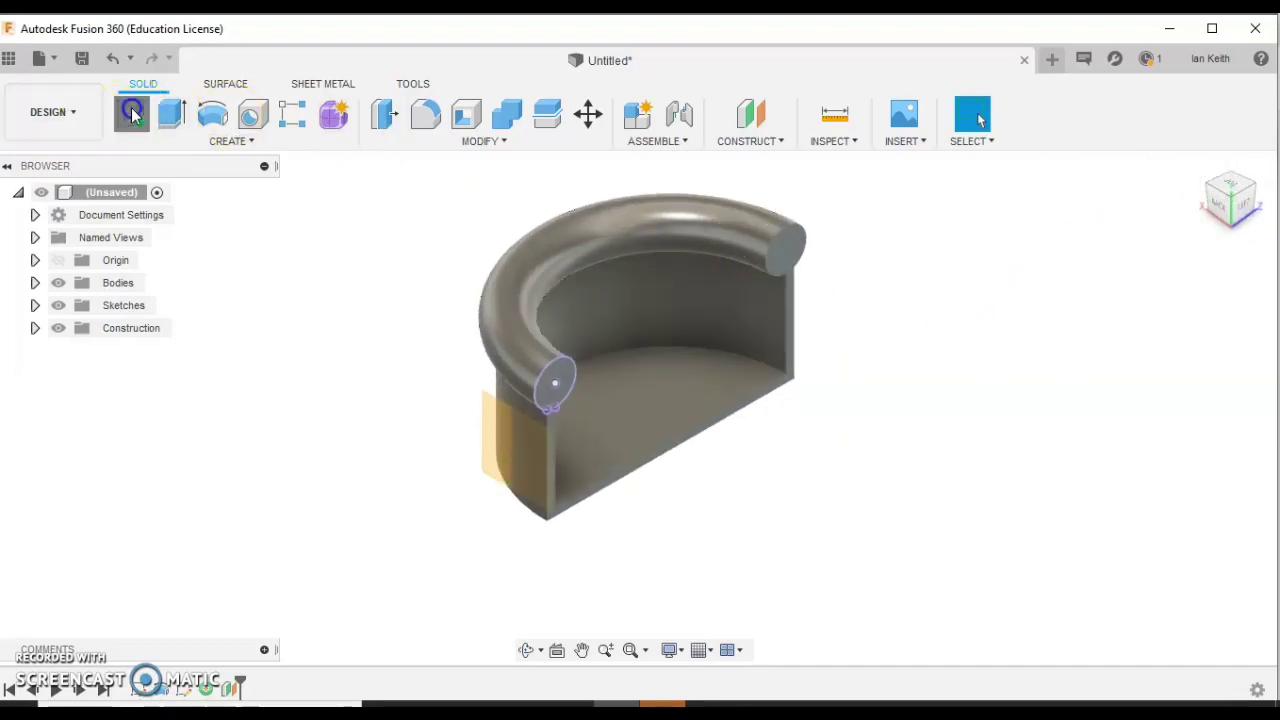
left_click(490, 428)
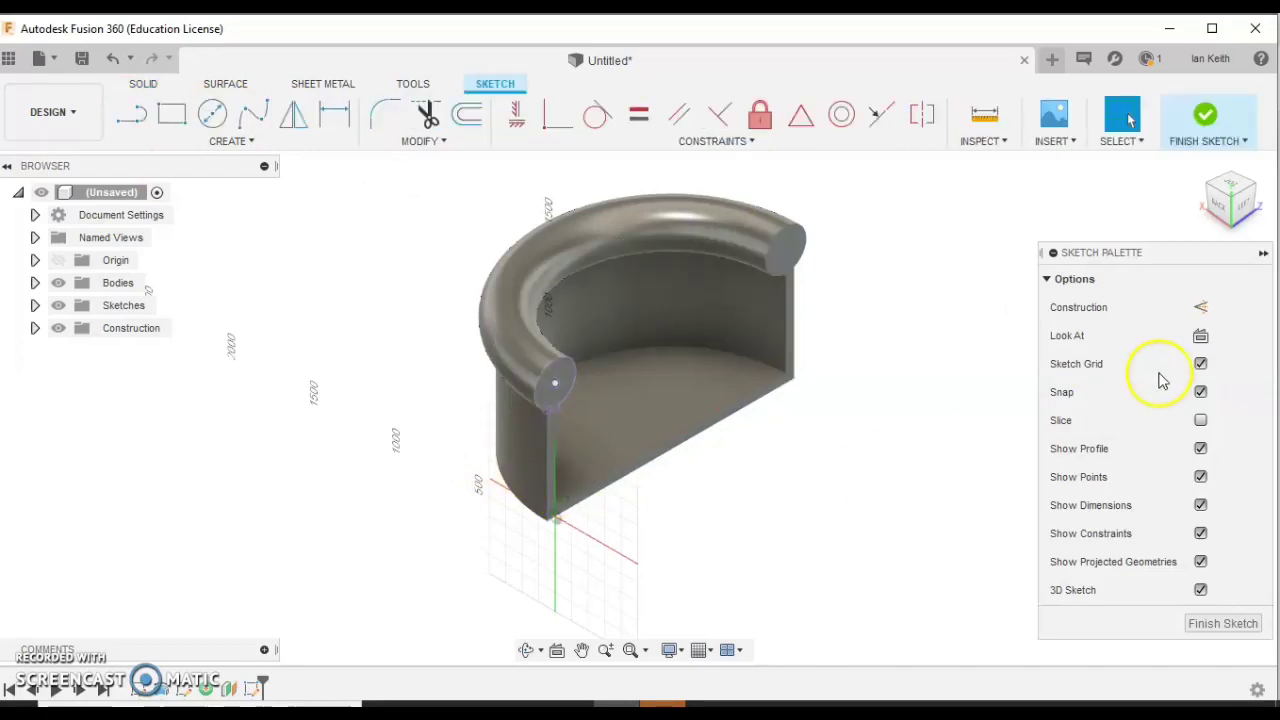
left_click(1200, 336)
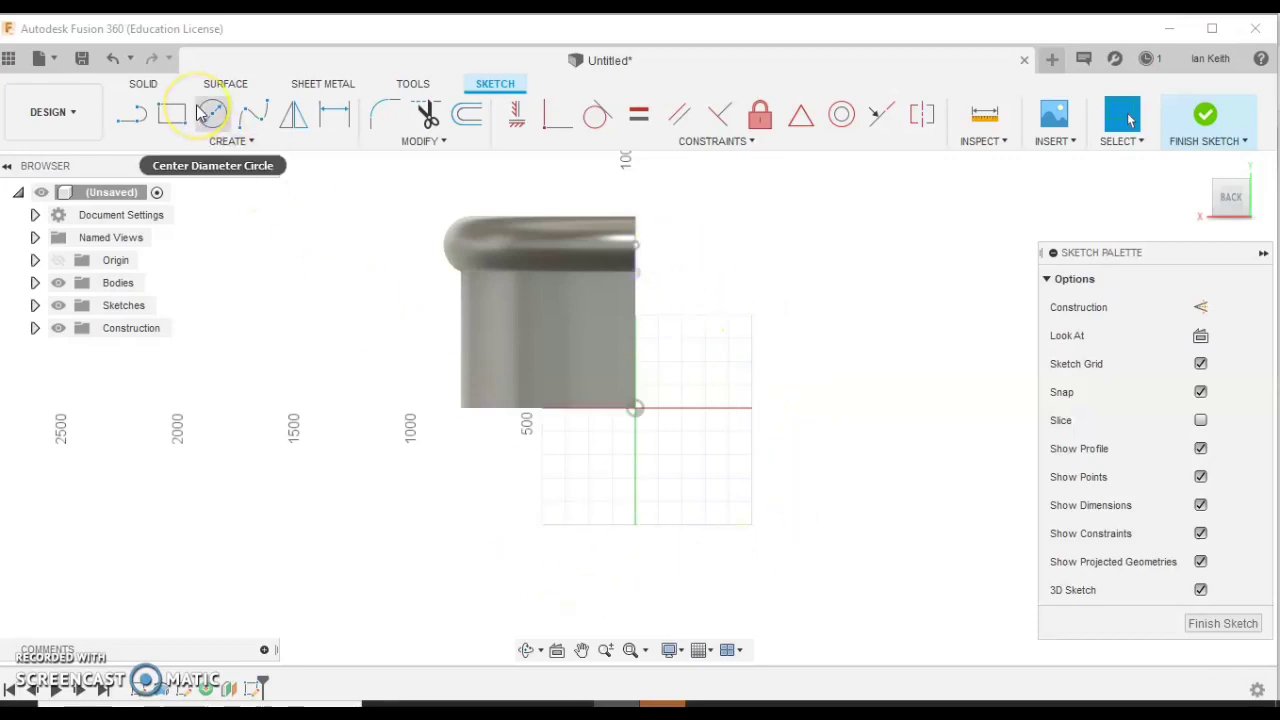
Draw a 600 mm vertical line straight down from the rim circle's center point.
left_click(131, 114)
left_click_drag(535, 408, 657, 245)
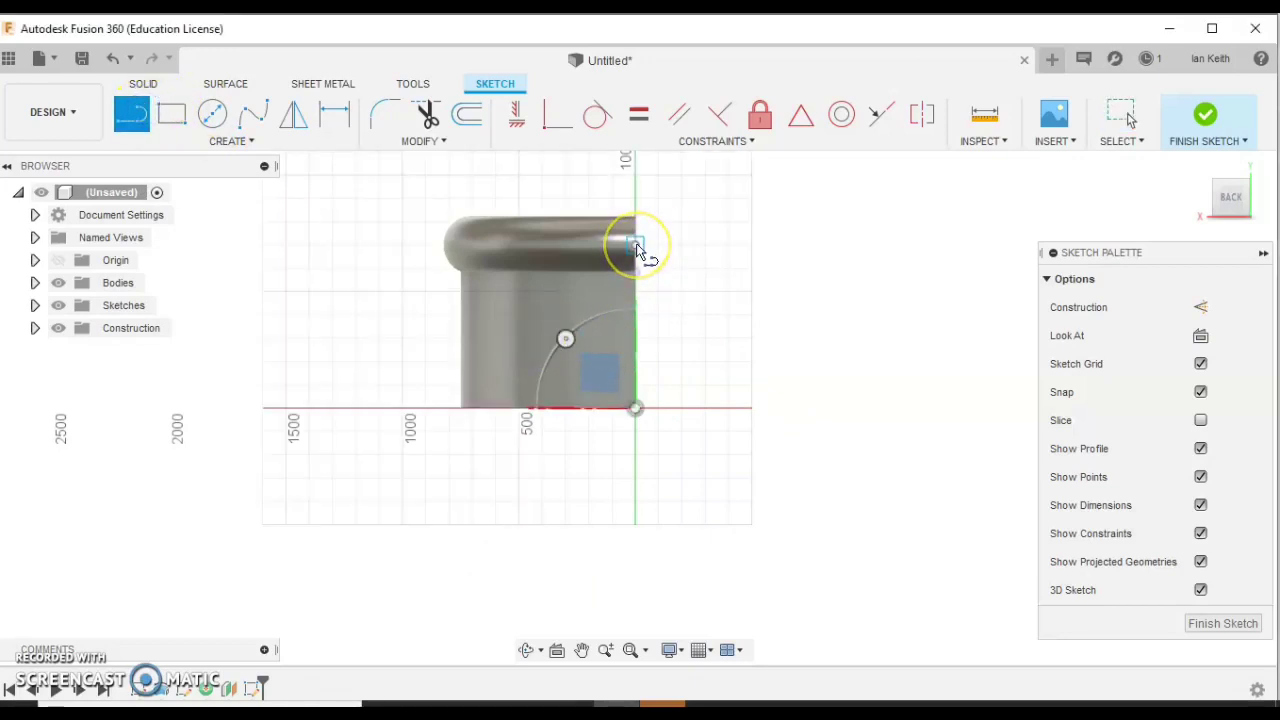
left_click_drag(636, 243, 641, 487)
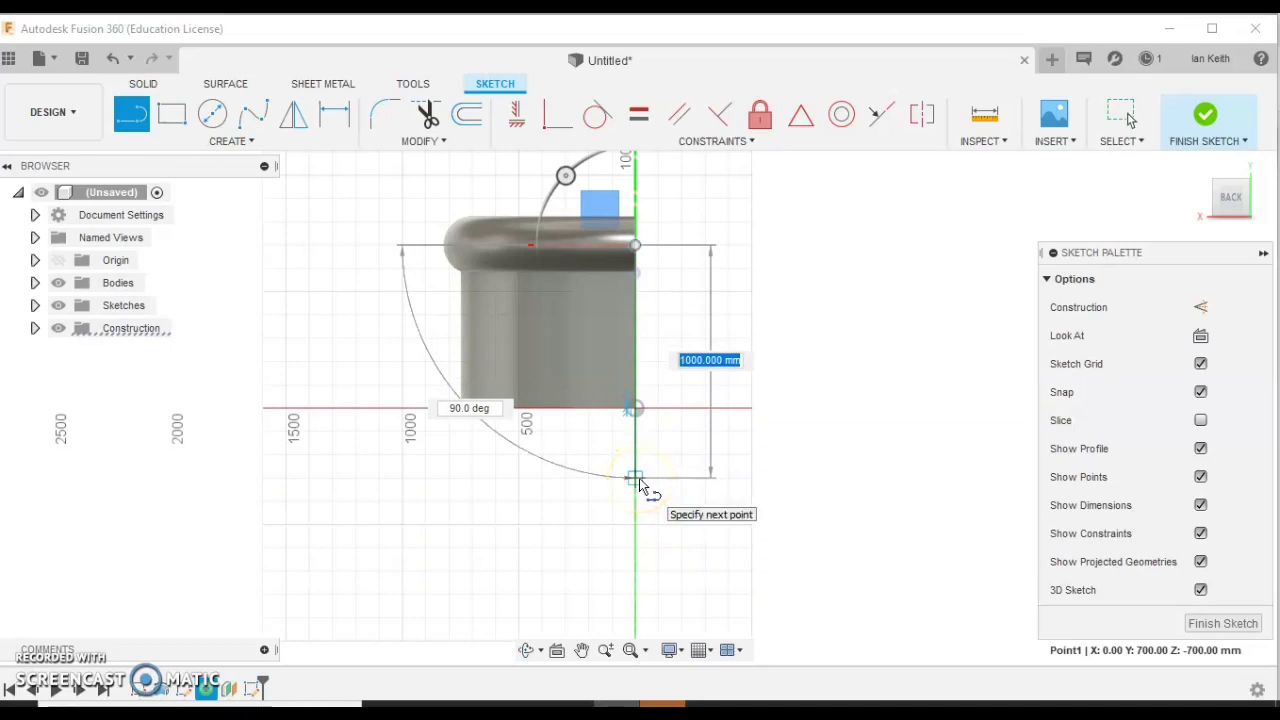
type("600")
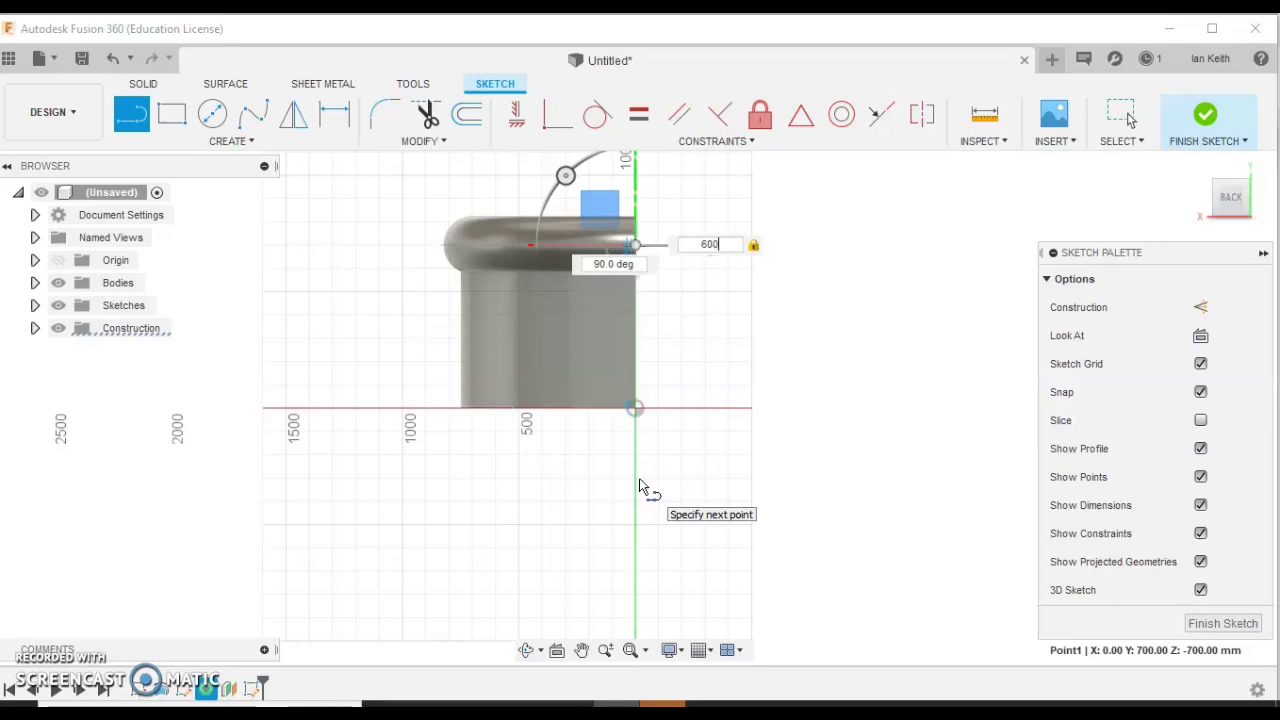
key("Return")
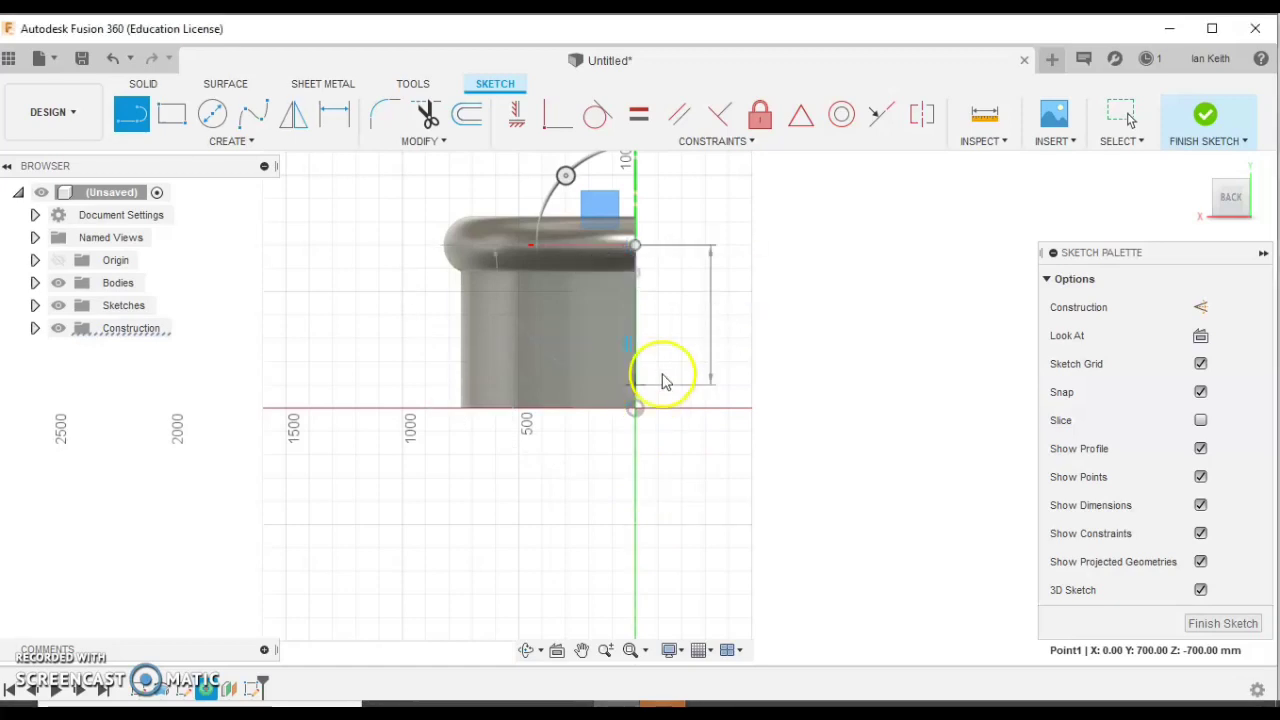
key("Escape")
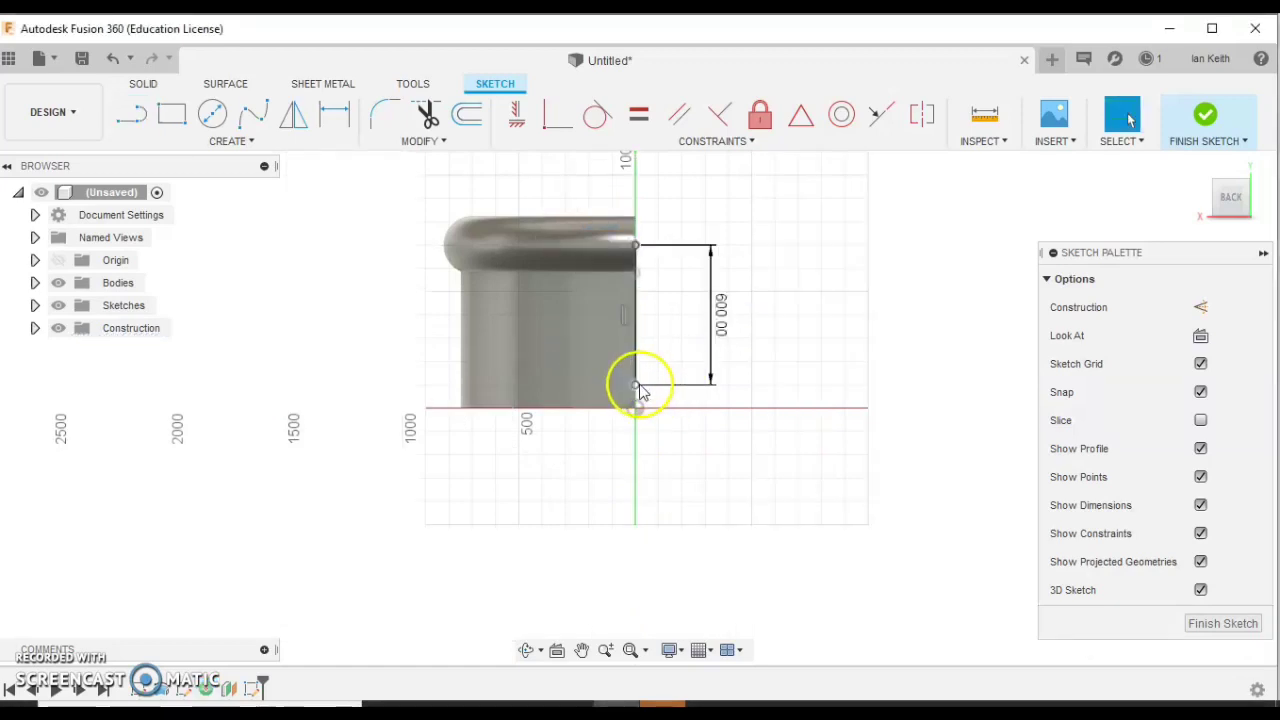
left_click(633, 386)
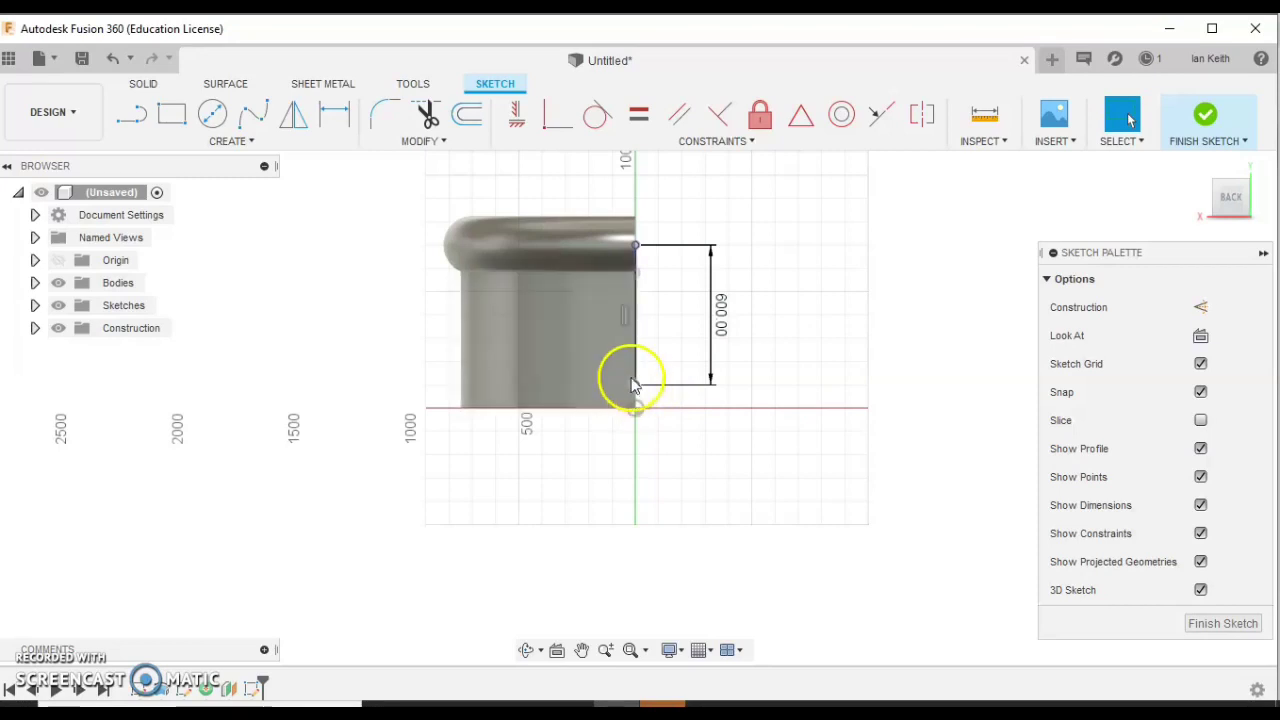
Draw a center-diameter circle centered on the vertical line's lower end and passing through the rim's center point.
left_click(211, 115)
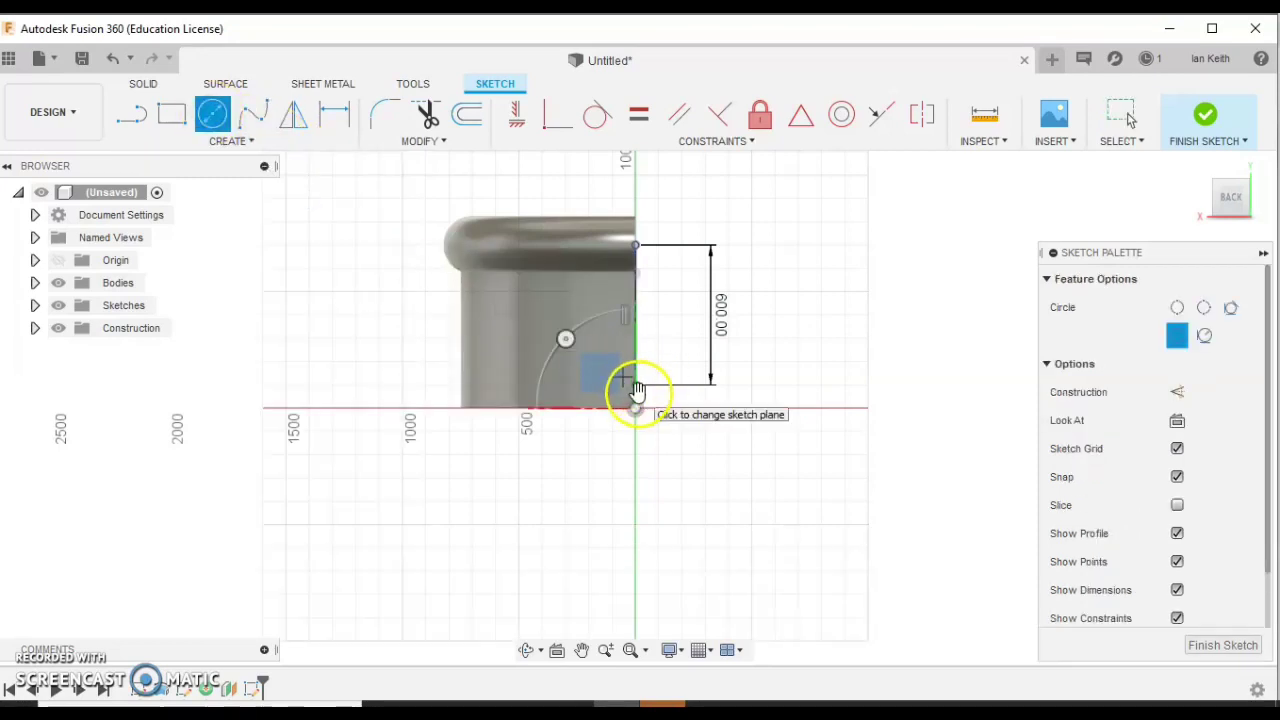
scroll(637, 390, "up", 2)
scroll(637, 390, "up", 2)
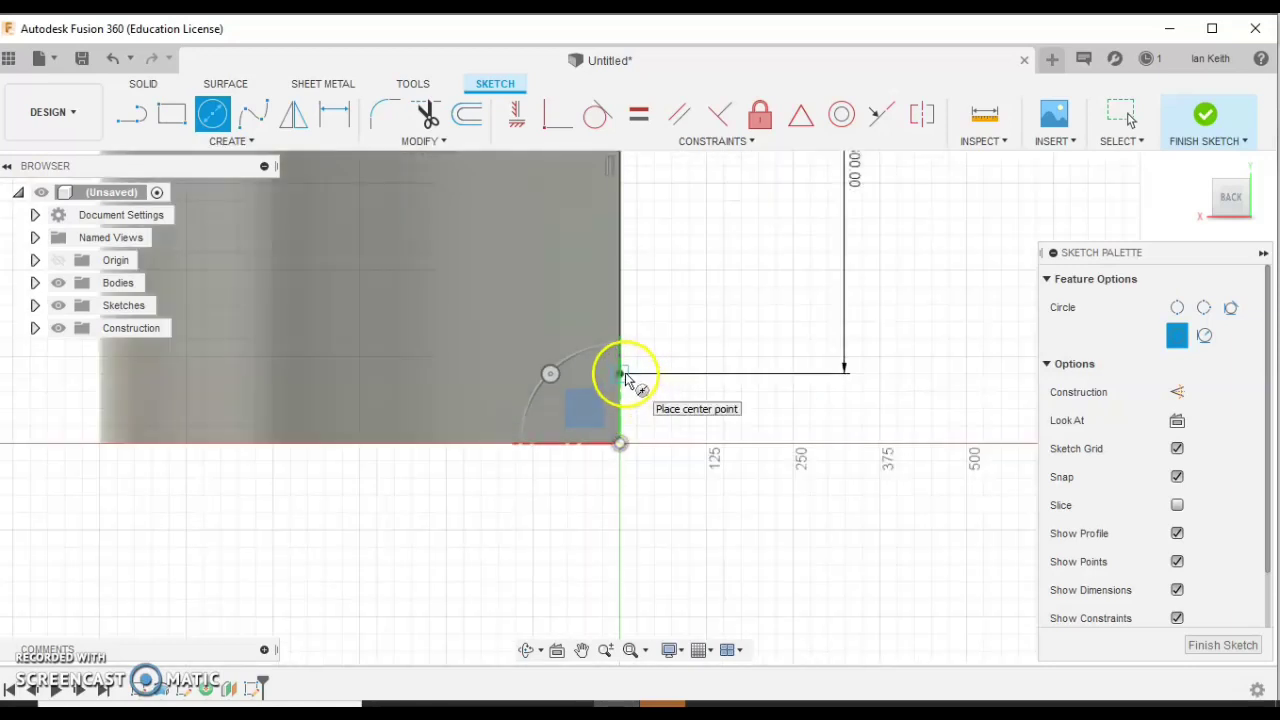
left_click(621, 374)
scroll(680, 280, "down", 3)
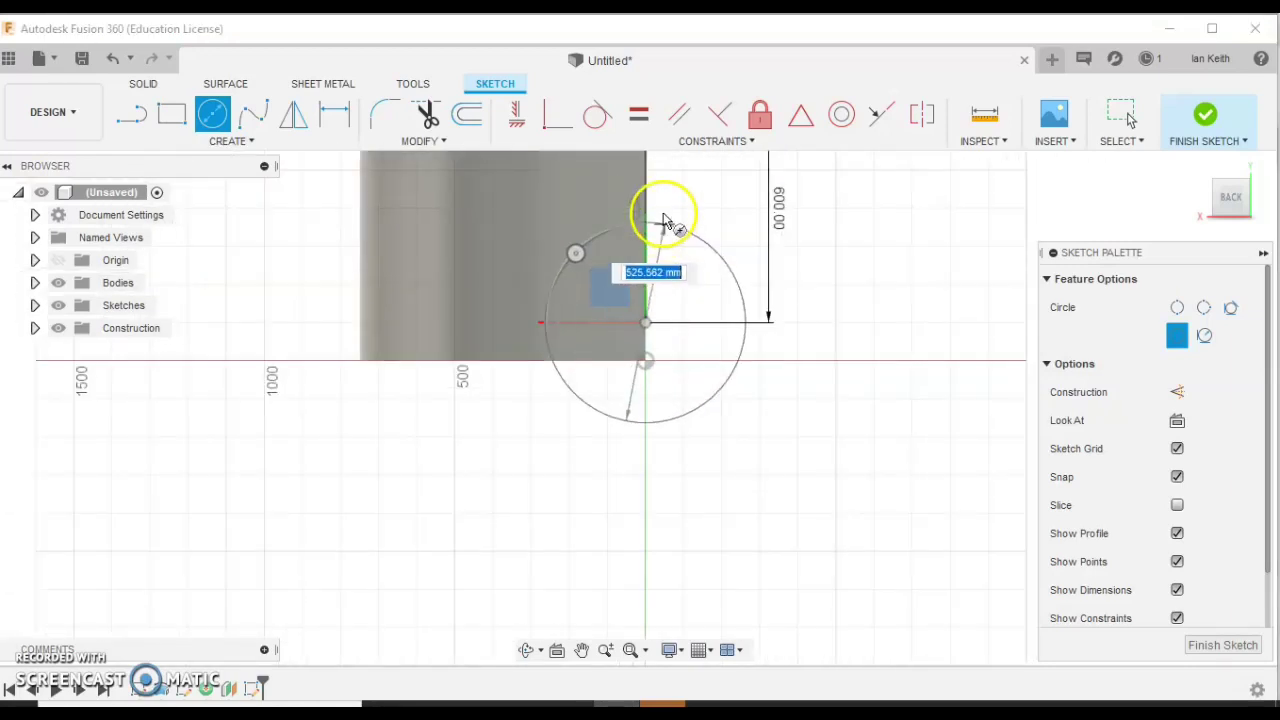
middle_click_drag(663, 220, 668, 320)
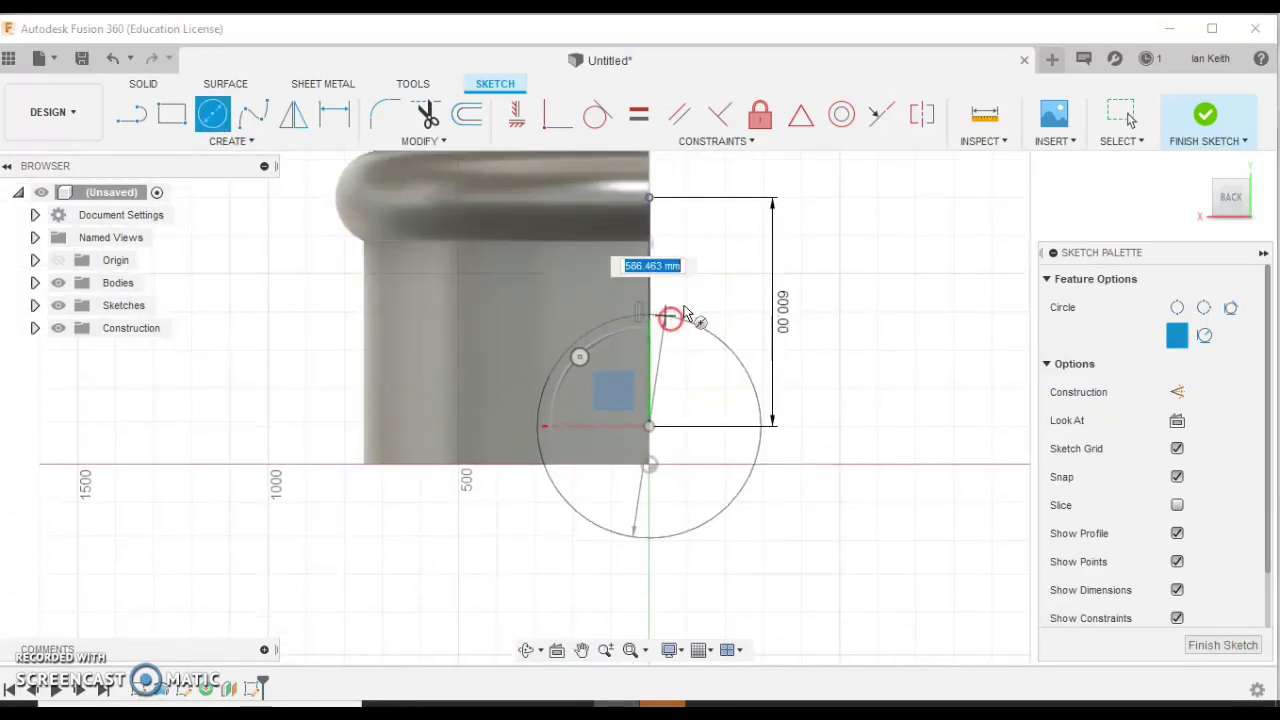
left_click(652, 200)
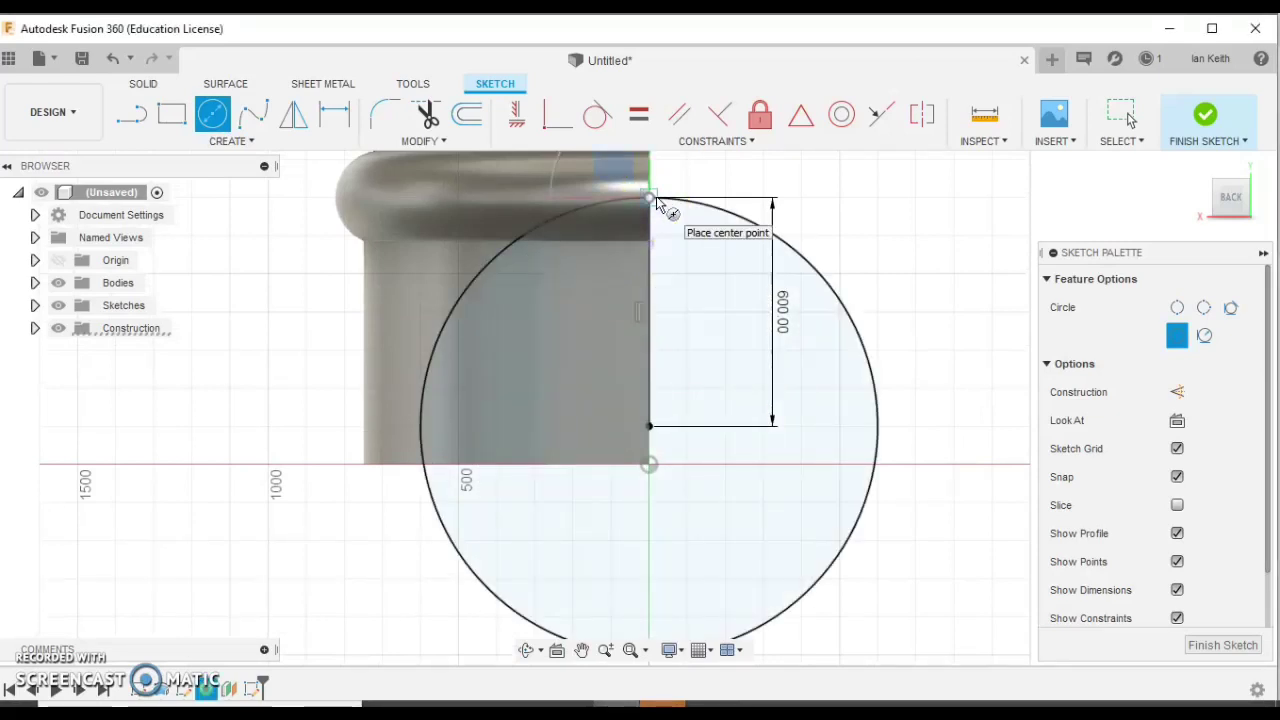
scroll(705, 320, "down", 2)
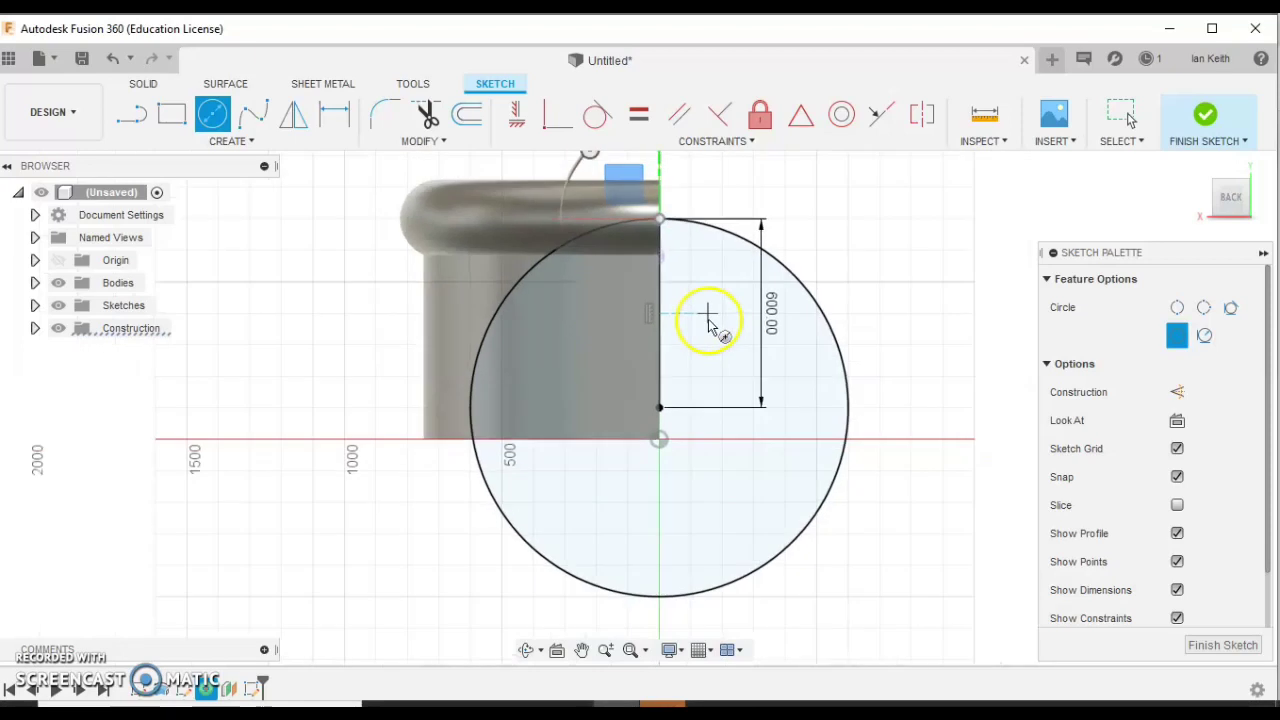
left_click(632, 651)
scroll(677, 534, "down", 2)
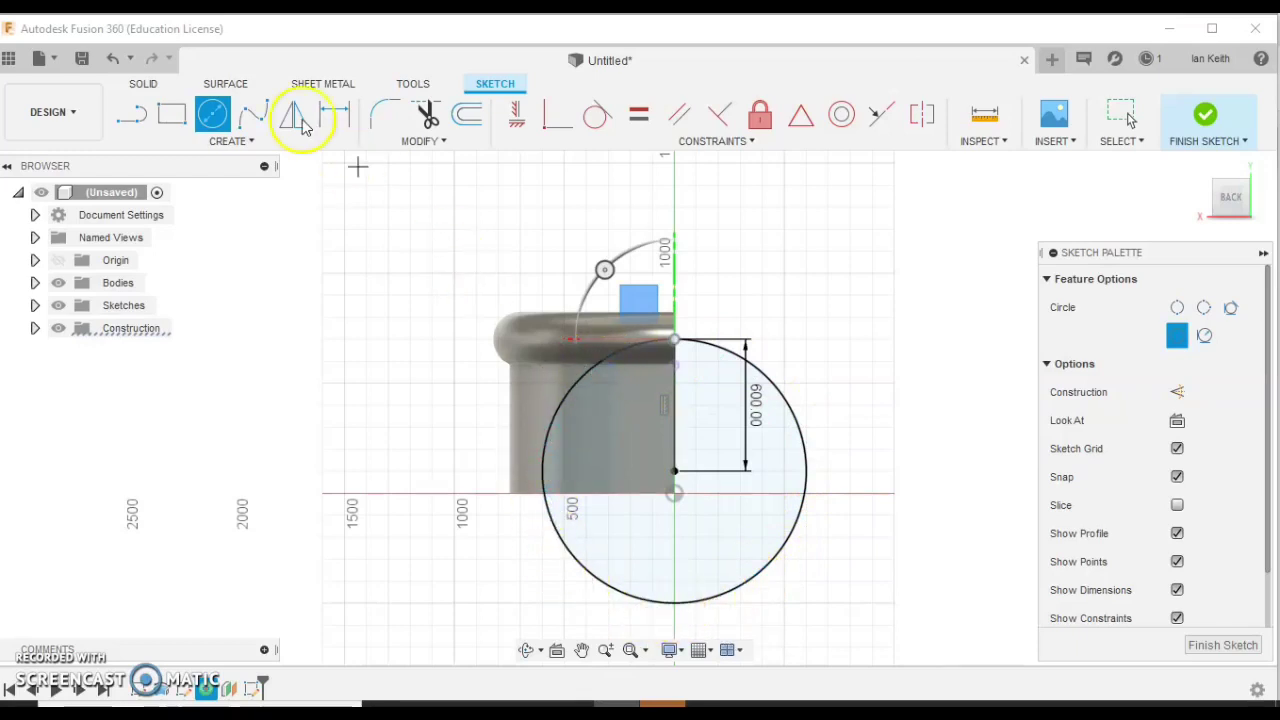
Draw two vertical lines from the origin, about 600 mm down past the circle and about 1000 mm up past the rim.
left_click(131, 114)
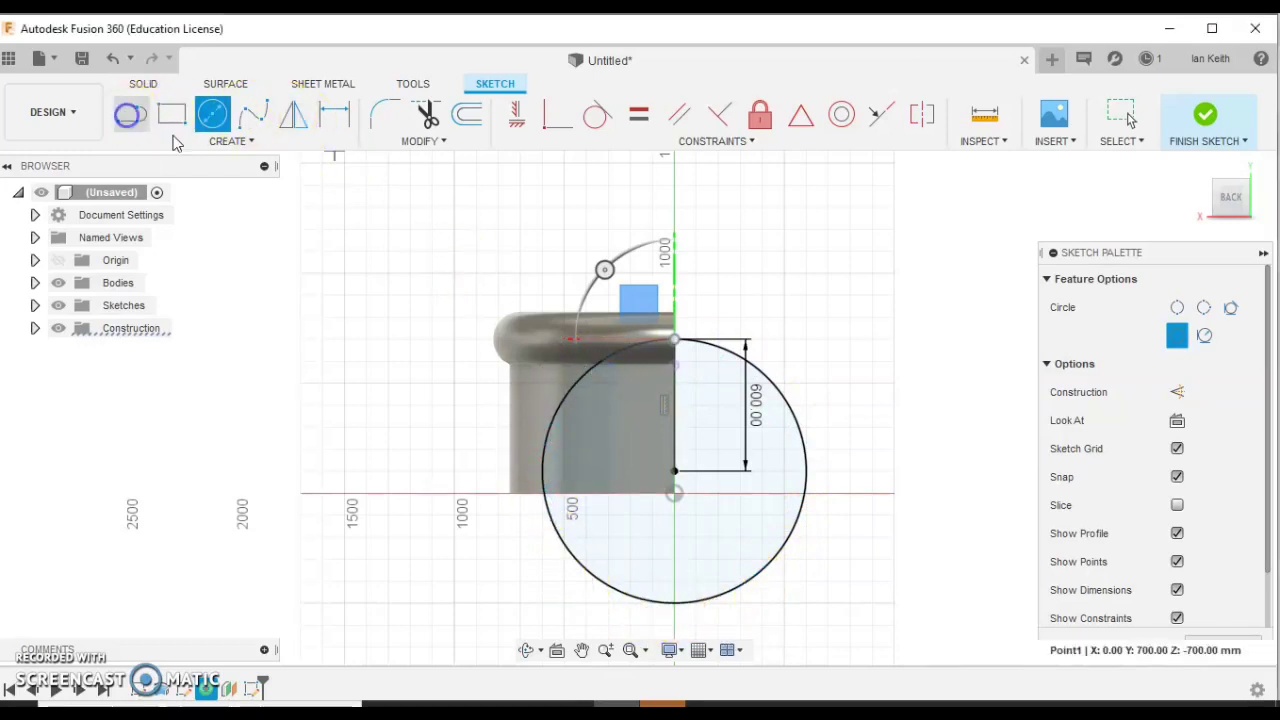
left_click(675, 494)
left_click(675, 625)
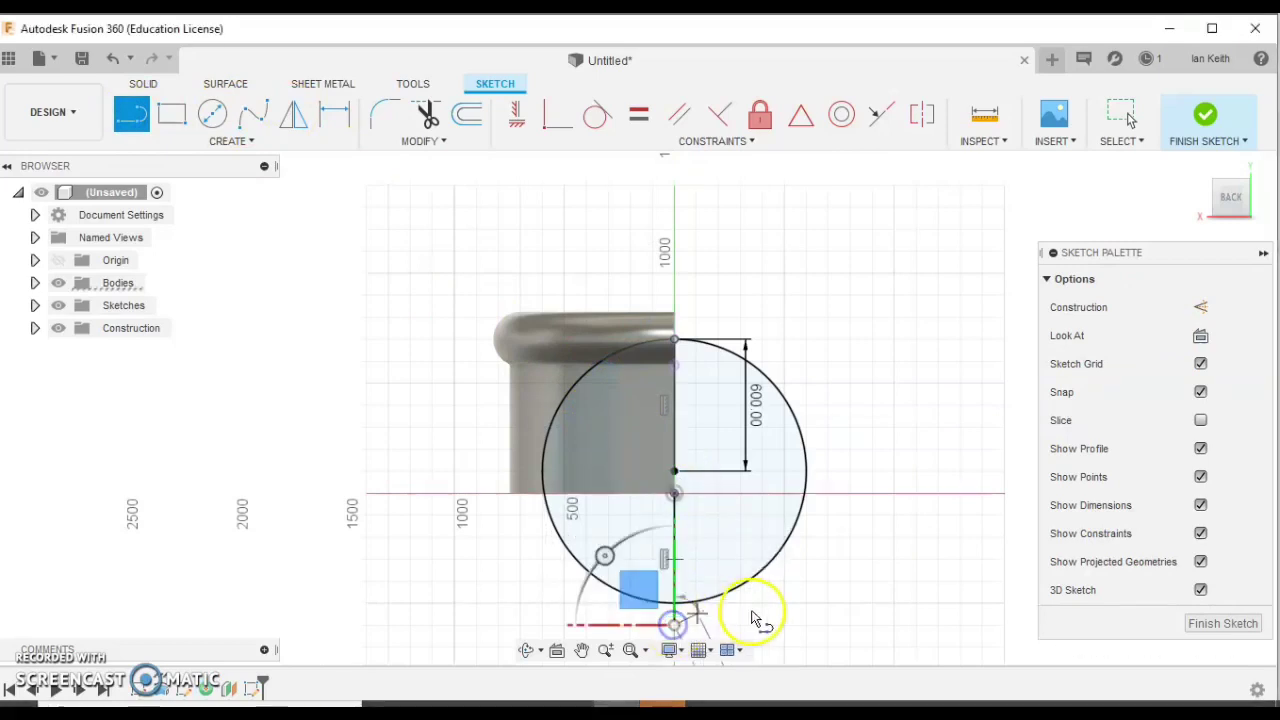
key("Escape")
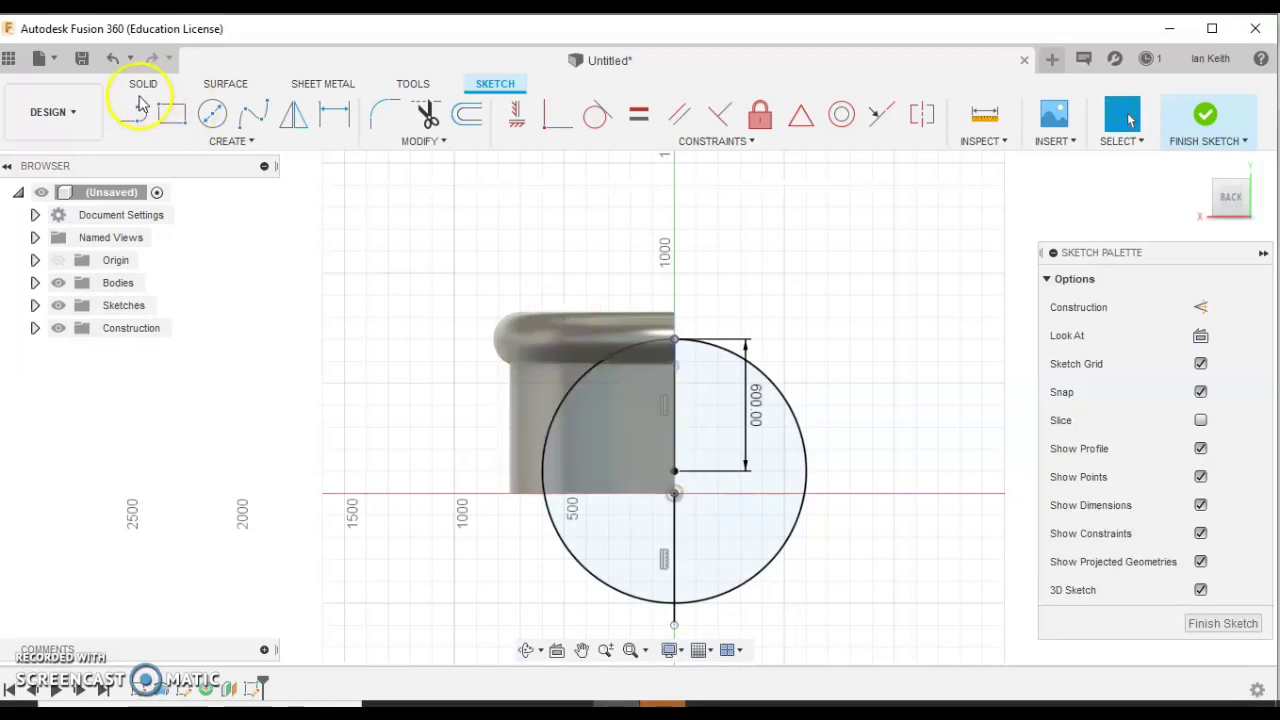
left_click(137, 113)
left_click(675, 494)
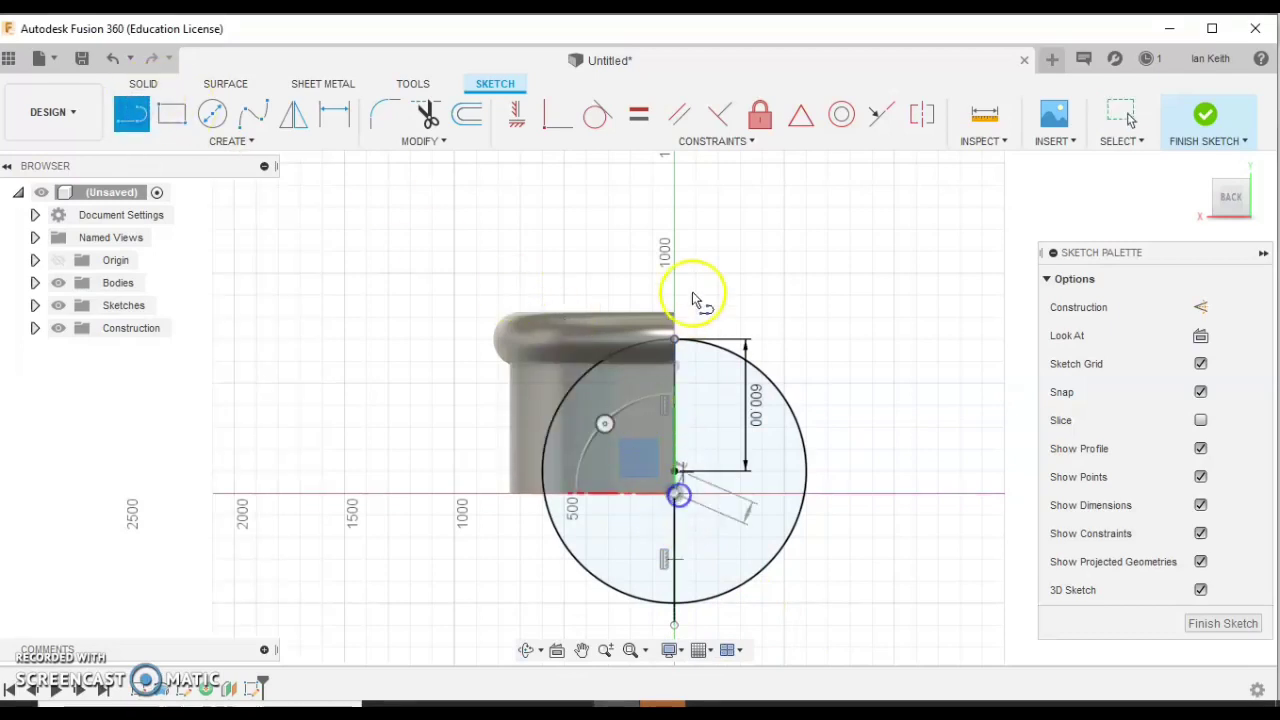
left_click(677, 271)
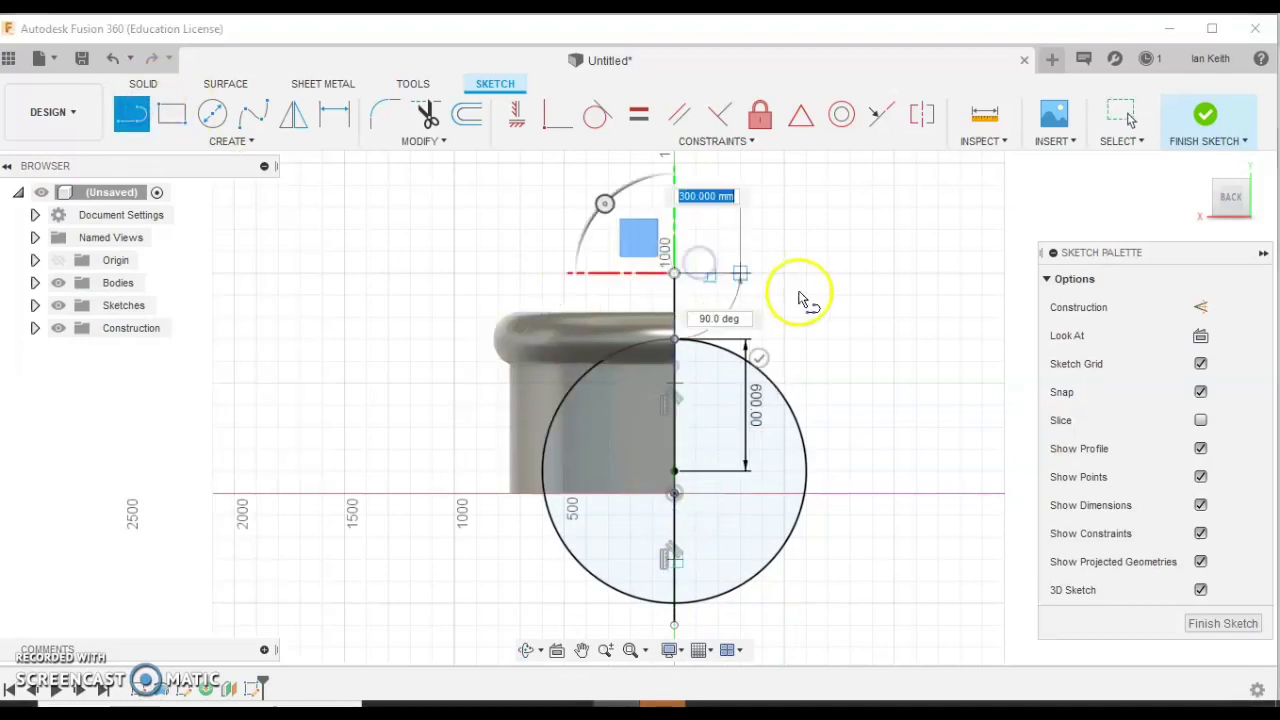
key("Escape")
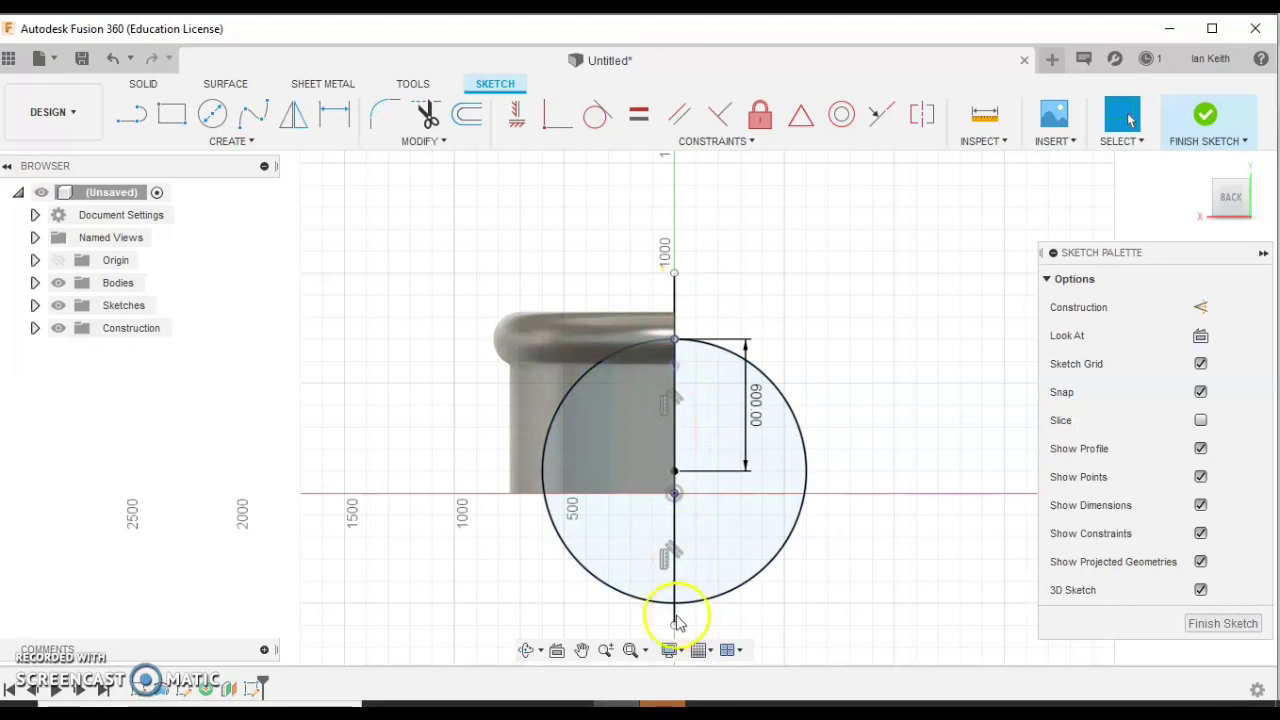
Trim away the half of the circle that overlaps the body.
left_click(425, 117)
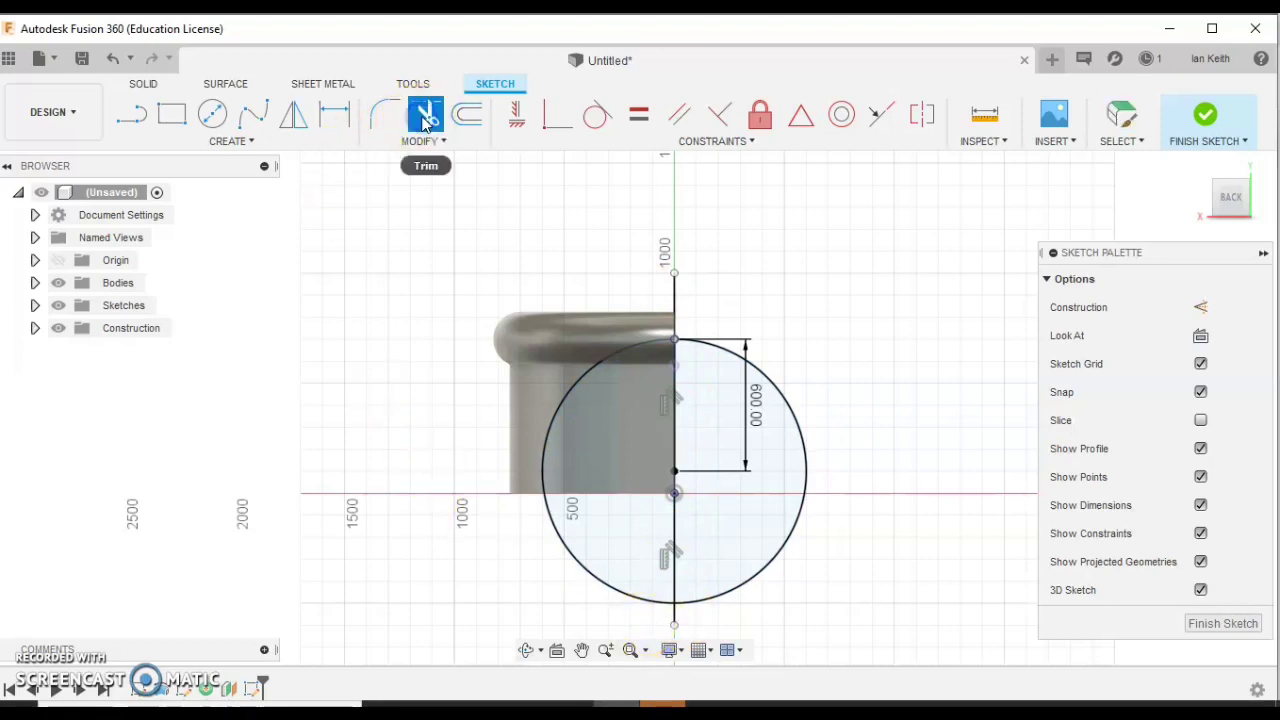
left_click(572, 559)
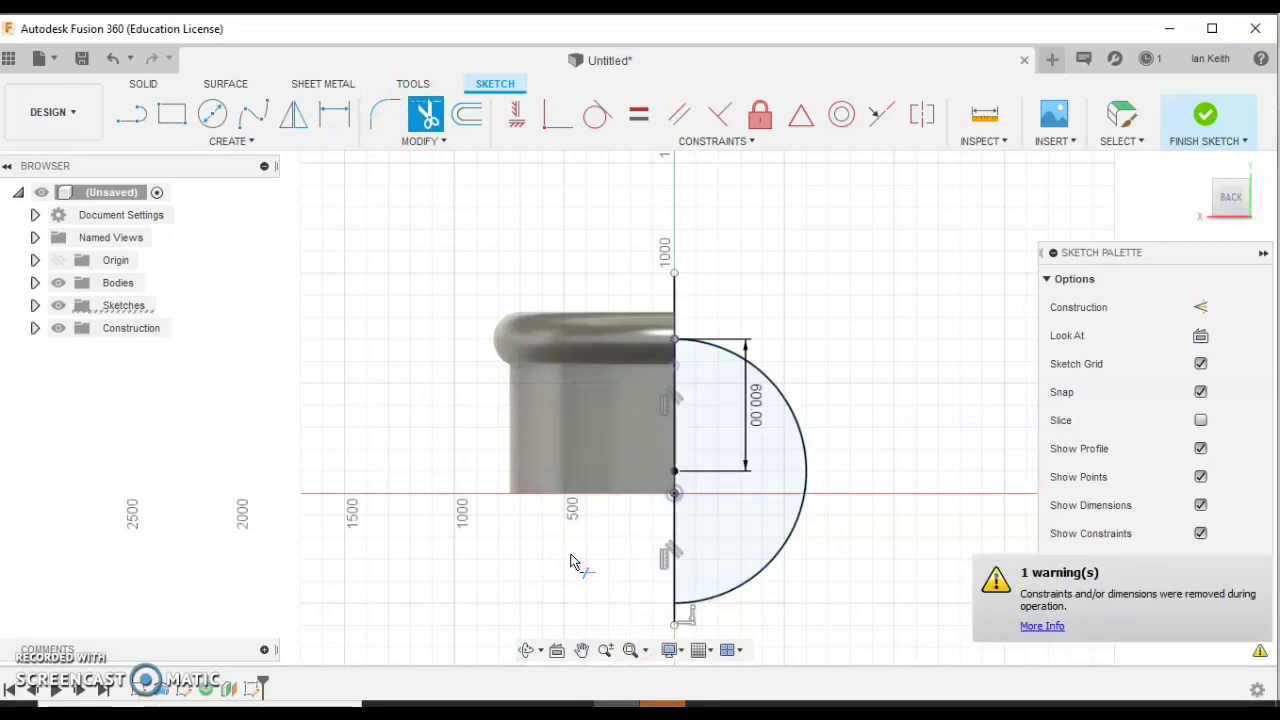
key("Escape")
Convert the two vertical lines starting at the origin to construction lines.
left_click(675, 590)
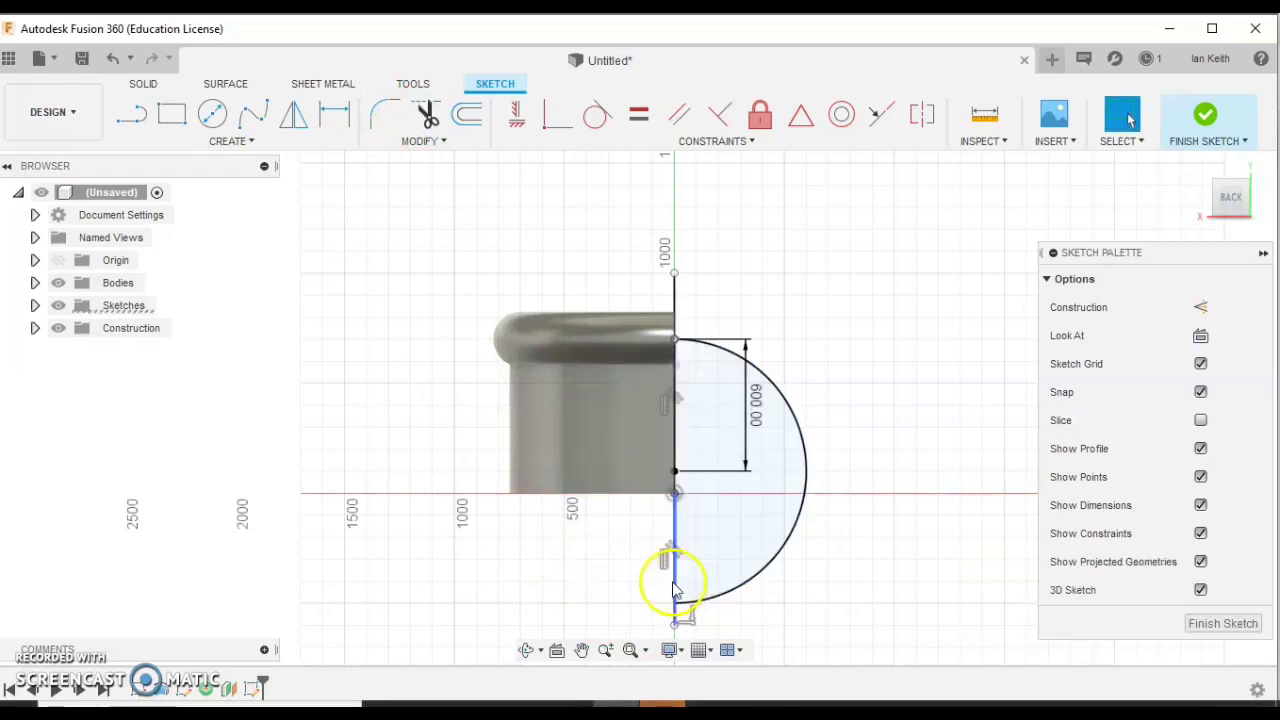
left_click(674, 590)
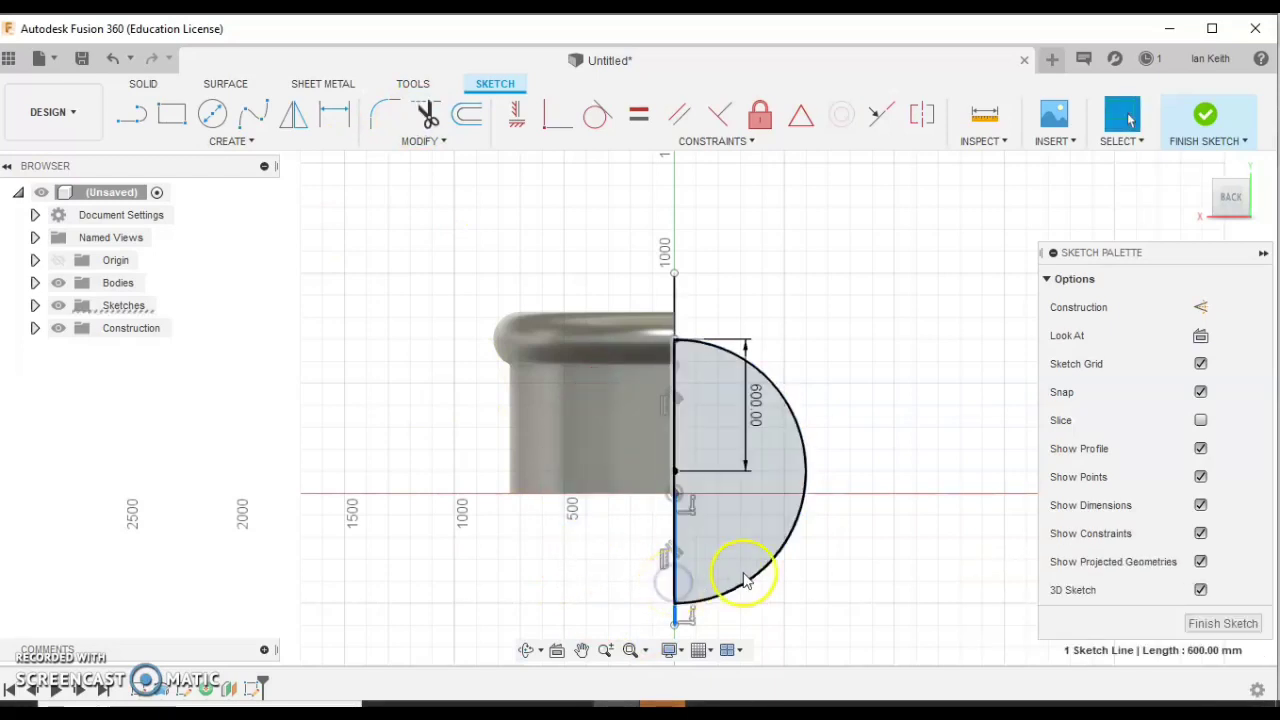
left_click(1204, 309)
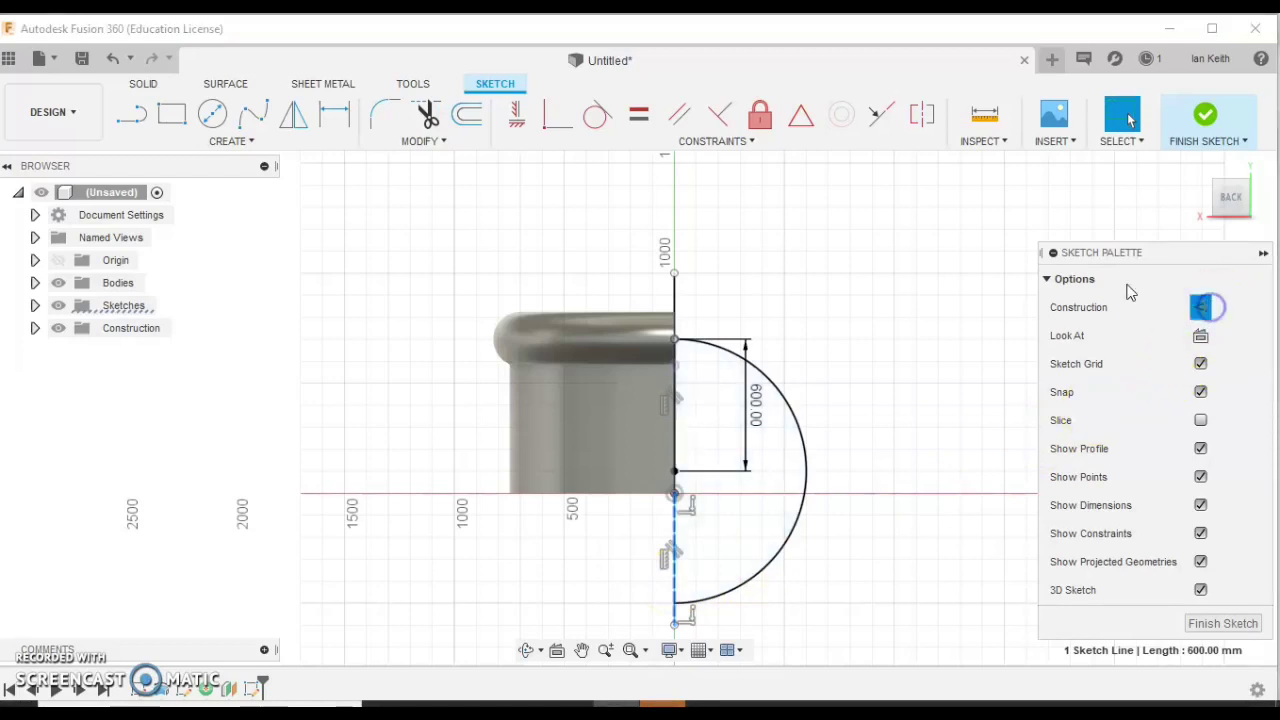
left_click(680, 303)
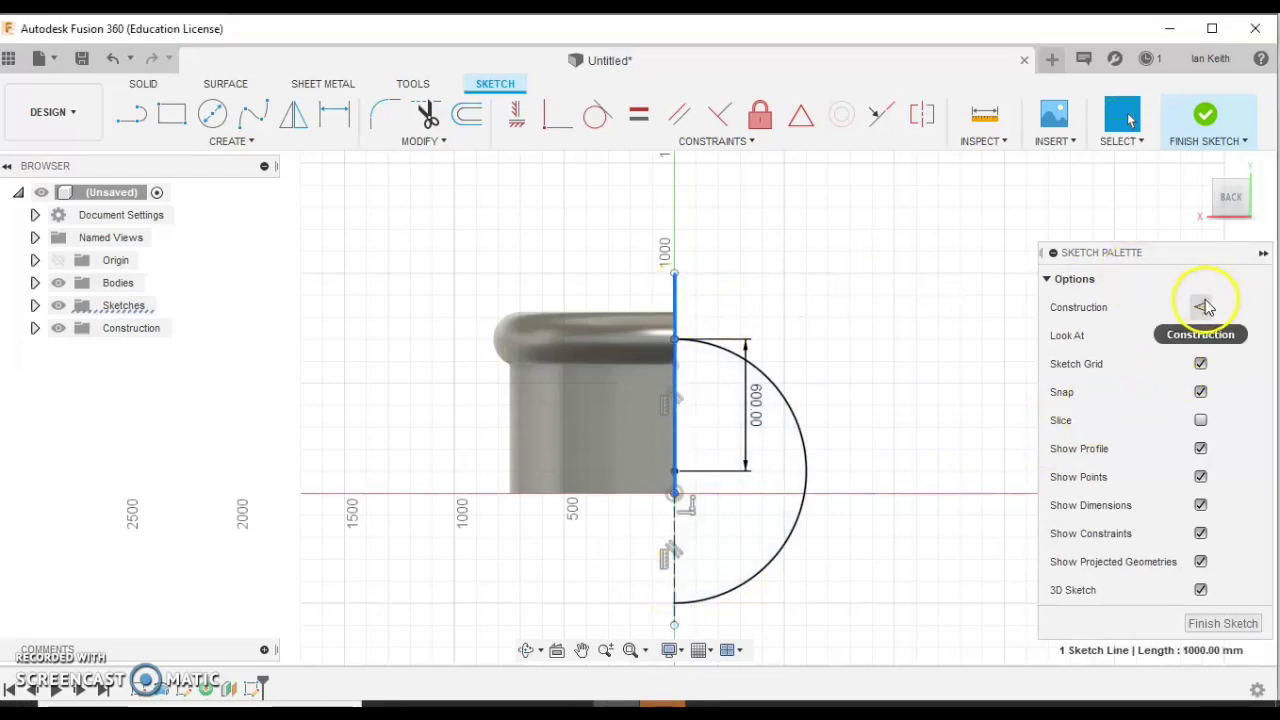
left_click(1204, 307)
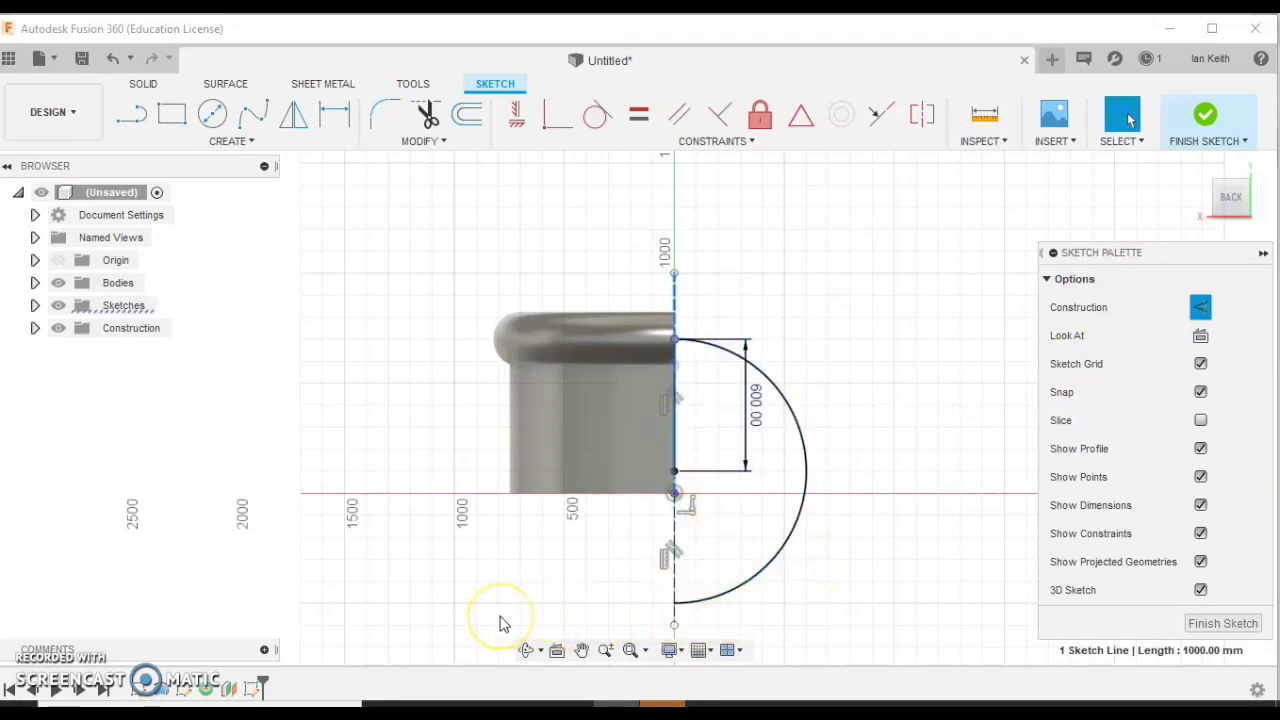
Draw a 600 mm horizontal line from the semicircle's lower end, running underneath the body.
left_click(133, 110)
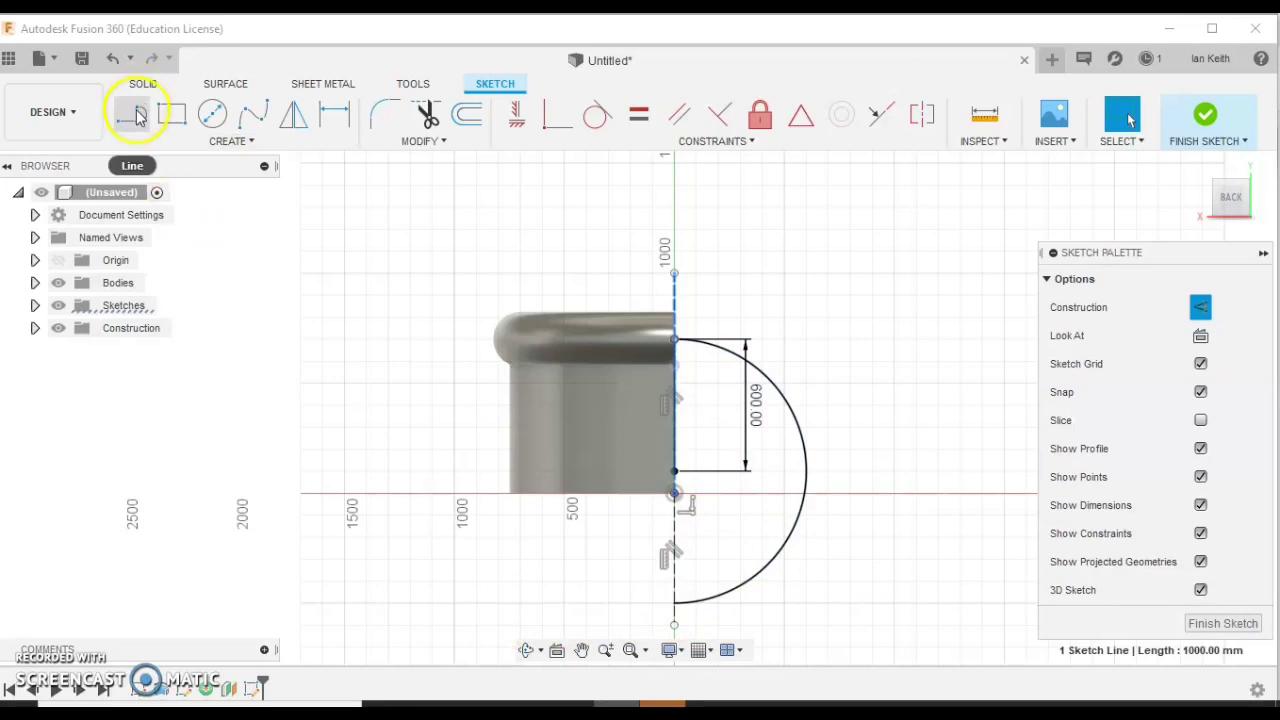
left_click_drag(515, 526, 662, 608)
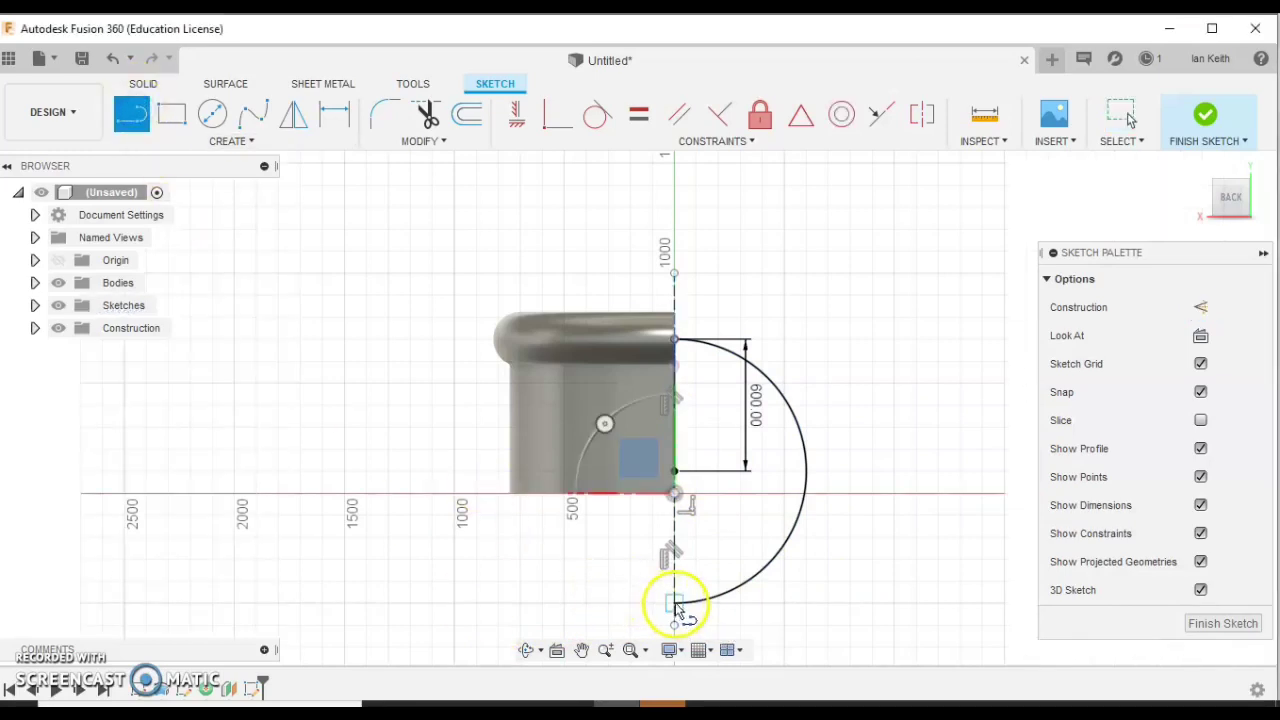
left_click(675, 603)
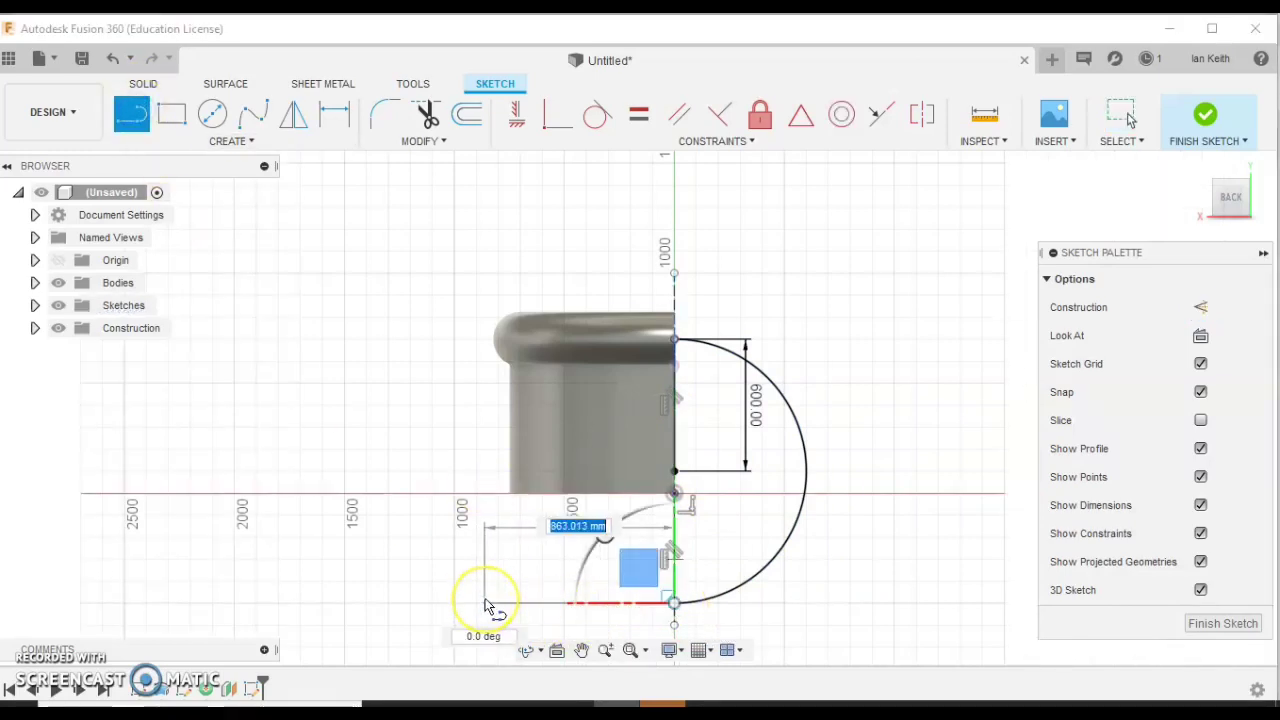
type("600")
key("Return")
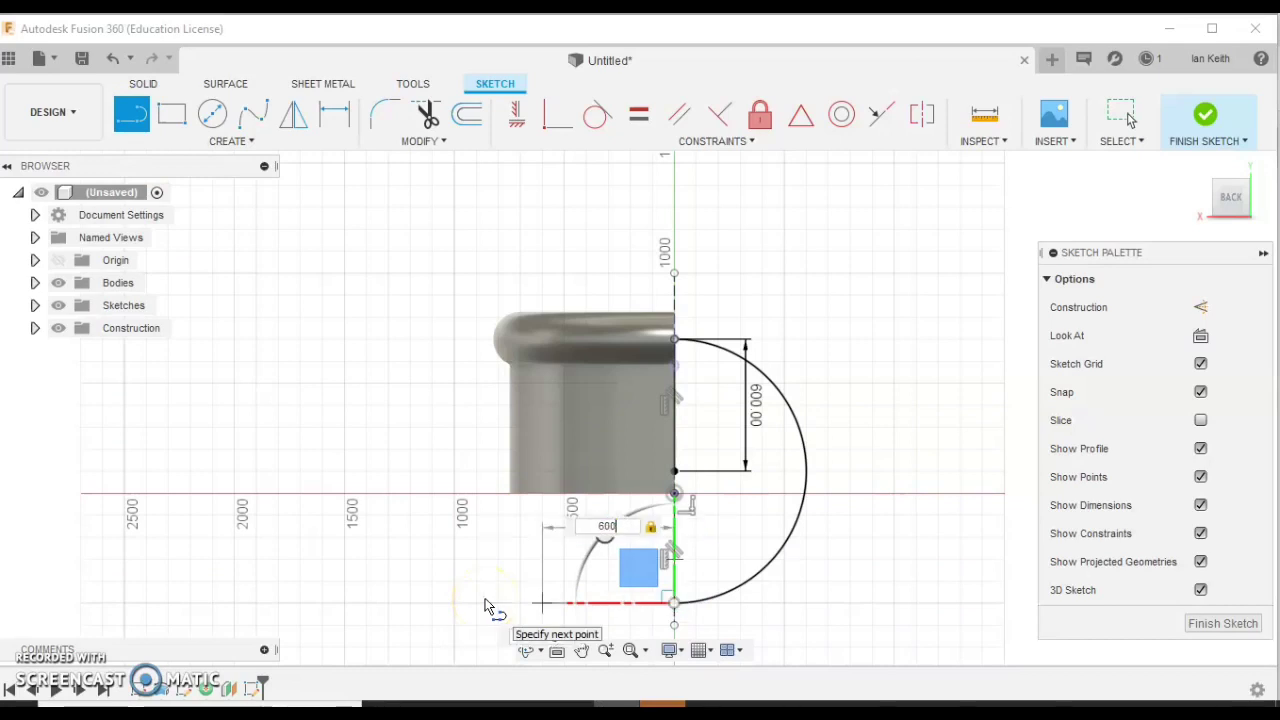
key("Escape")
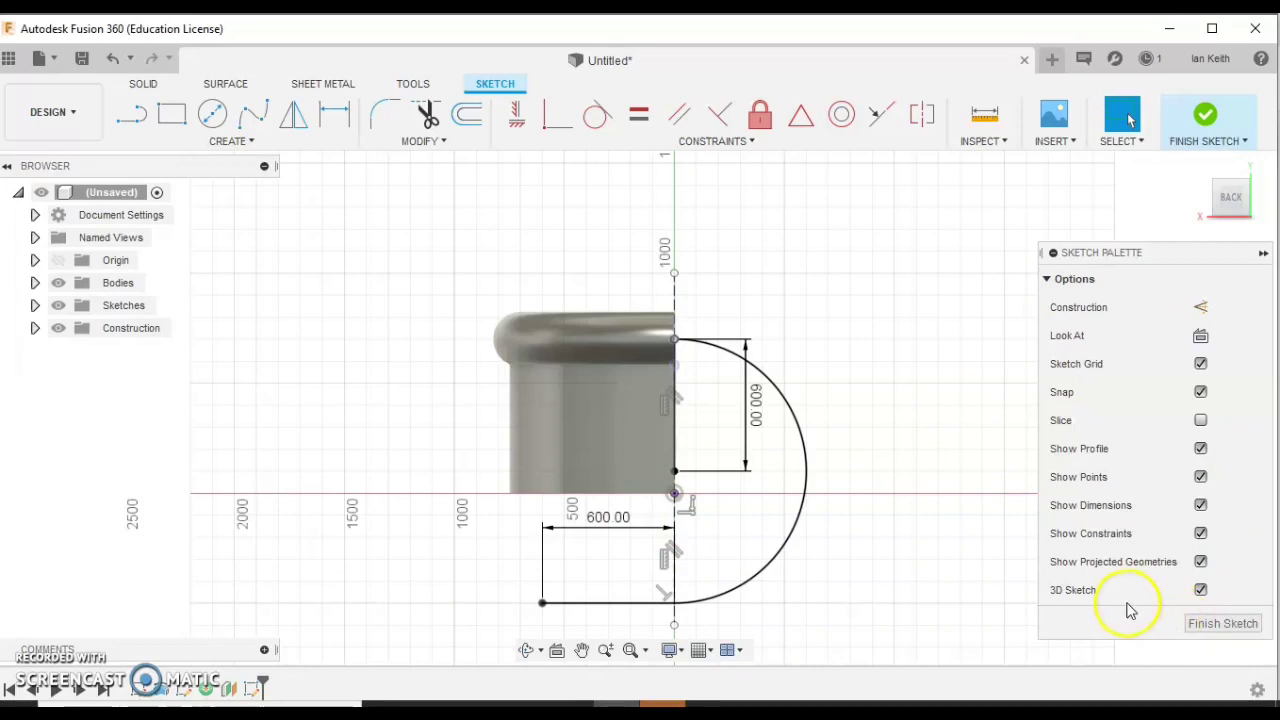
Convert the 600 mm vertical line between the arc's center and its upper end to construction, and finish the sketch.
left_click(677, 428)
left_click(1200, 307)
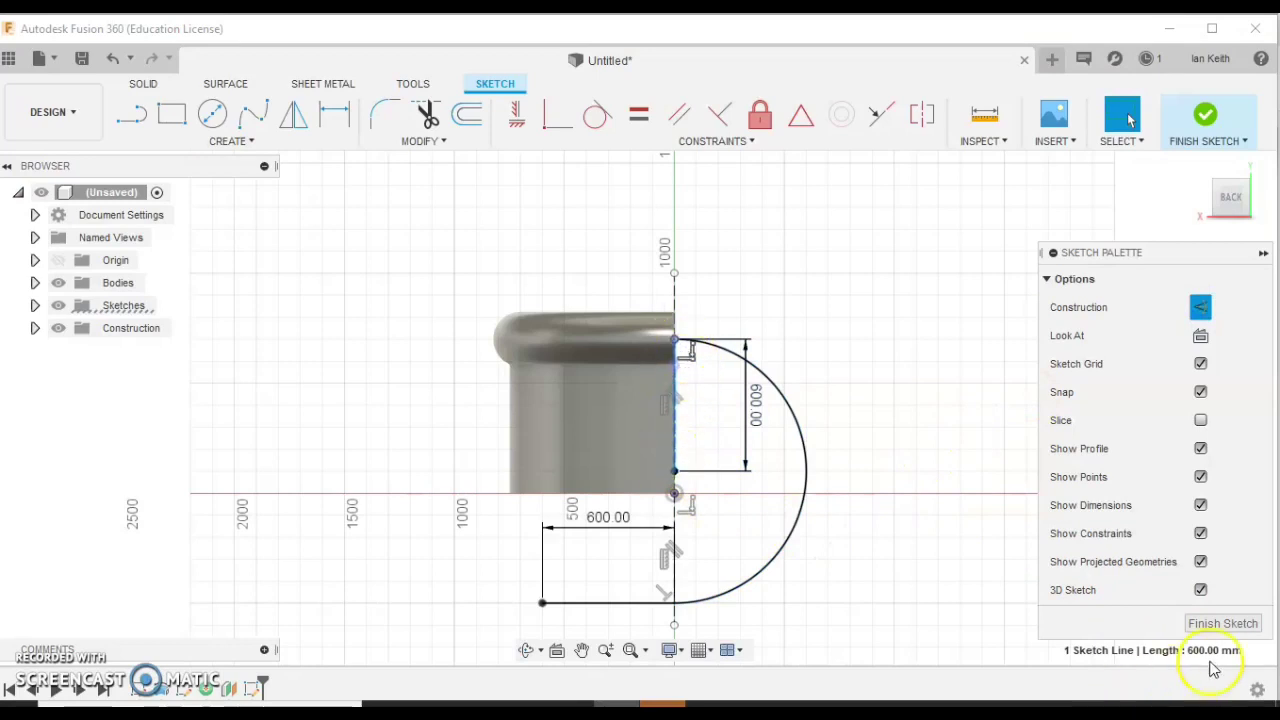
left_click(1235, 624)
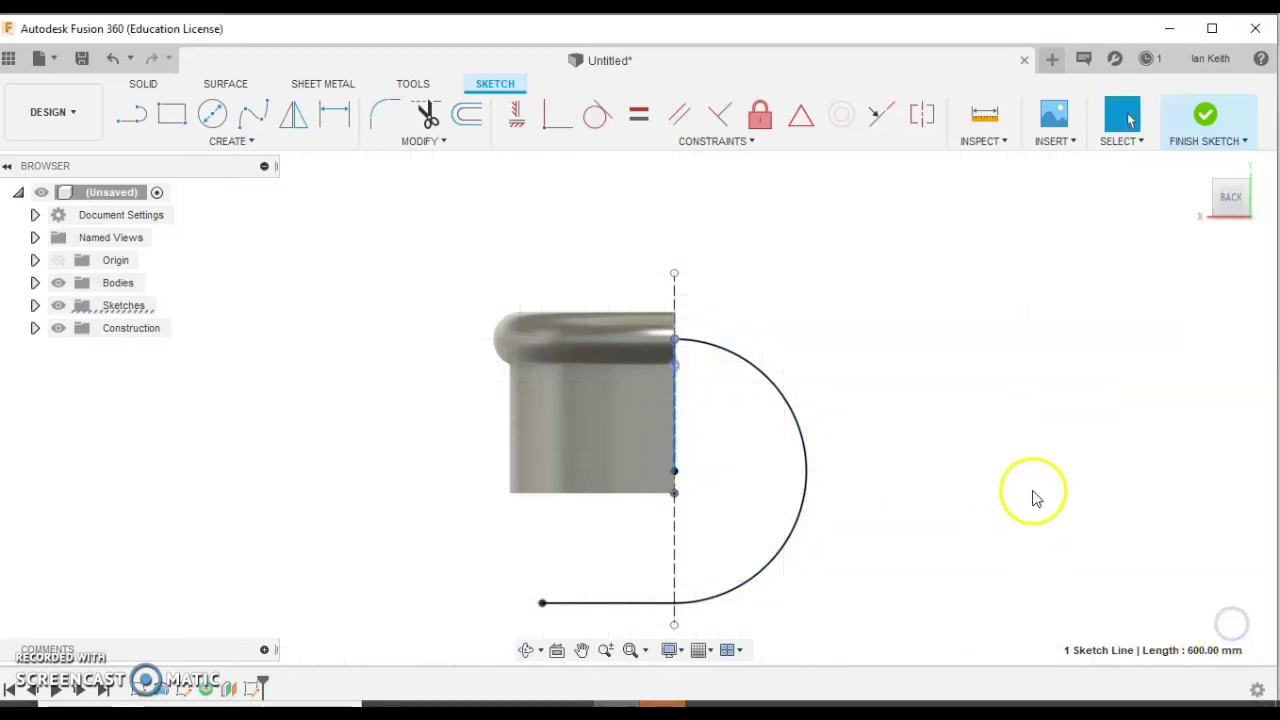
left_click(1250, 186)
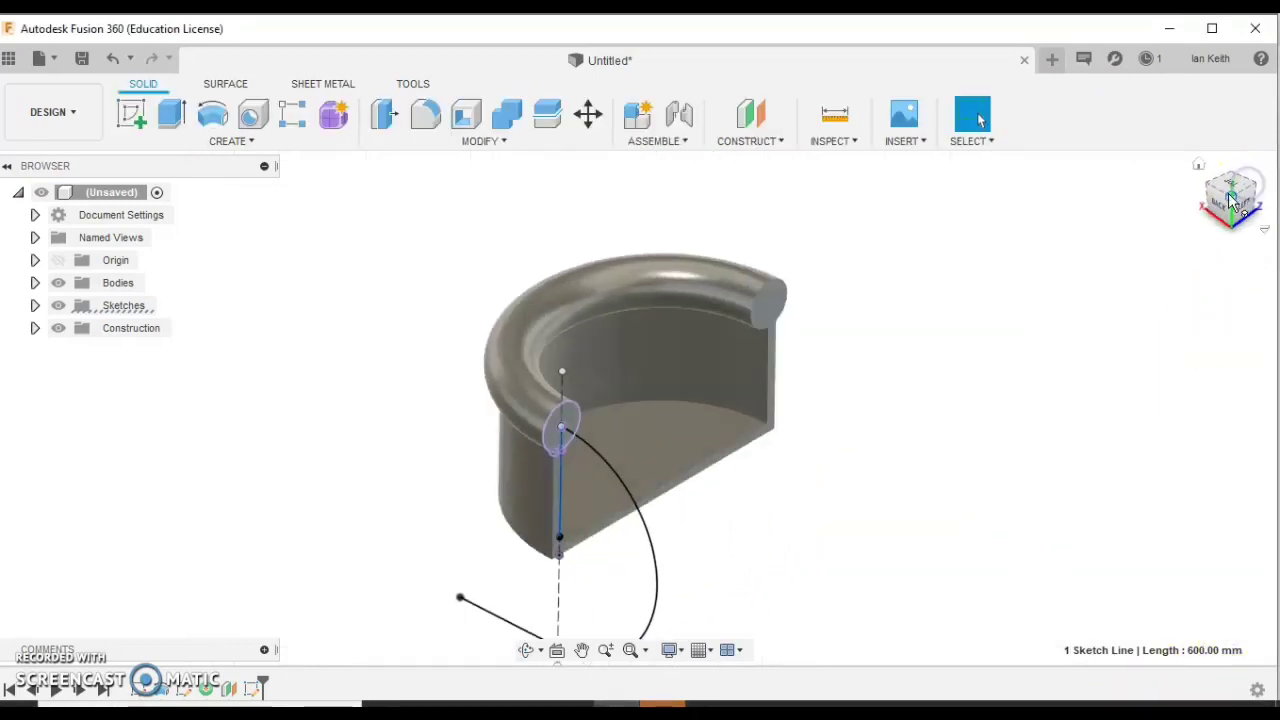
left_click(632, 652)
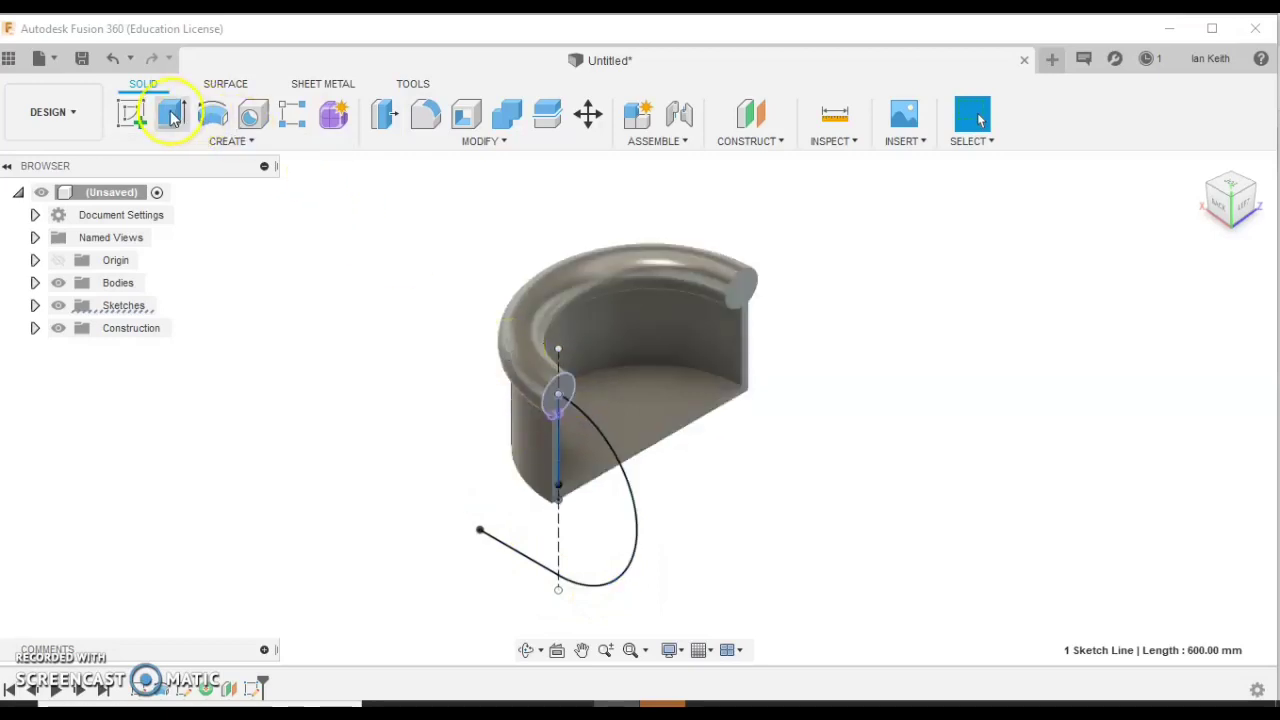
Try to start a profile sketch at the rim's circular end and close it without drawing anything.
left_click(133, 114)
left_click(521, 336)
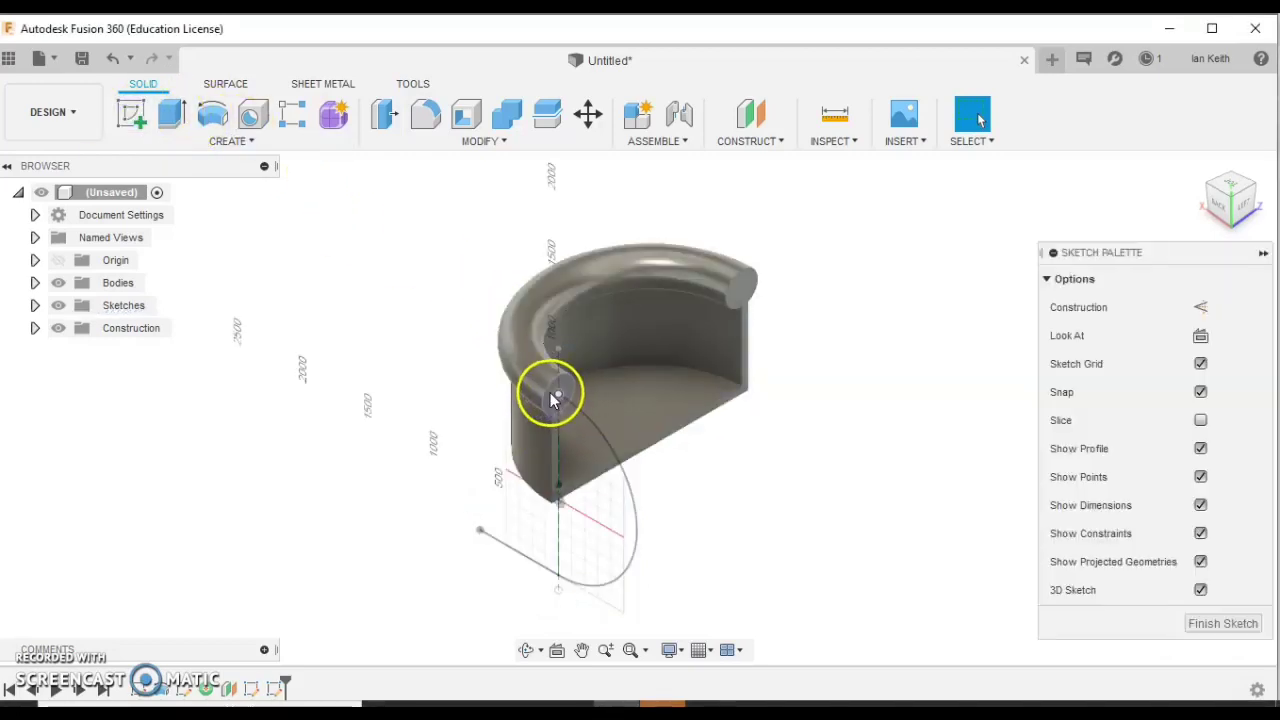
left_click(553, 396)
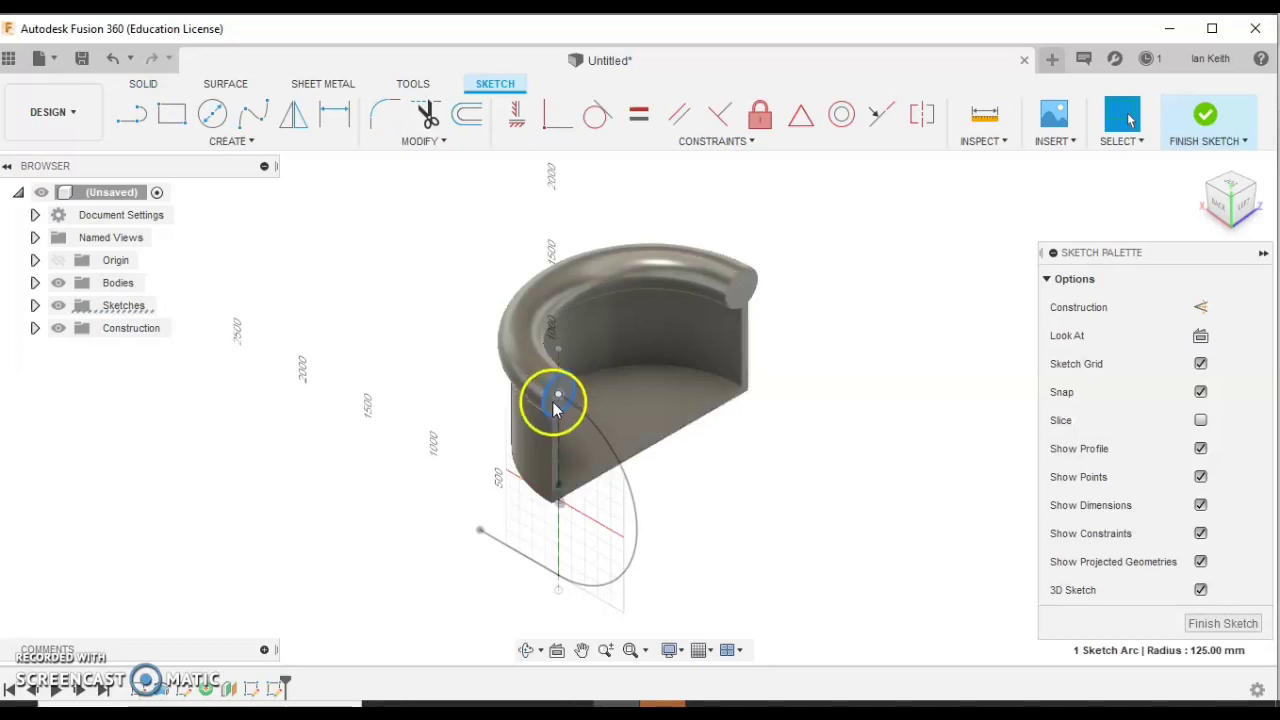
left_click(552, 400)
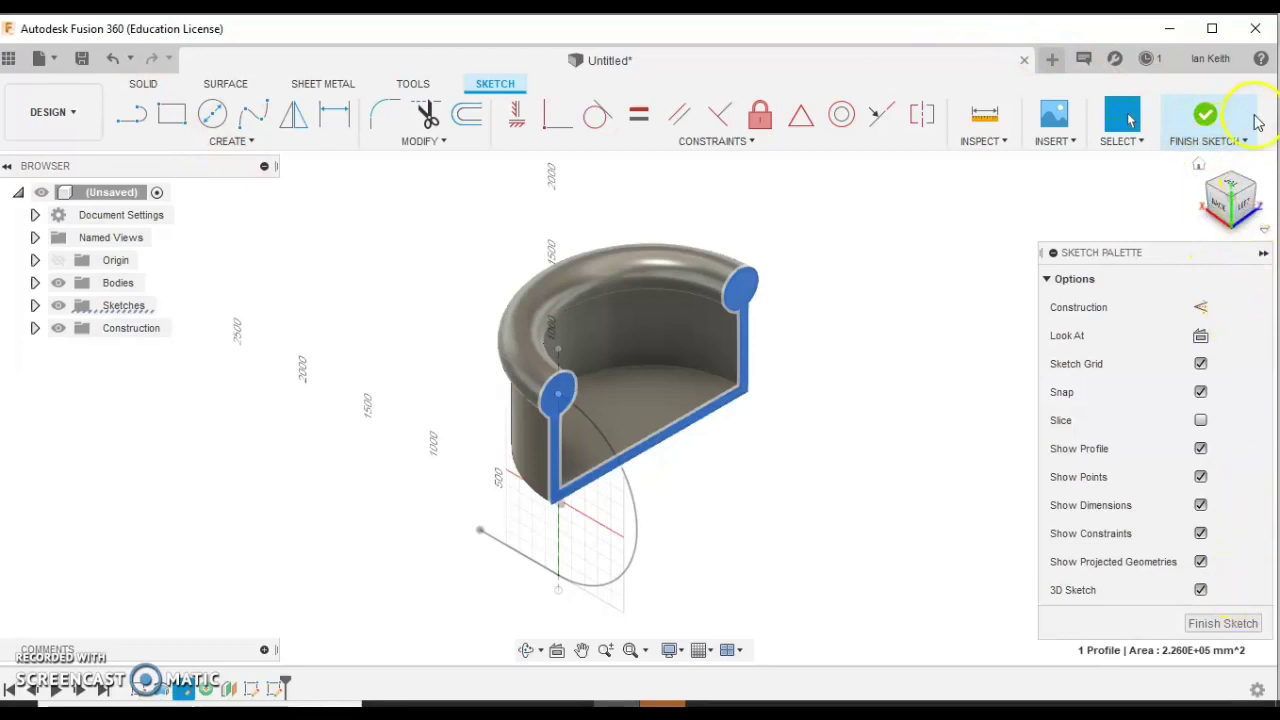
left_click(1215, 622)
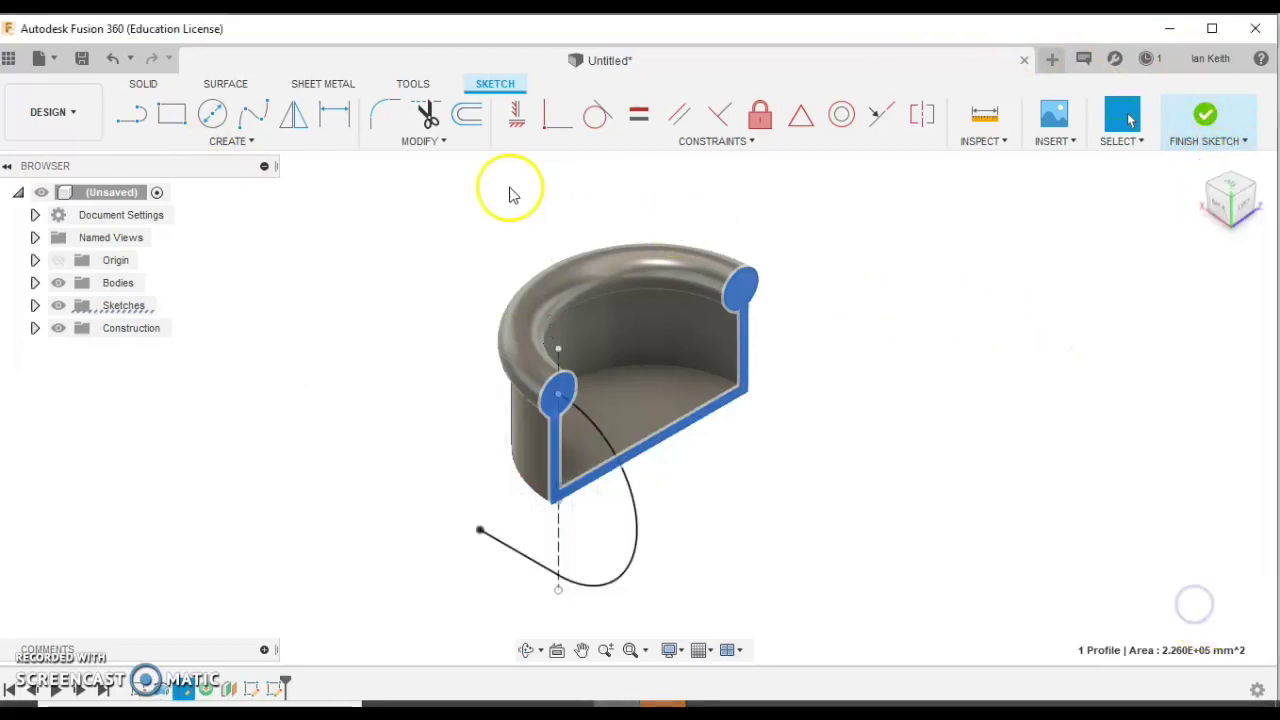
left_click(113, 62)
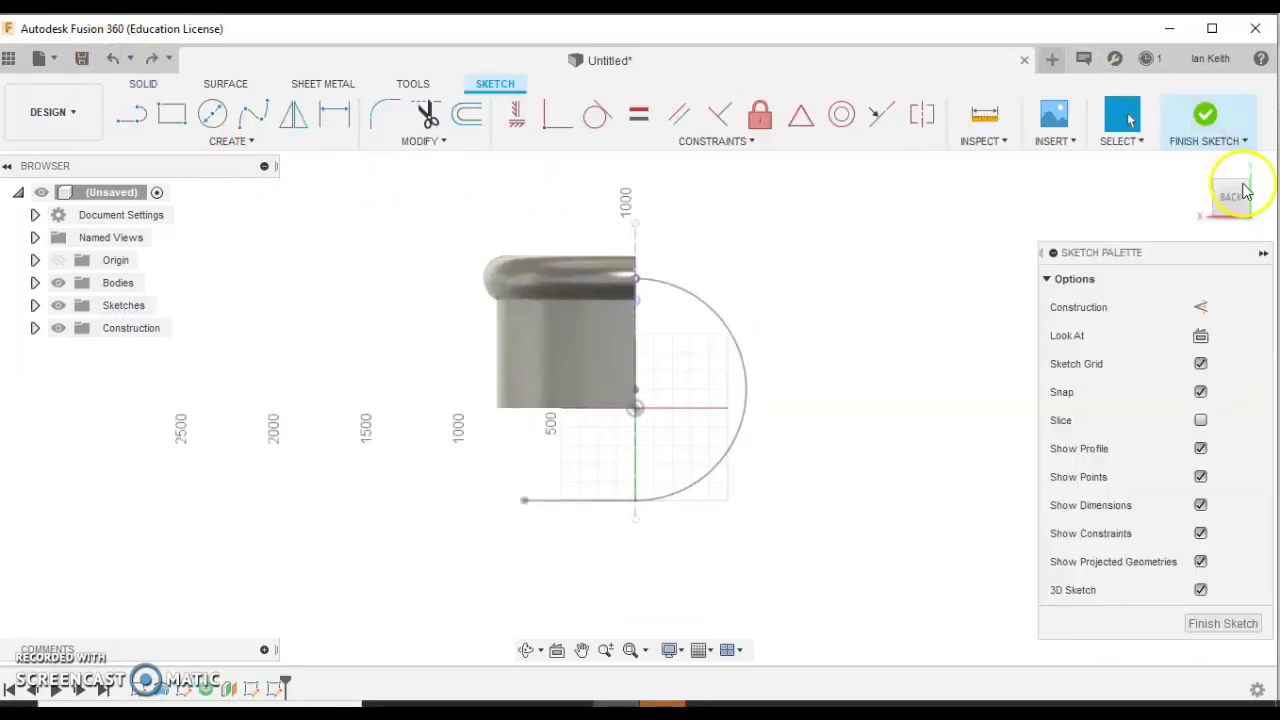
left_click(1245, 185)
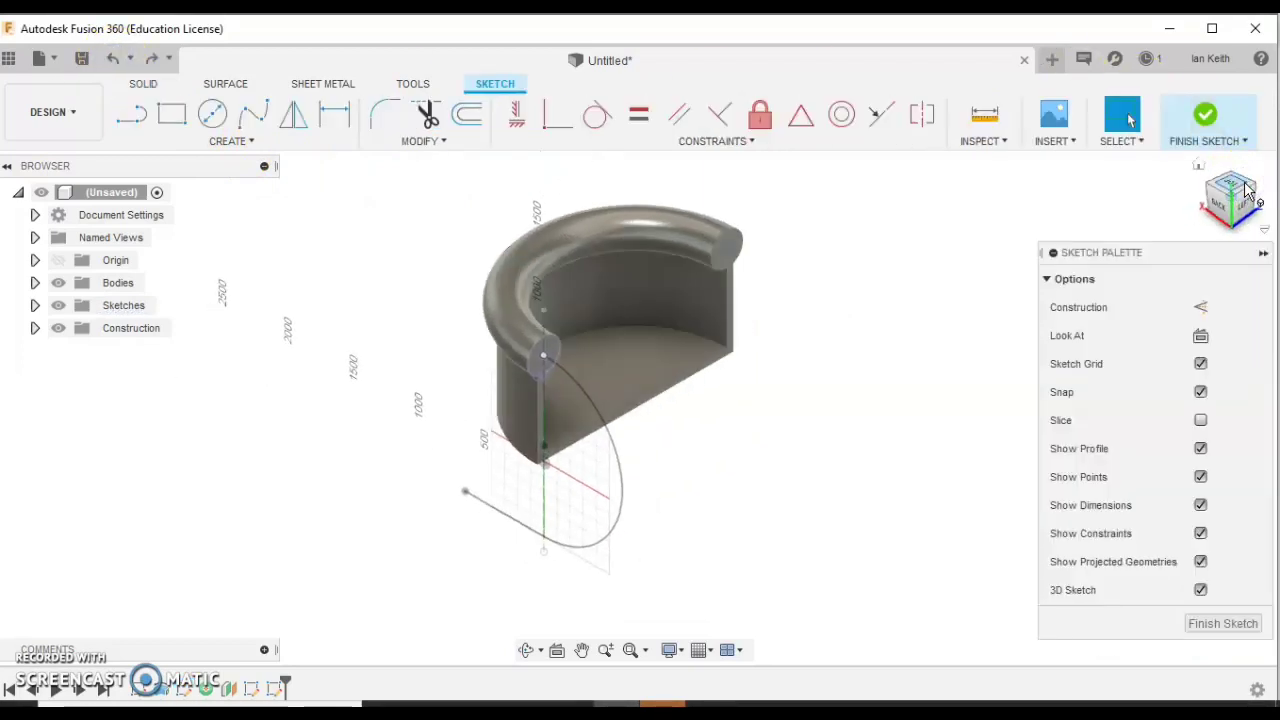
left_click(1210, 118)
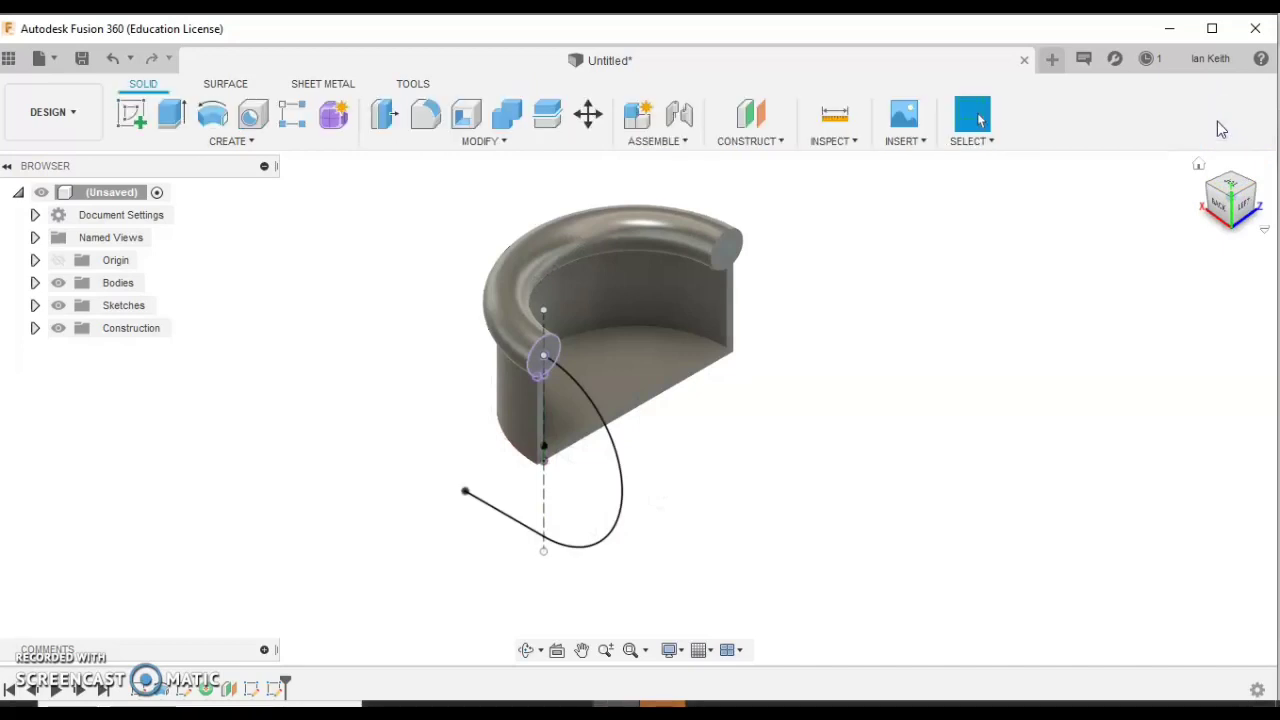
Sketch a circle on the body's flat cut face, from the rim end's center out to the rim's edge.
left_click(535, 362)
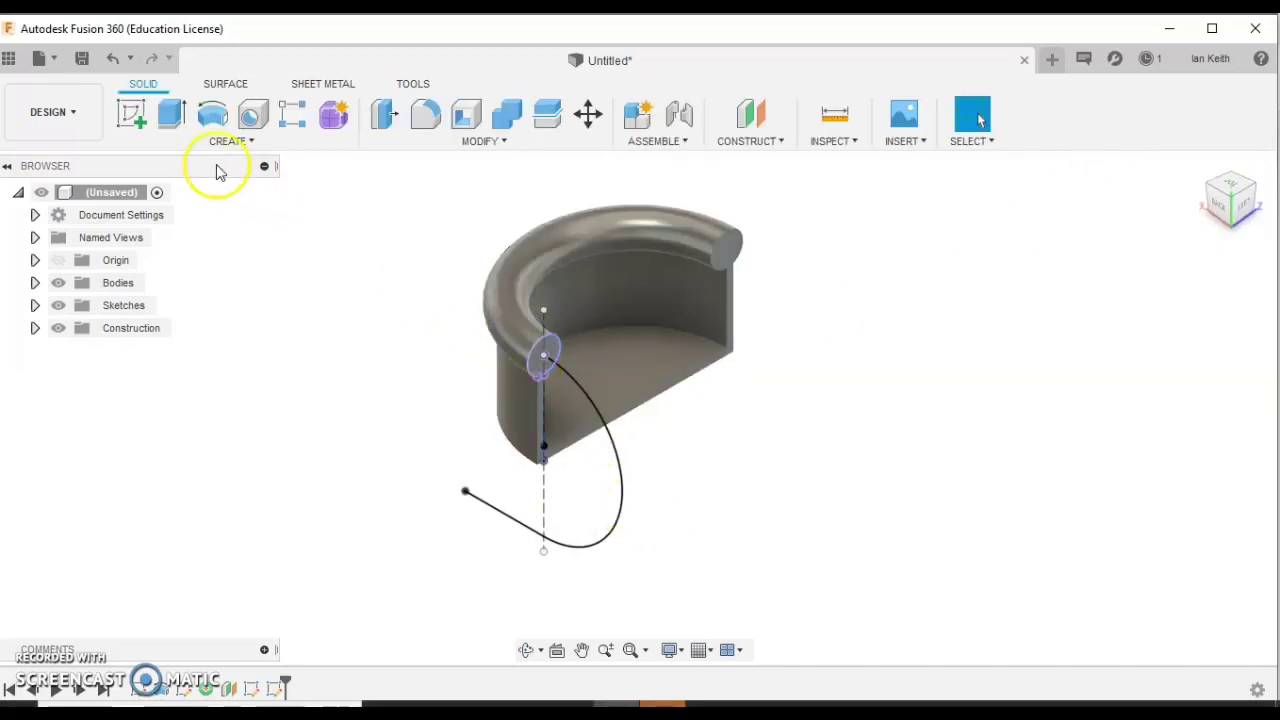
left_click(132, 113)
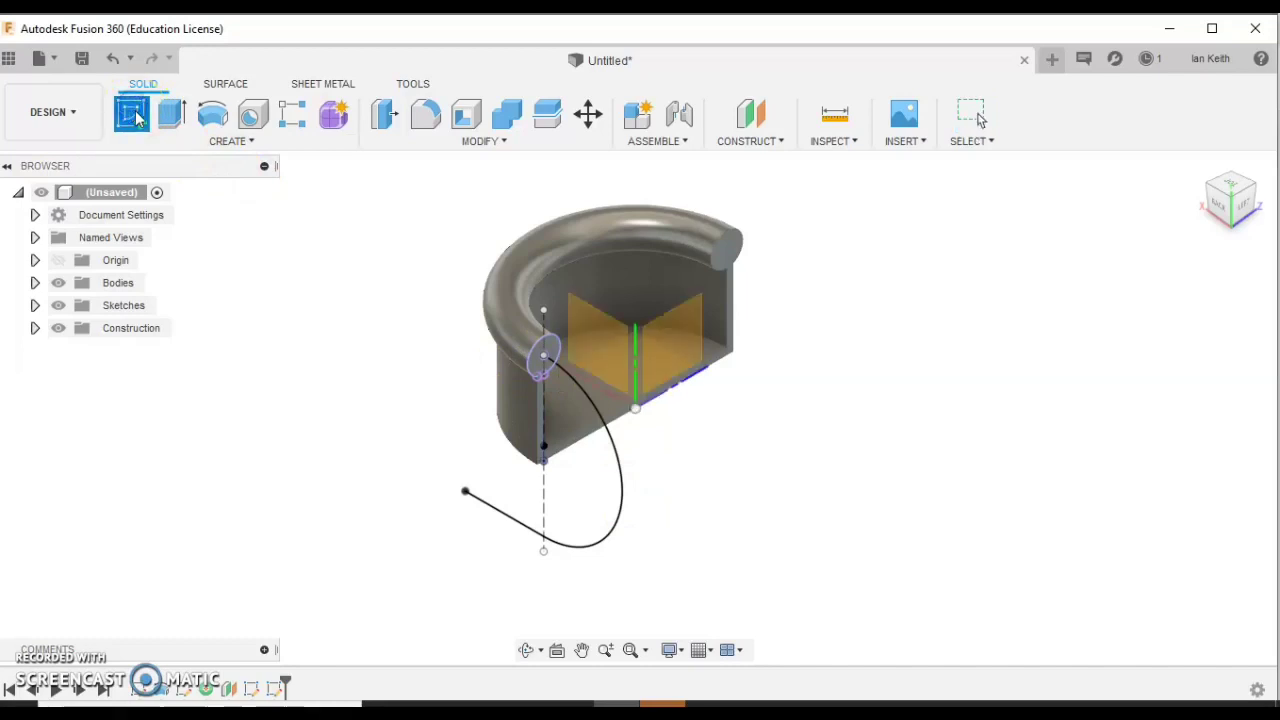
left_click(540, 375)
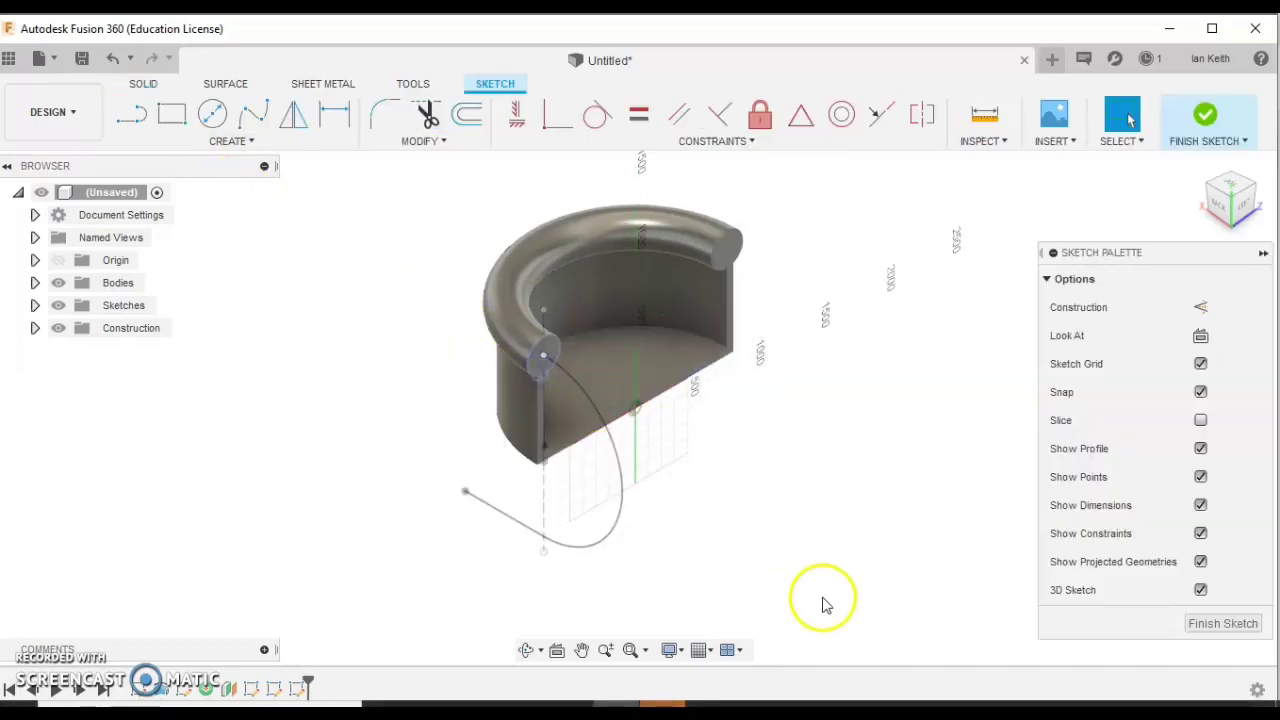
left_click(1200, 335)
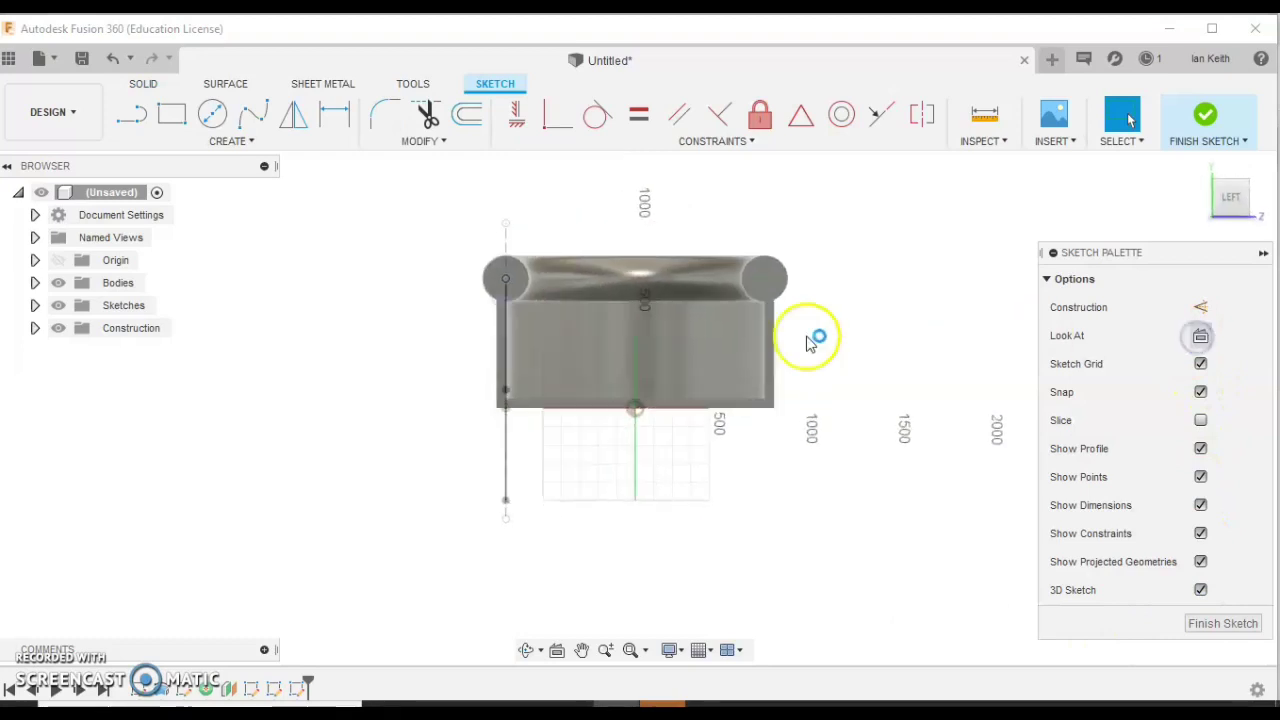
left_click(505, 298)
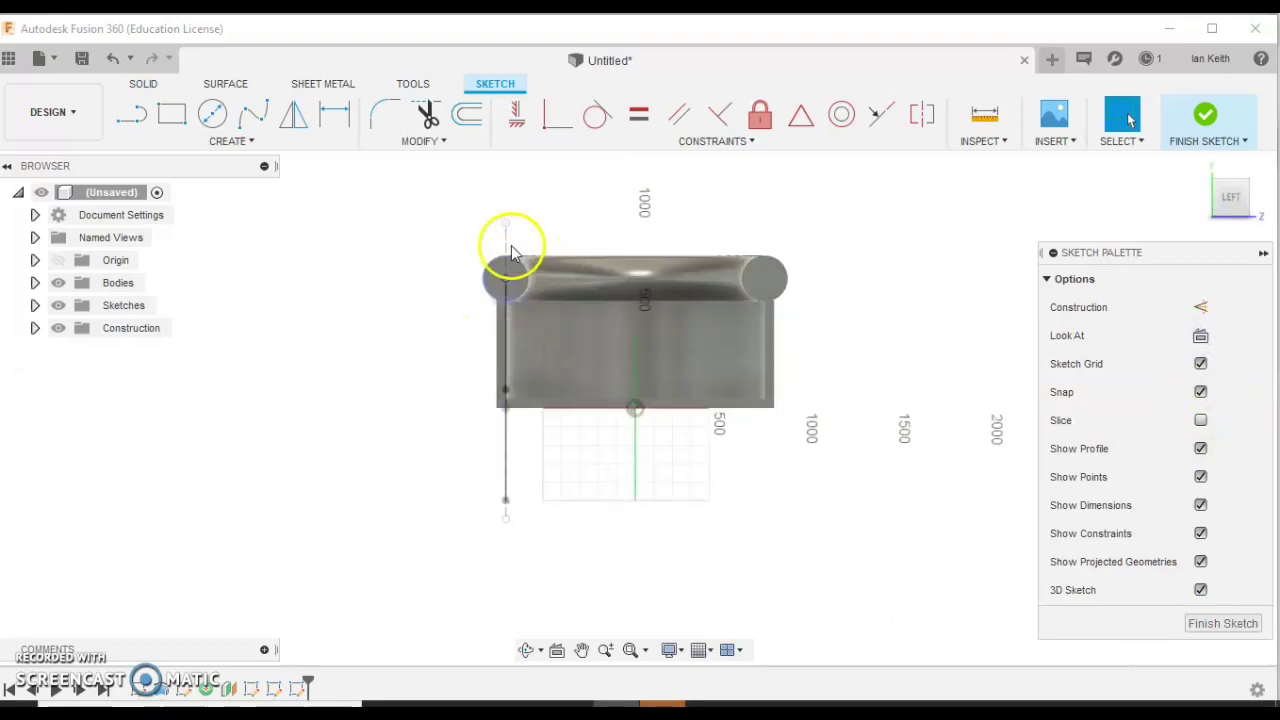
left_click_drag(511, 245, 509, 288)
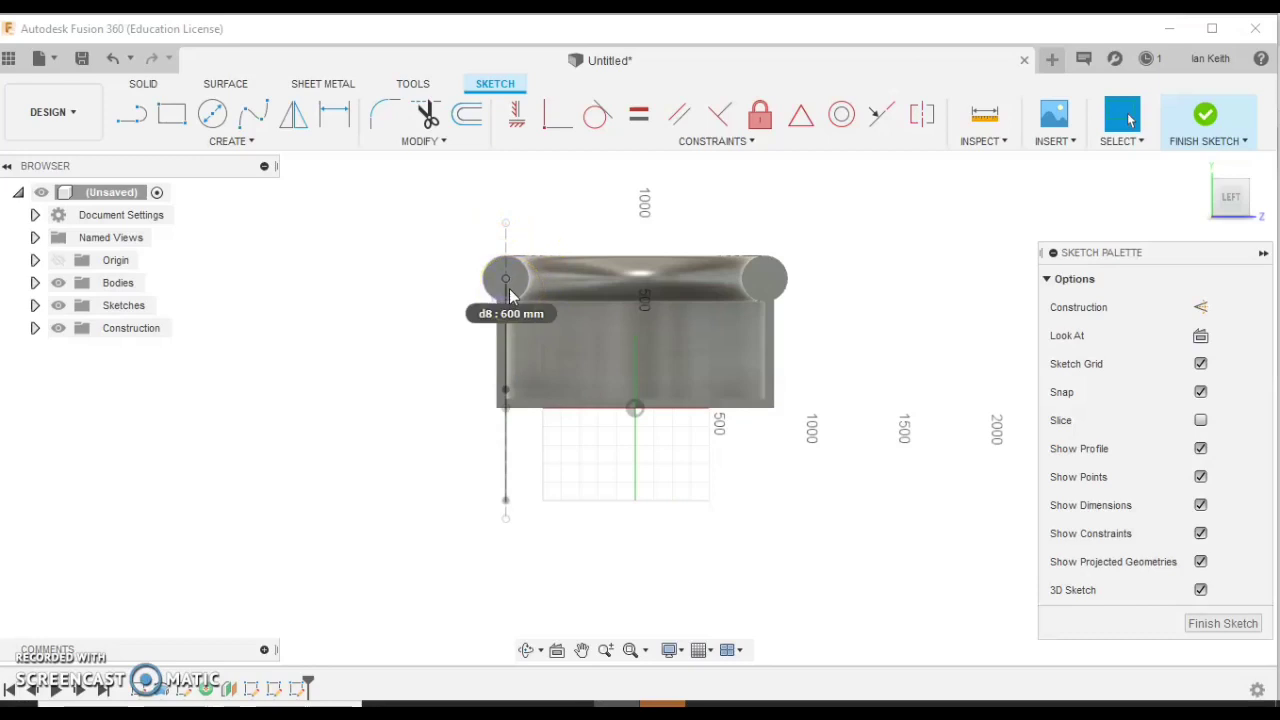
left_click(218, 145)
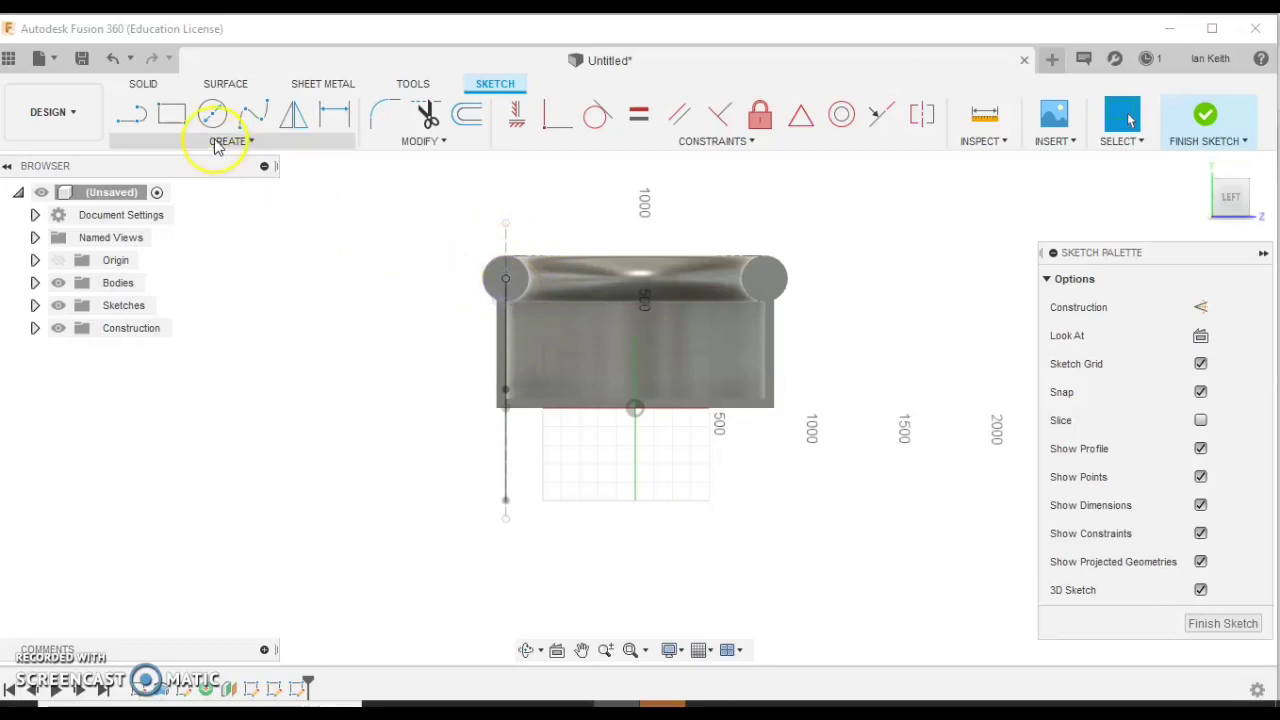
left_click(507, 282)
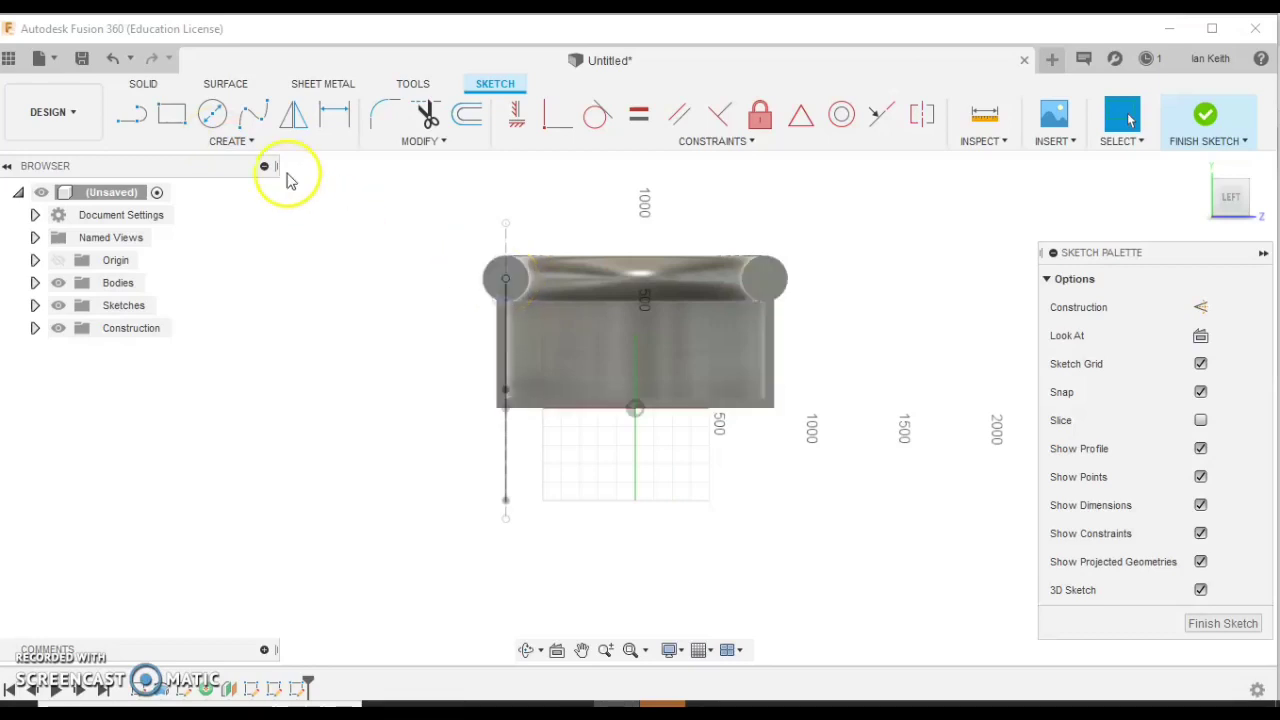
left_click(212, 113)
left_click(507, 282)
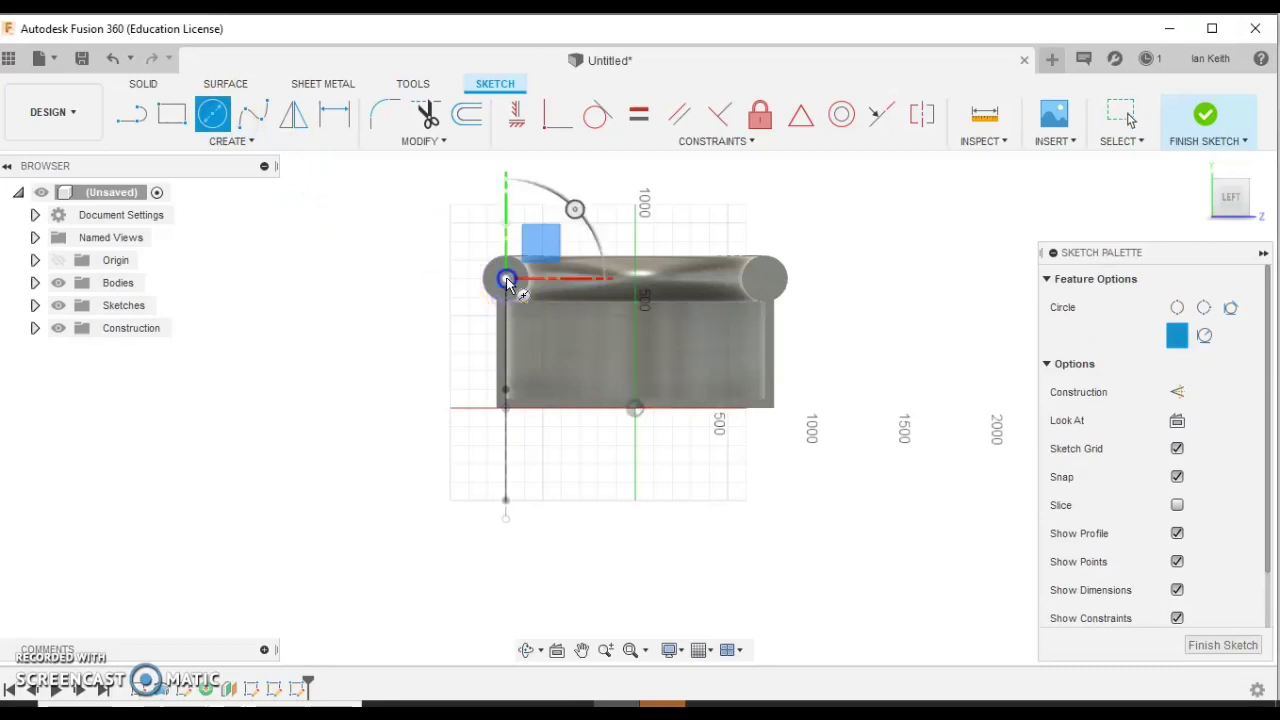
left_click(527, 297)
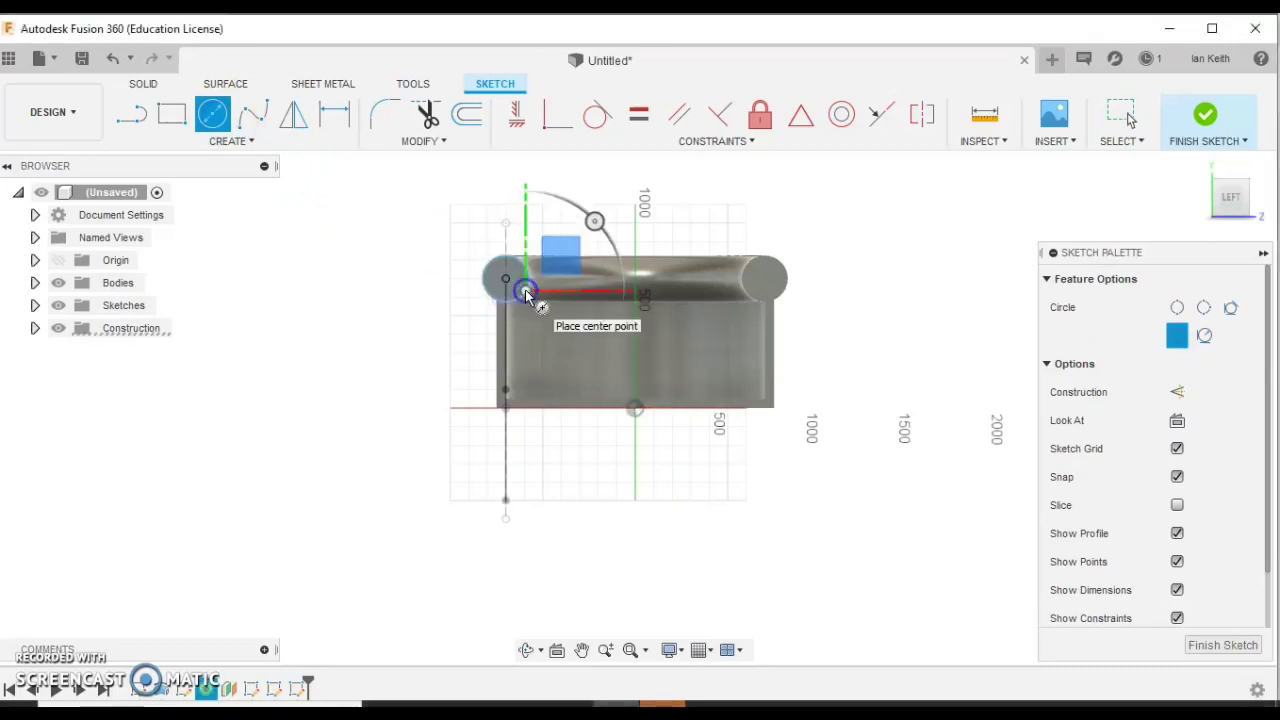
left_click(1222, 647)
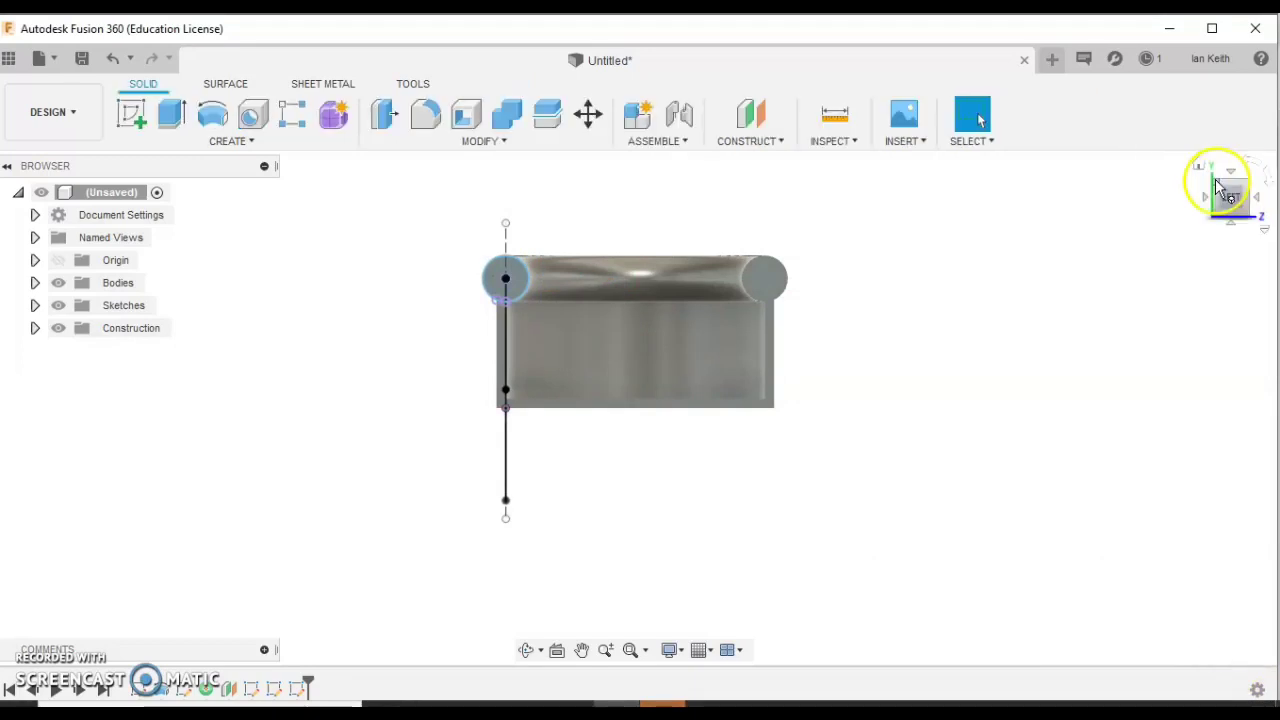
Start a Sweep and pick only the sketched circle at the rim end as its profile, excluding the body's cut face.
left_click(1218, 185)
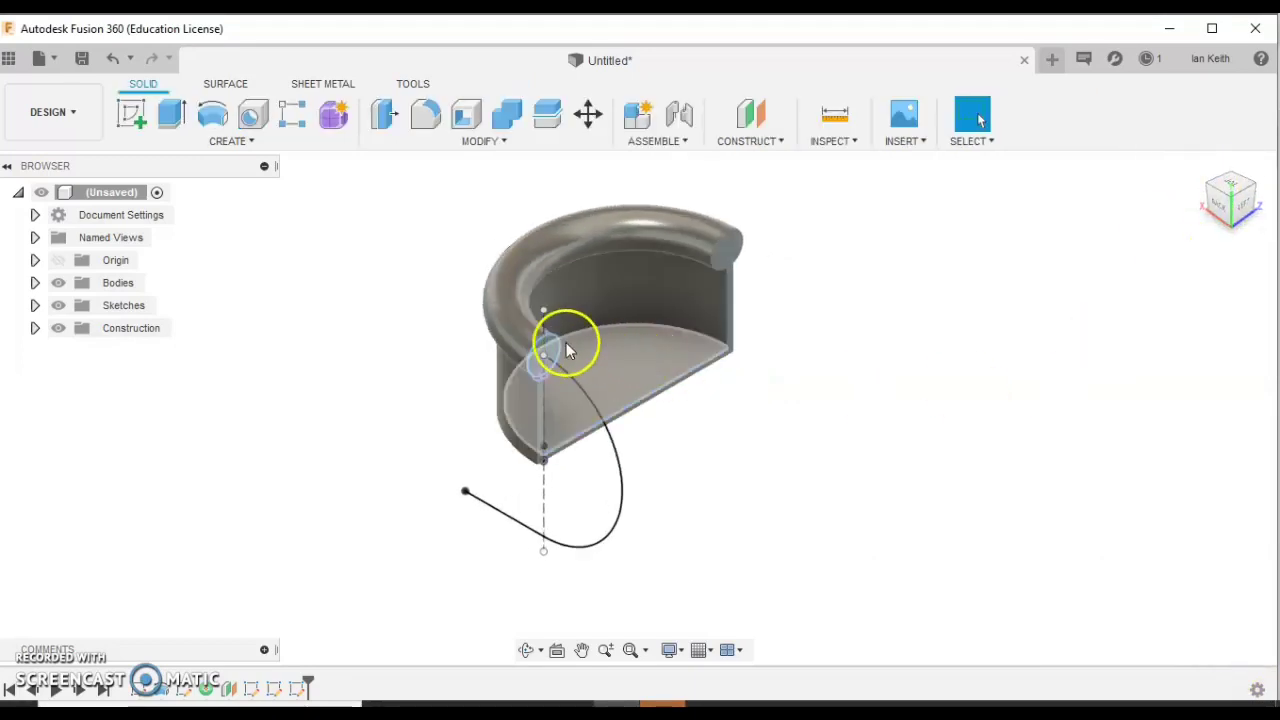
left_click(543, 351)
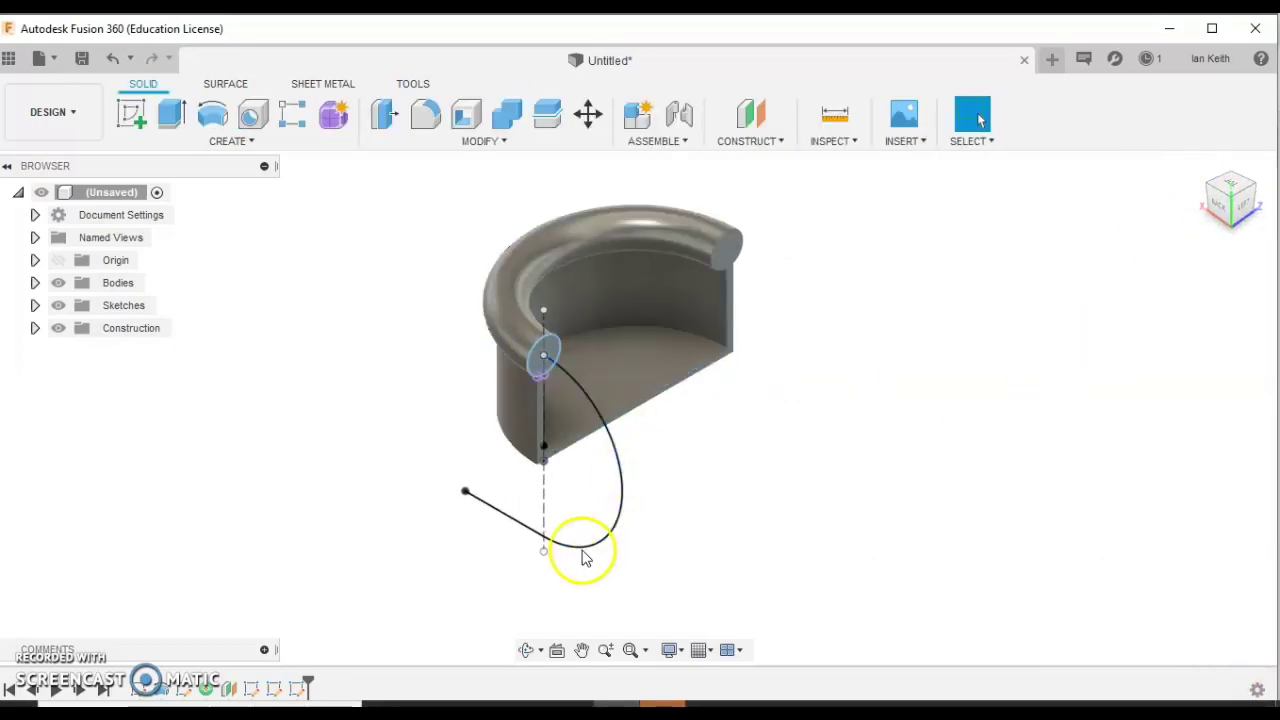
left_click(223, 143)
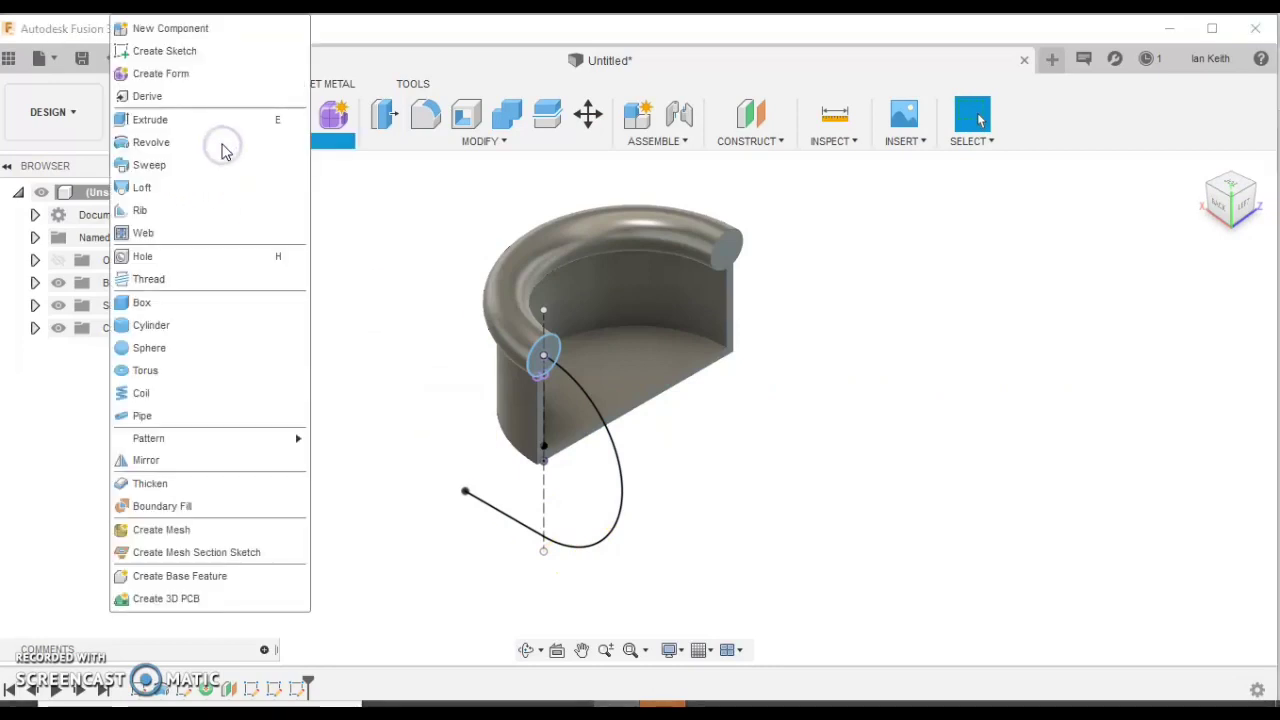
left_click(186, 165)
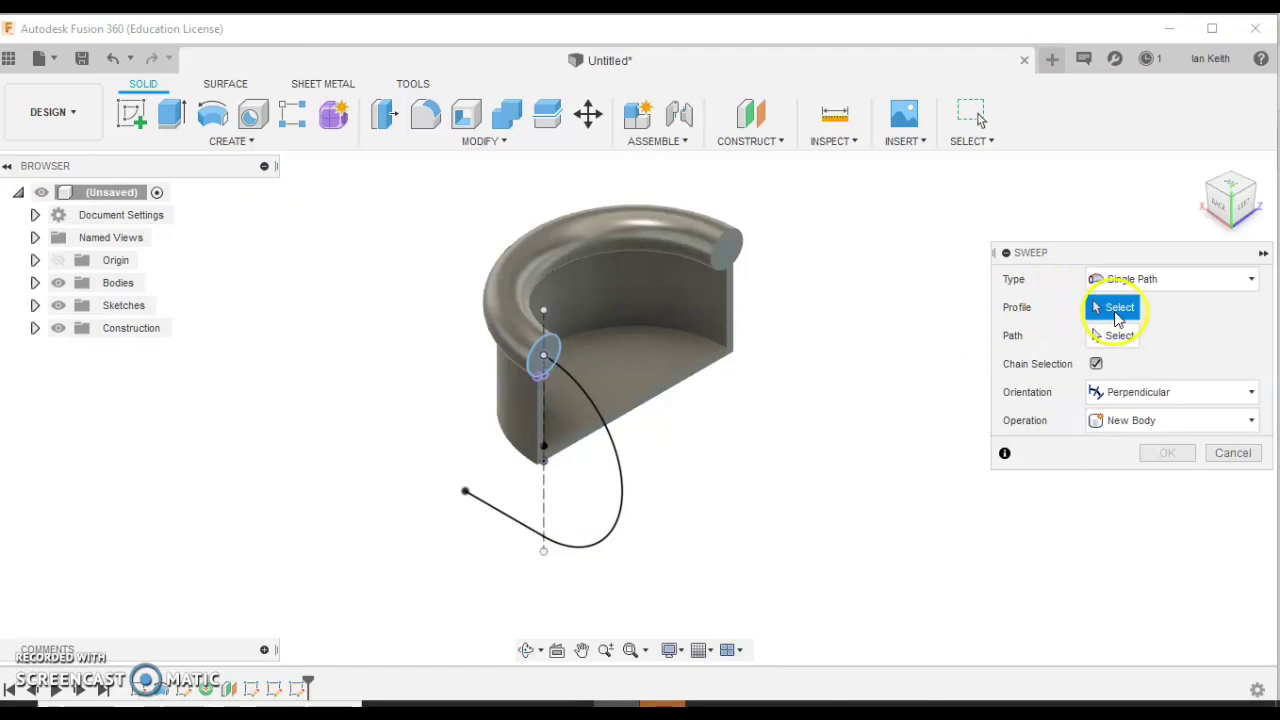
left_click(541, 359)
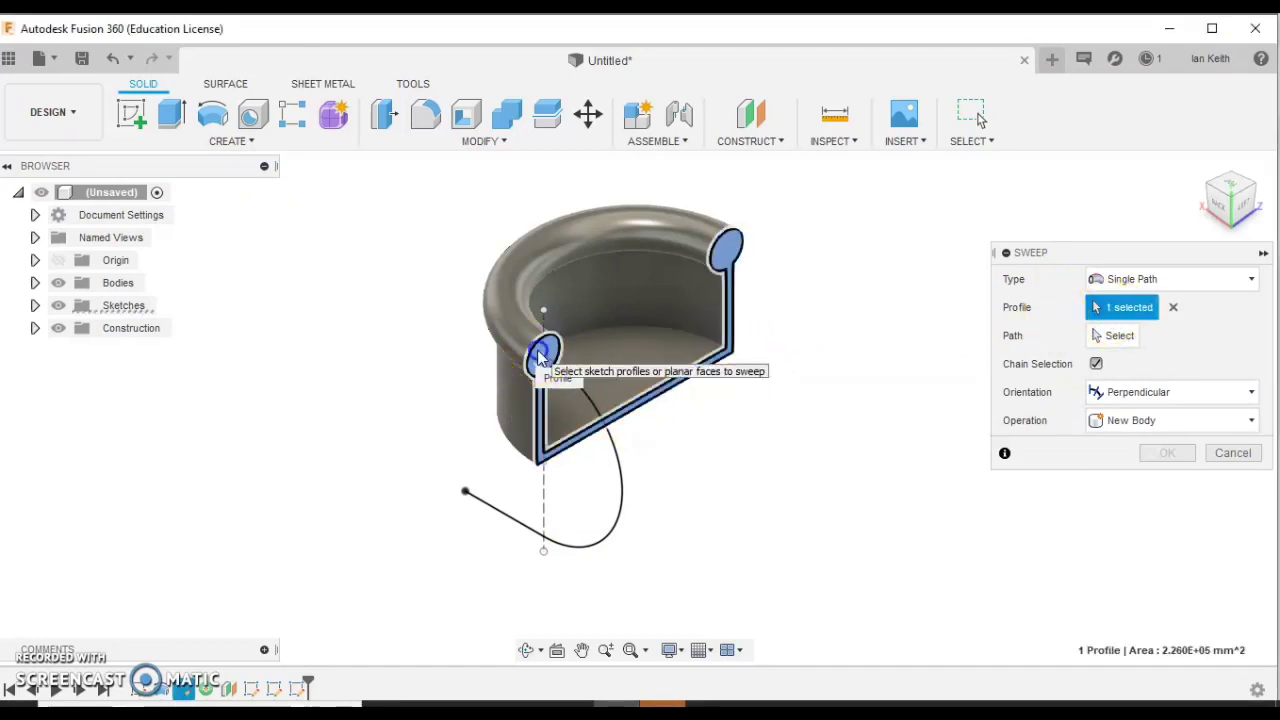
left_click(543, 357)
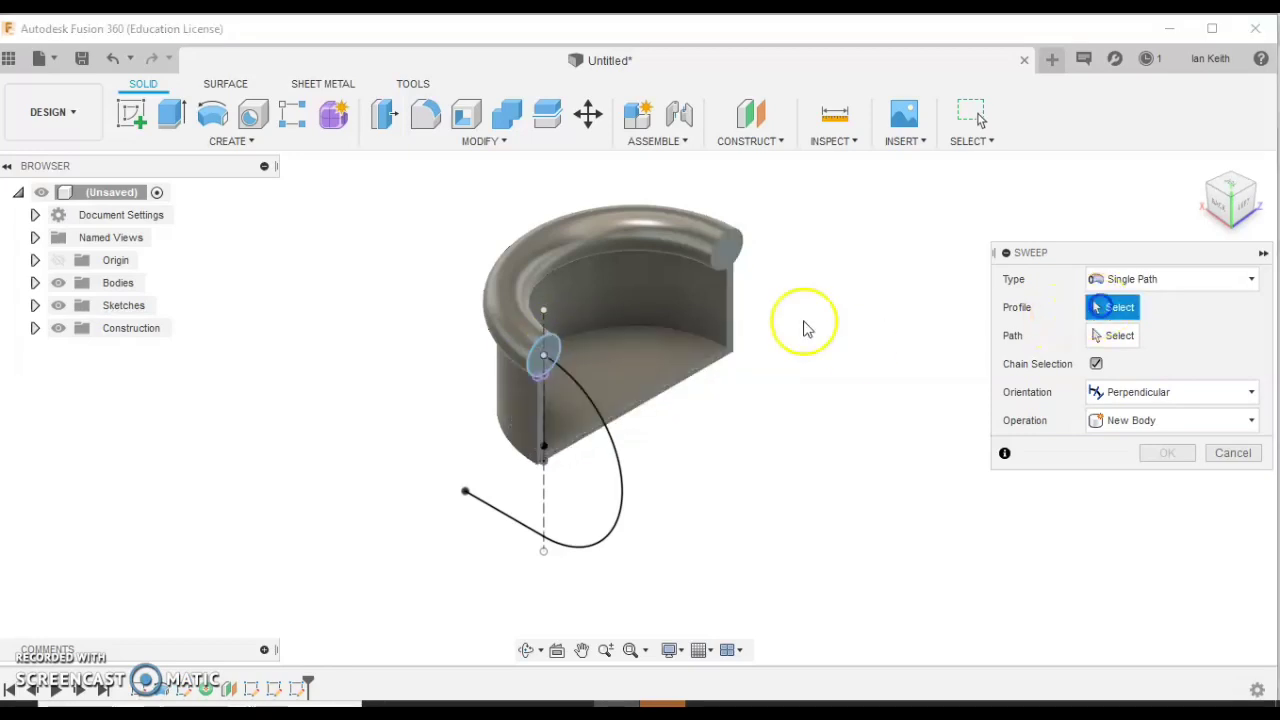
scroll(545, 358, "up", 4)
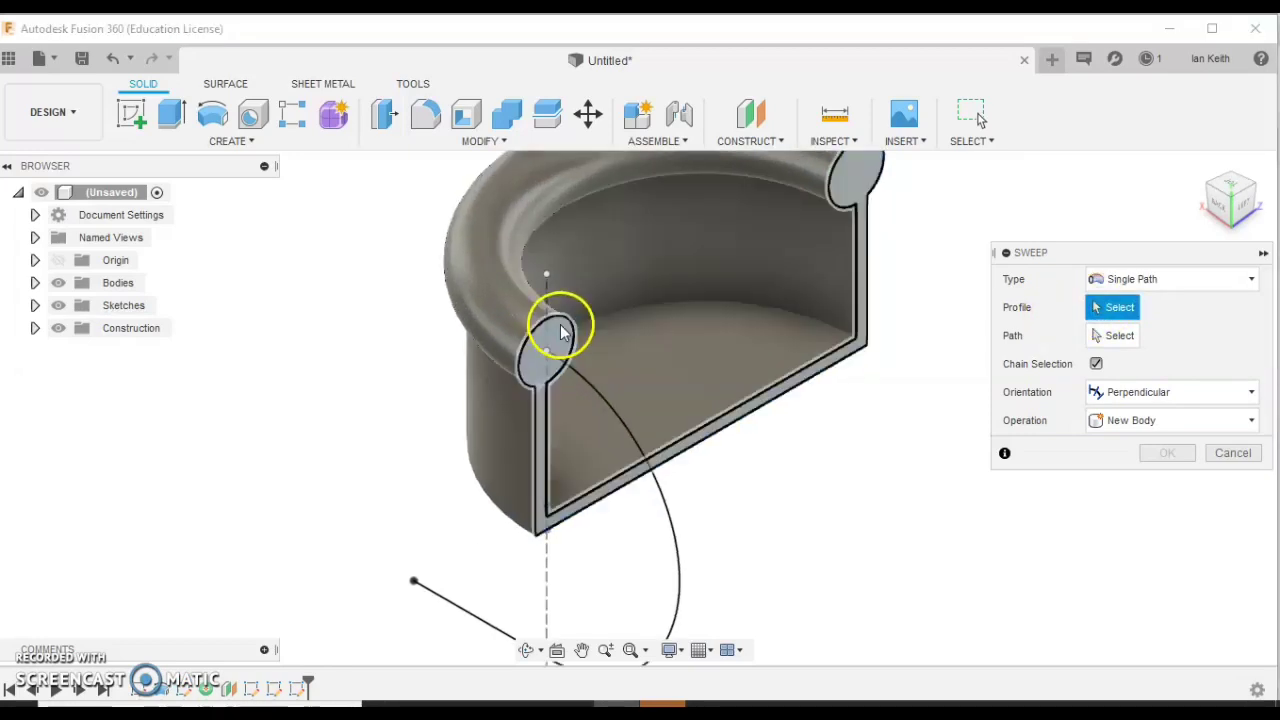
left_click(560, 332)
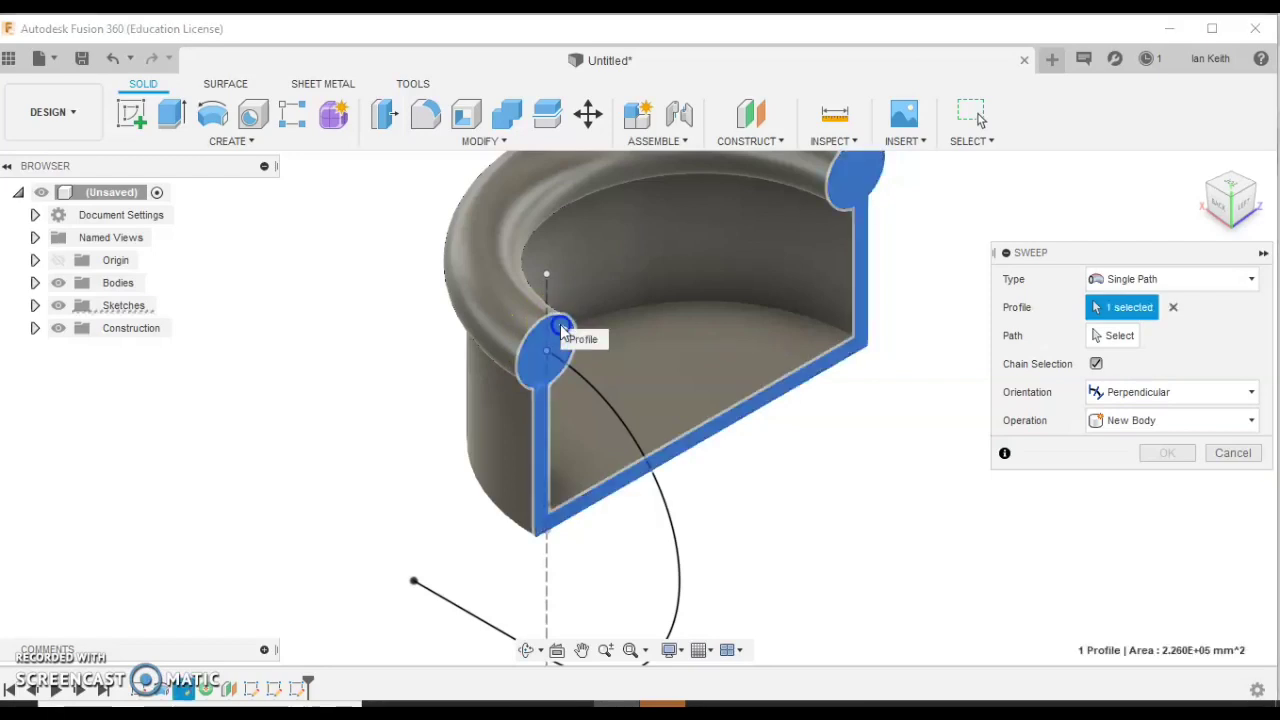
left_click(543, 340)
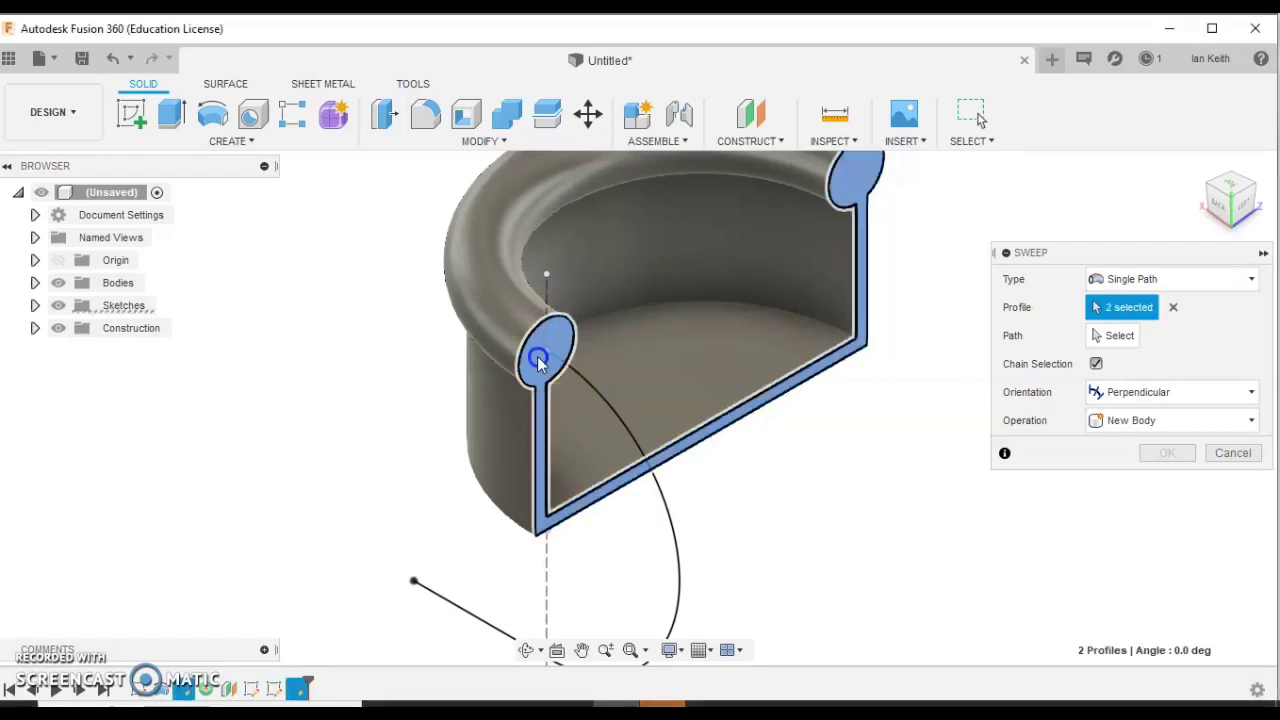
left_click(557, 383)
Sweep the circle along the semicircle-and-line path with Distance 1.00 and Perpendicular orientation, using the Join operation.
left_click(1115, 336)
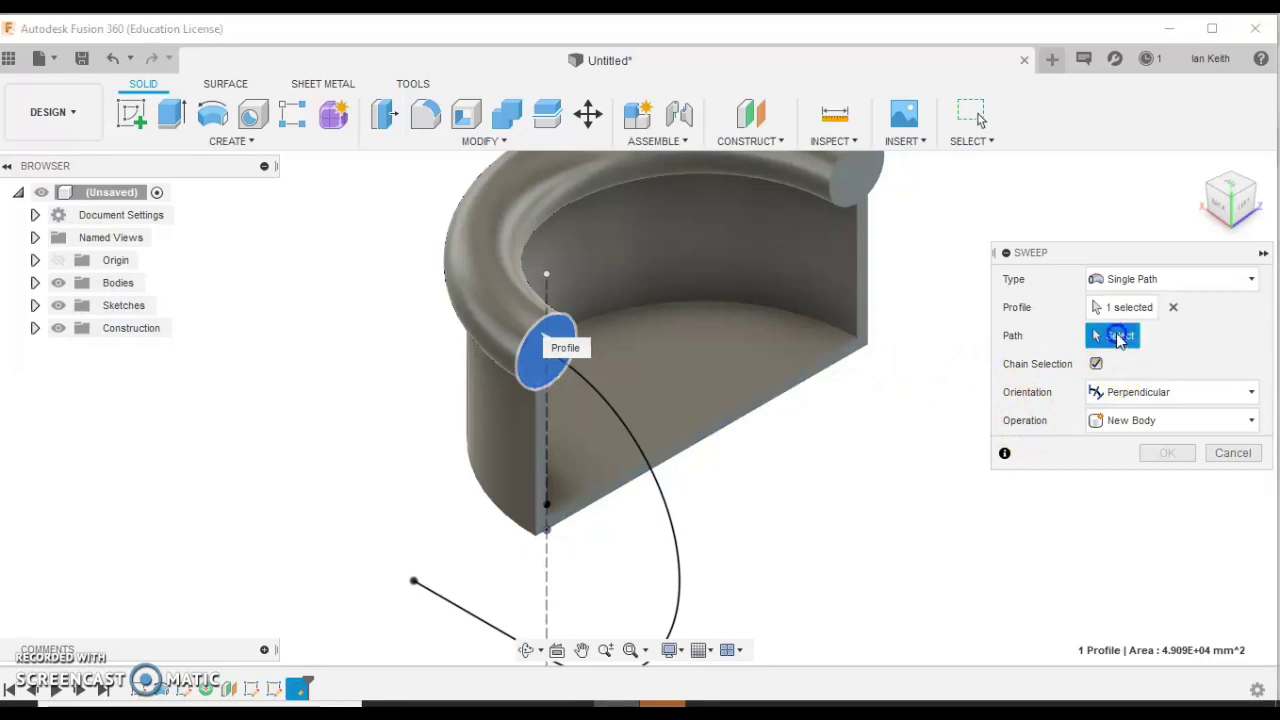
left_click(670, 515)
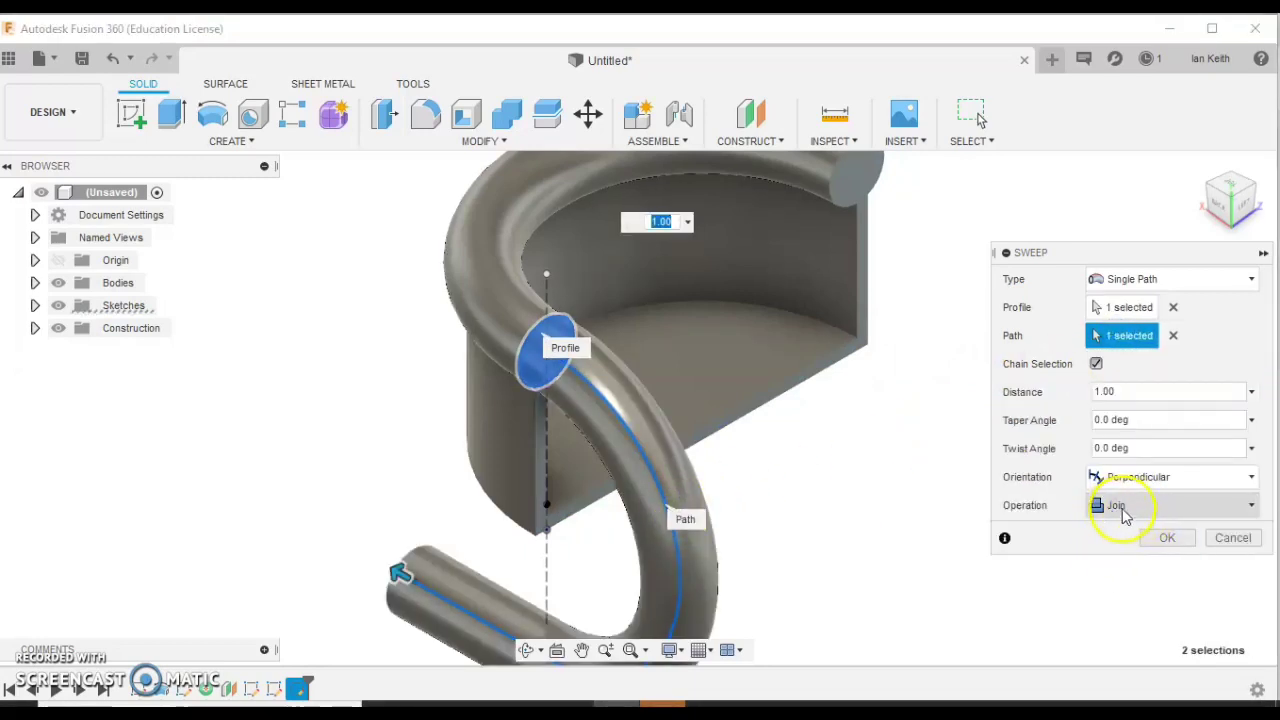
left_click(1167, 538)
scroll(877, 563, "down", 3)
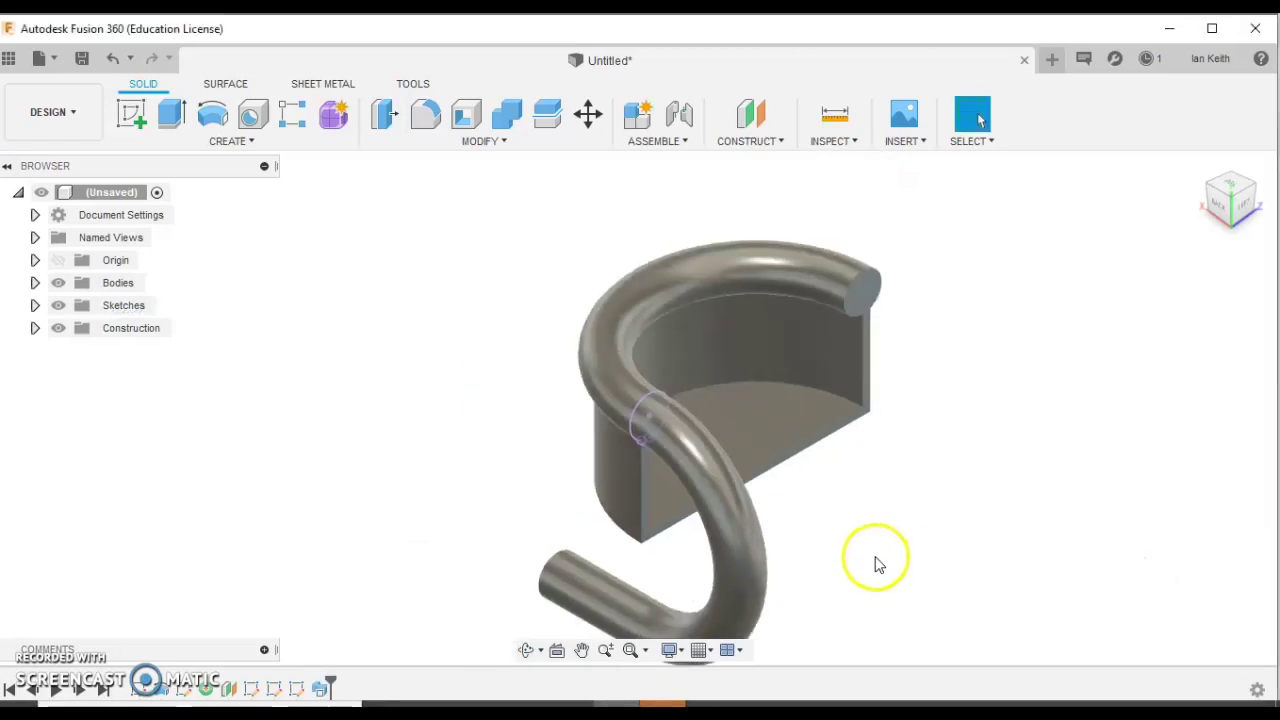
left_click(630, 650)
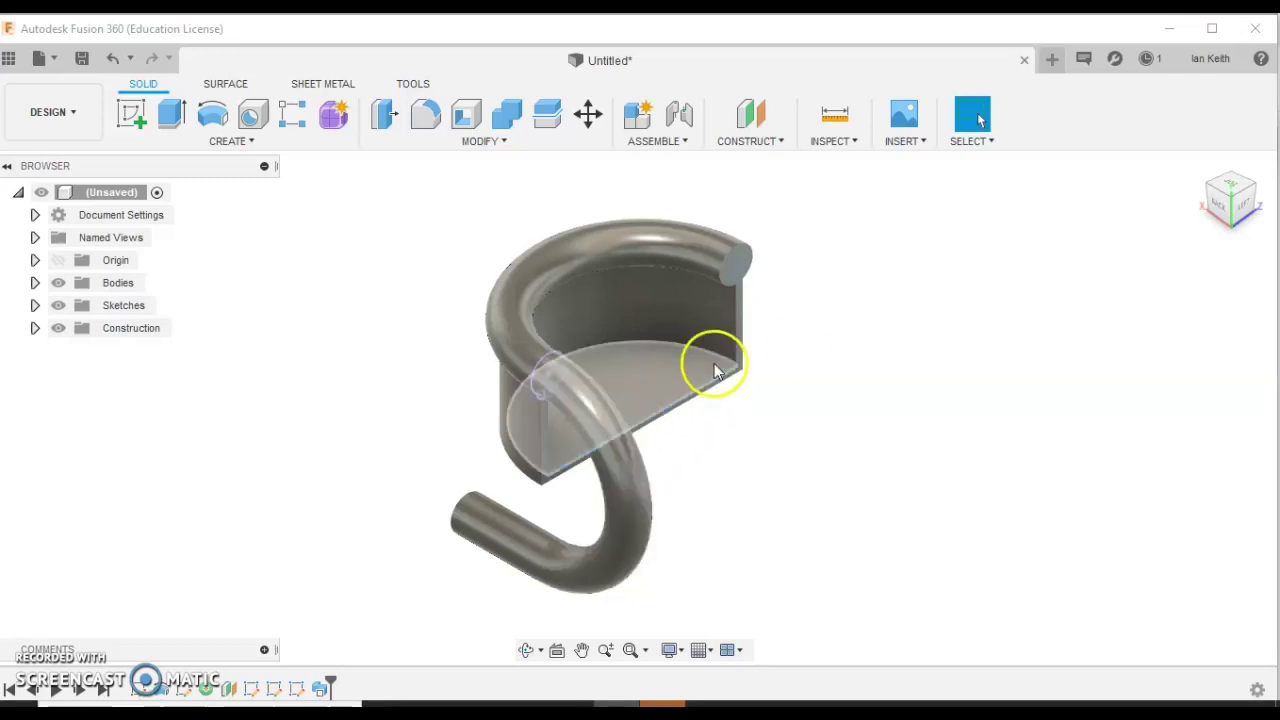
Mirror the tube's curved and straight faces across the vertical origin plane midway between the two rim ends, using pattern type Faces.
left_click(240, 143)
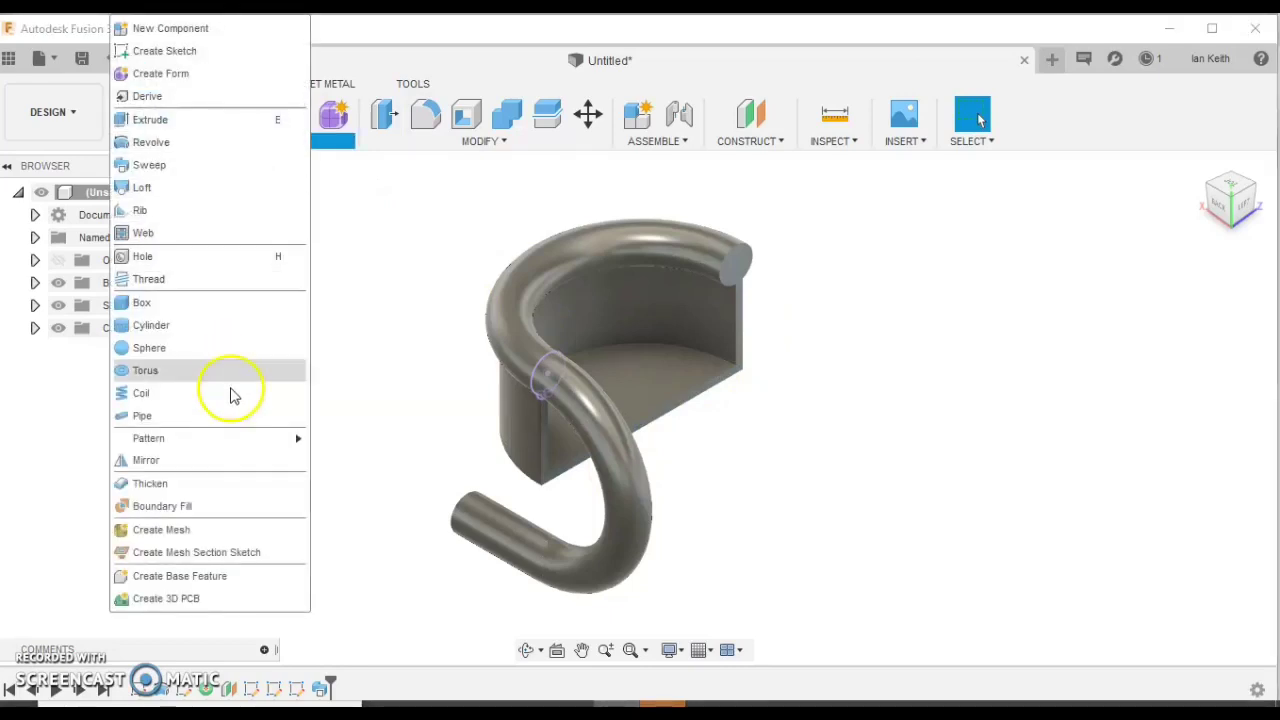
left_click(146, 461)
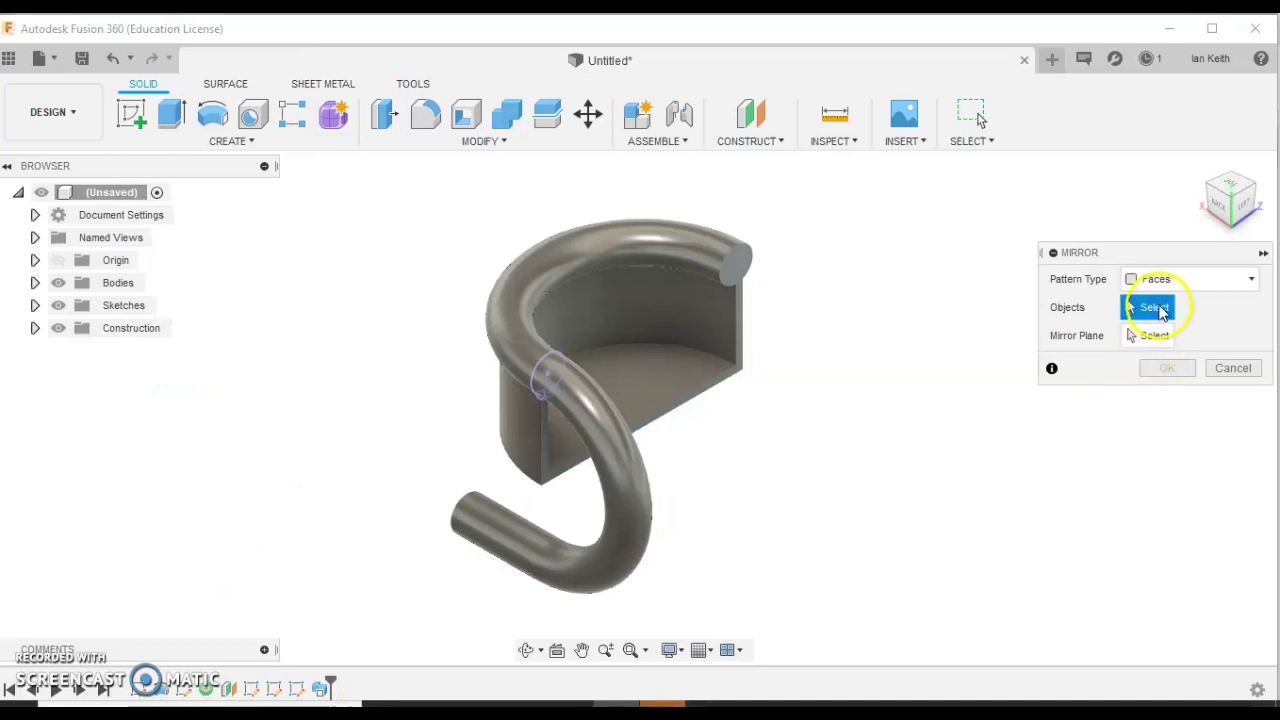
left_click(631, 491)
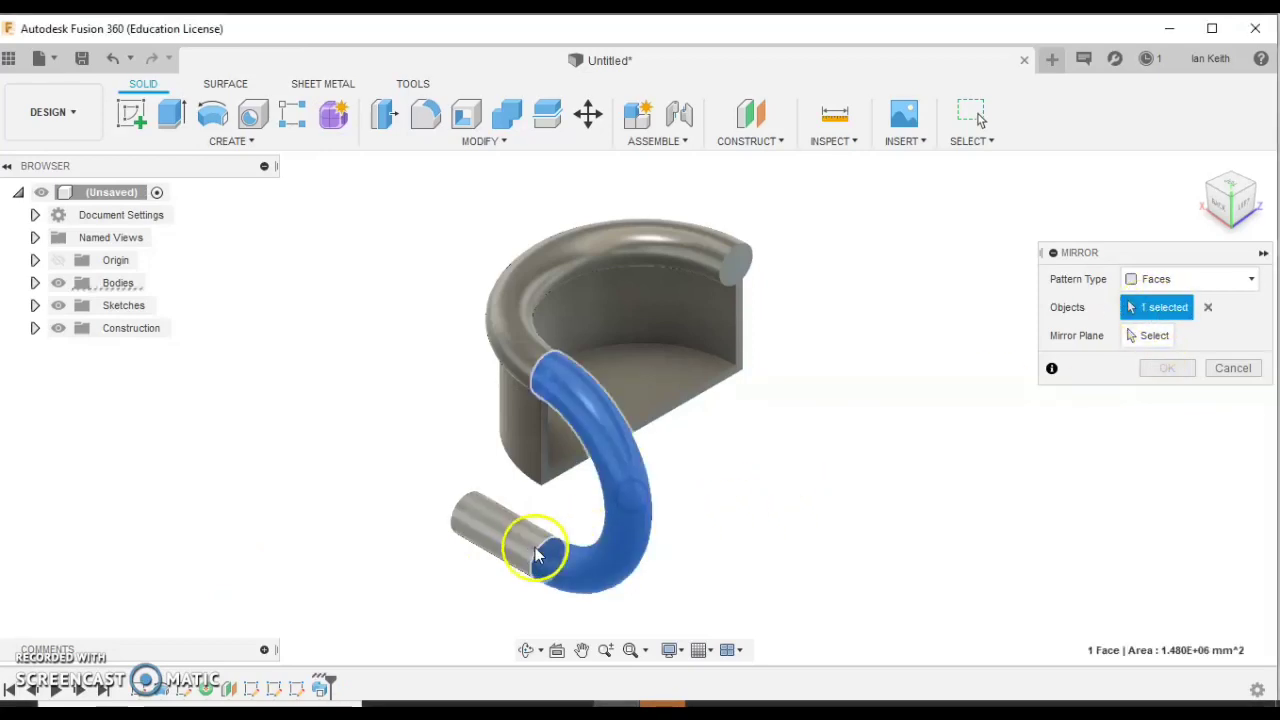
left_click(513, 550)
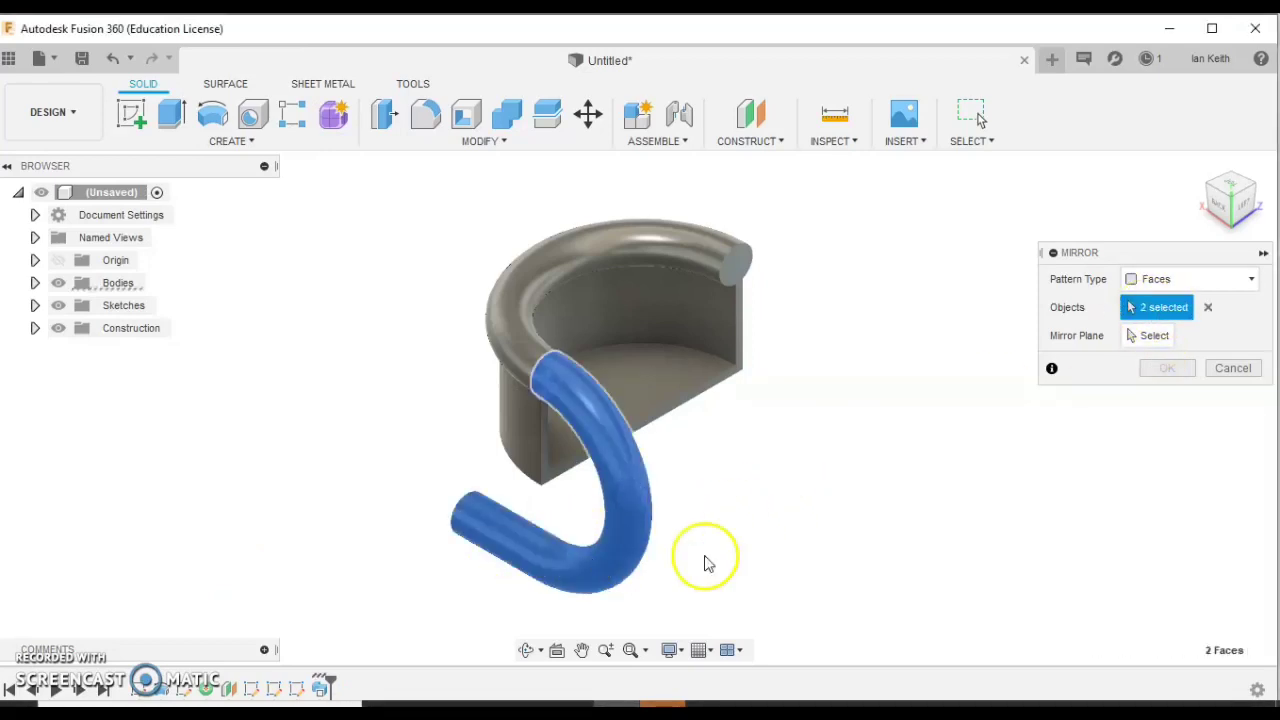
left_click(1156, 340)
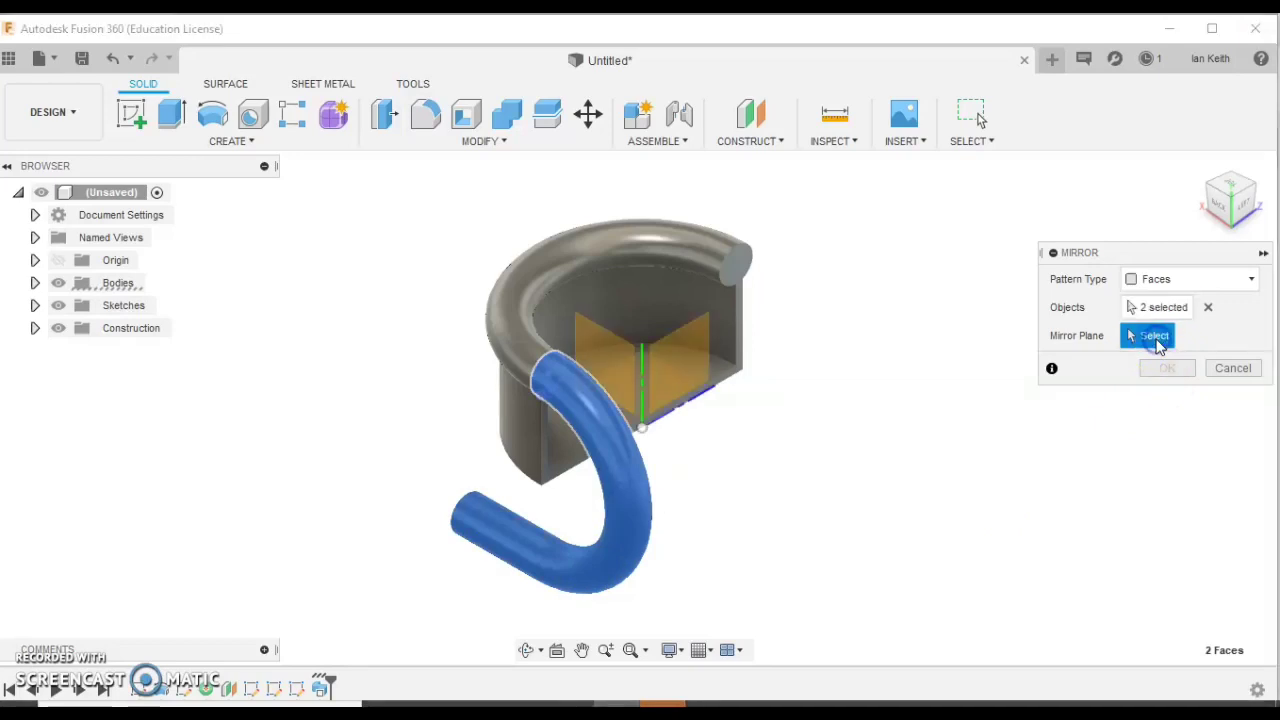
left_click(627, 362)
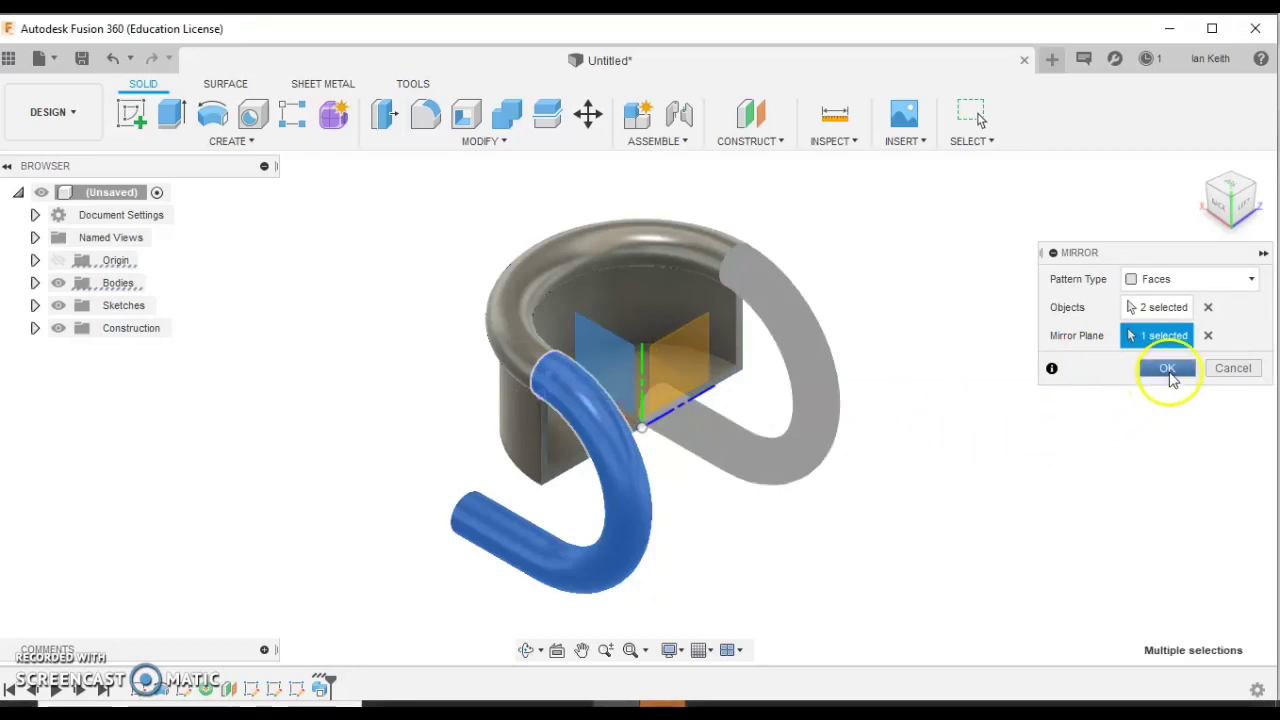
left_click(1167, 368)
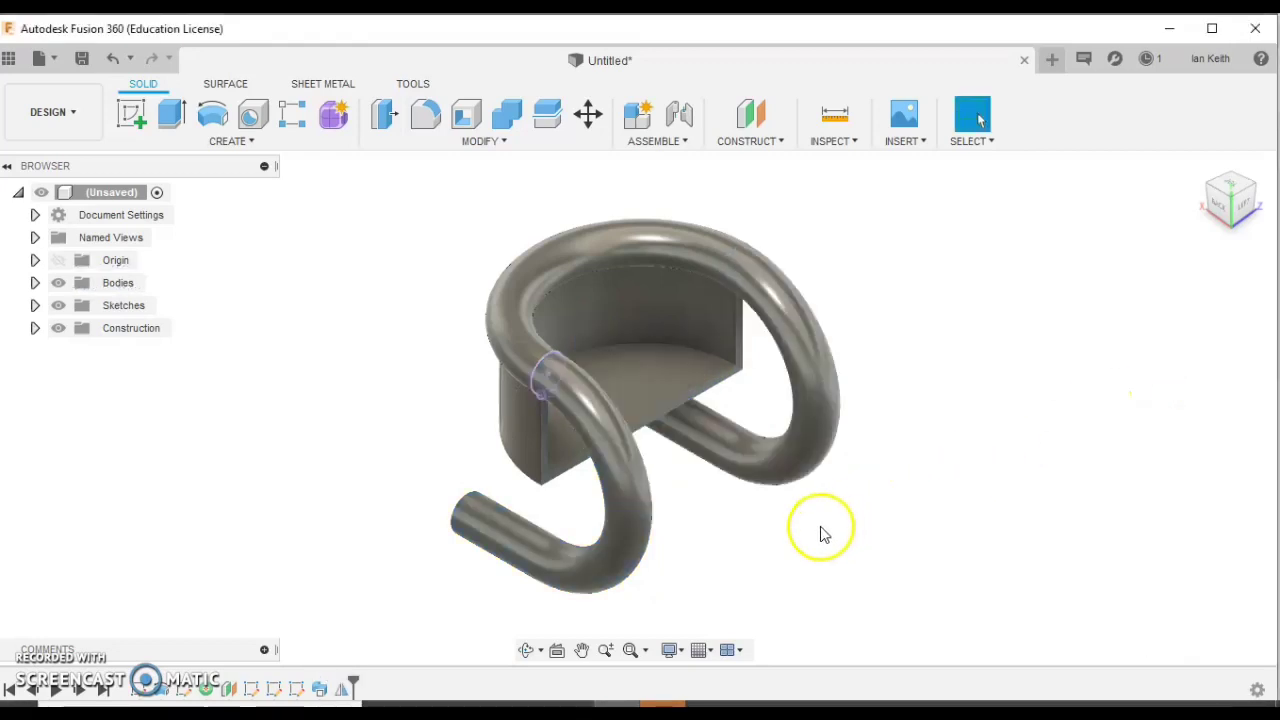
Start a sketch on the body's flat cut face, view it straight on, and enable Slice.
mouse_move(794, 534)
middle_mouse_down("shift")
mouse_move(771, 457)
mouse_move(674, 503)
mouse_move(609, 503)
mouse_move(771, 491)
mouse_move(809, 506)
mouse_move(783, 531)
middle_mouse_up("shift")
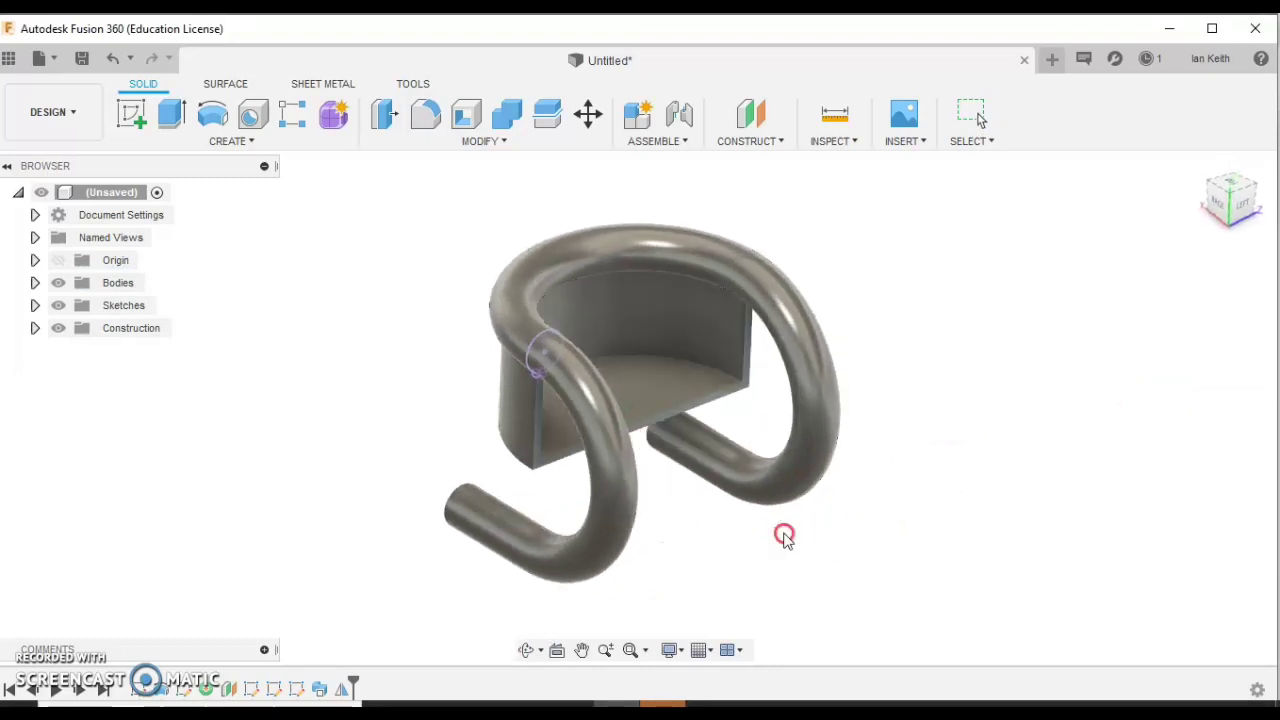
left_click(640, 394)
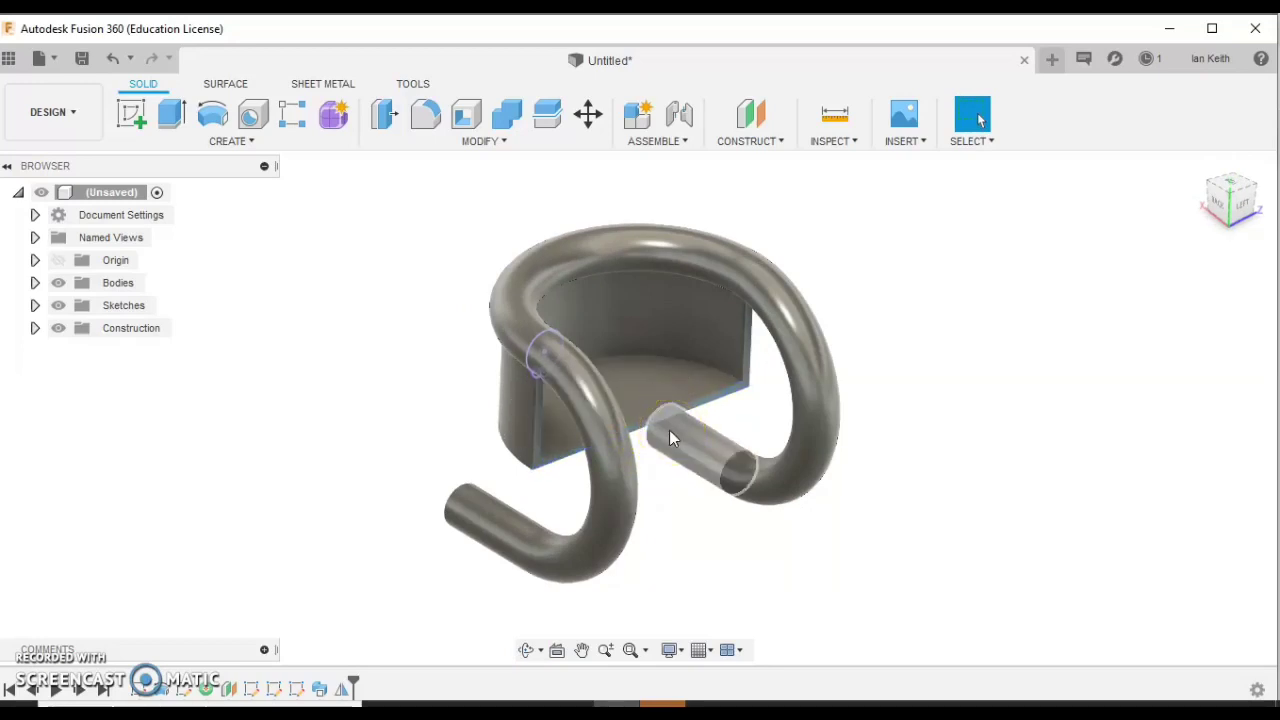
left_click(123, 120)
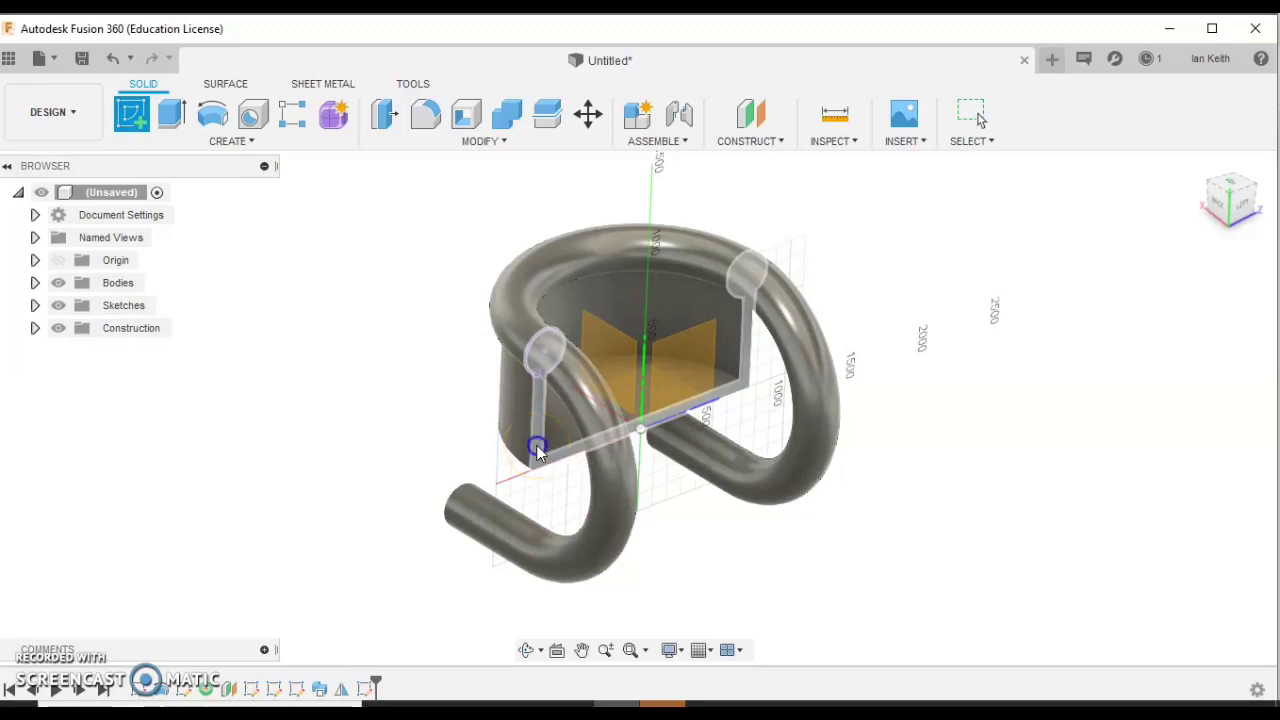
left_click(537, 452)
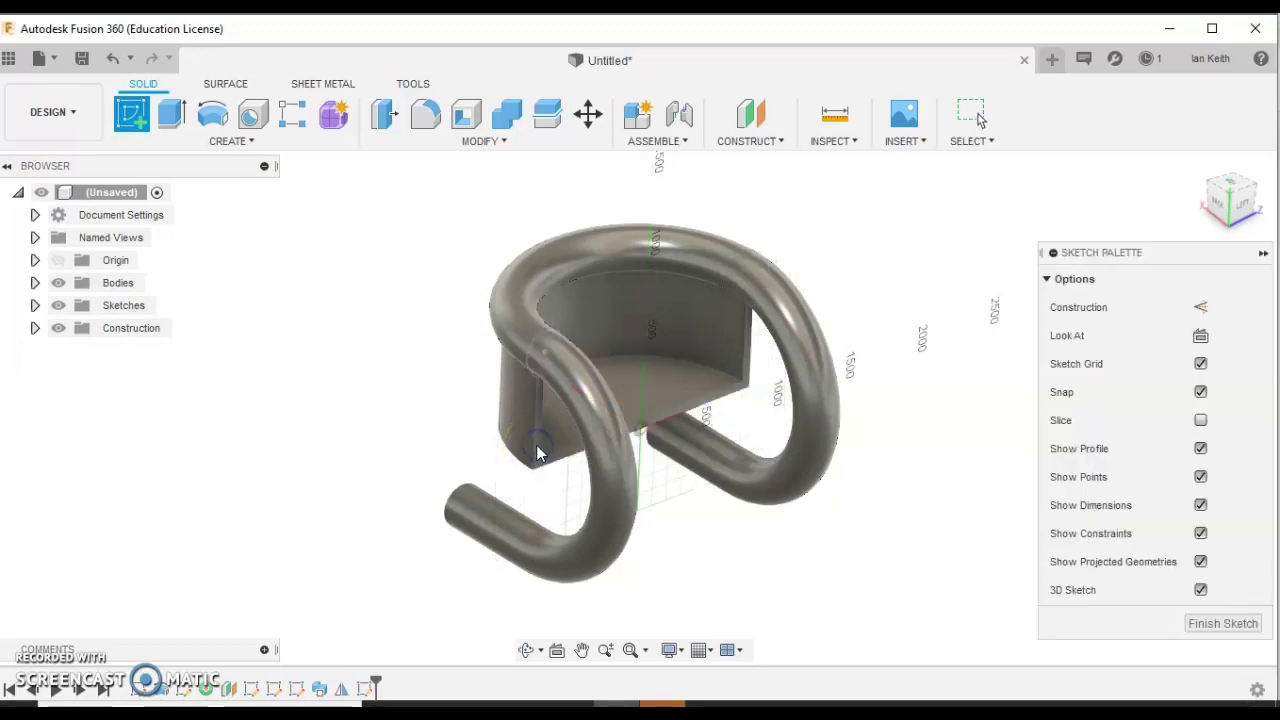
left_click(1200, 335)
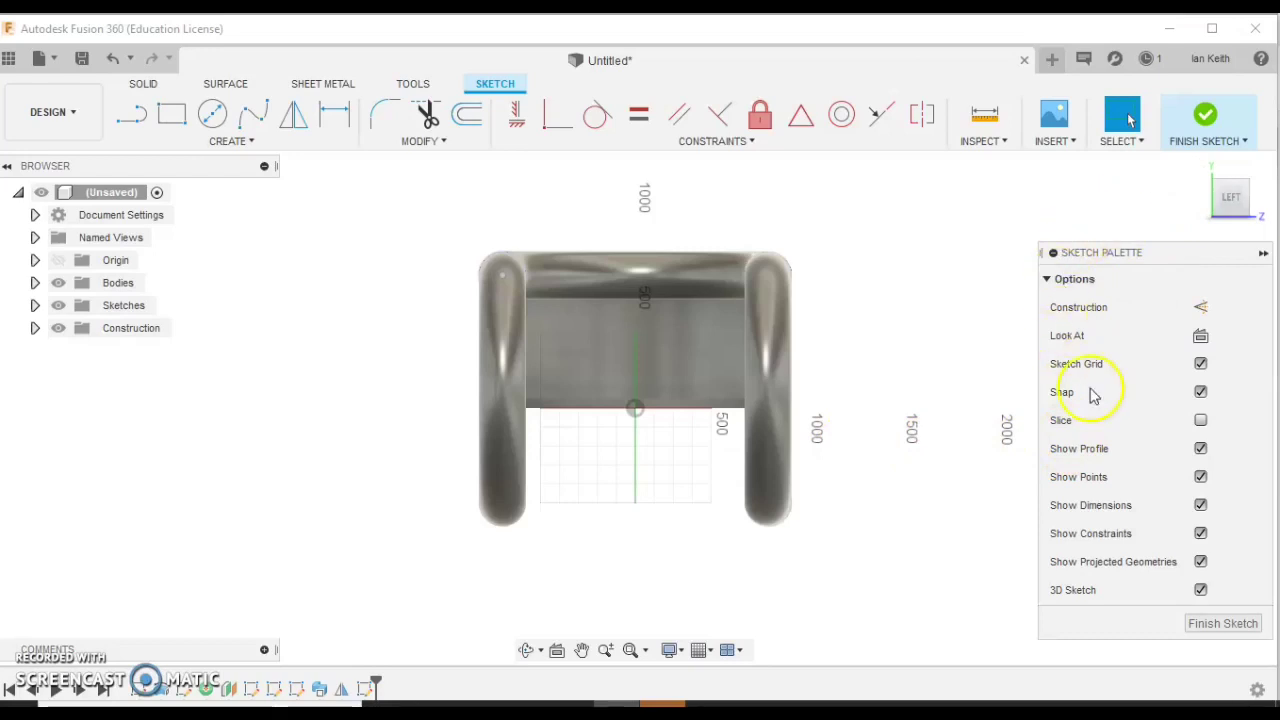
left_click(1201, 421)
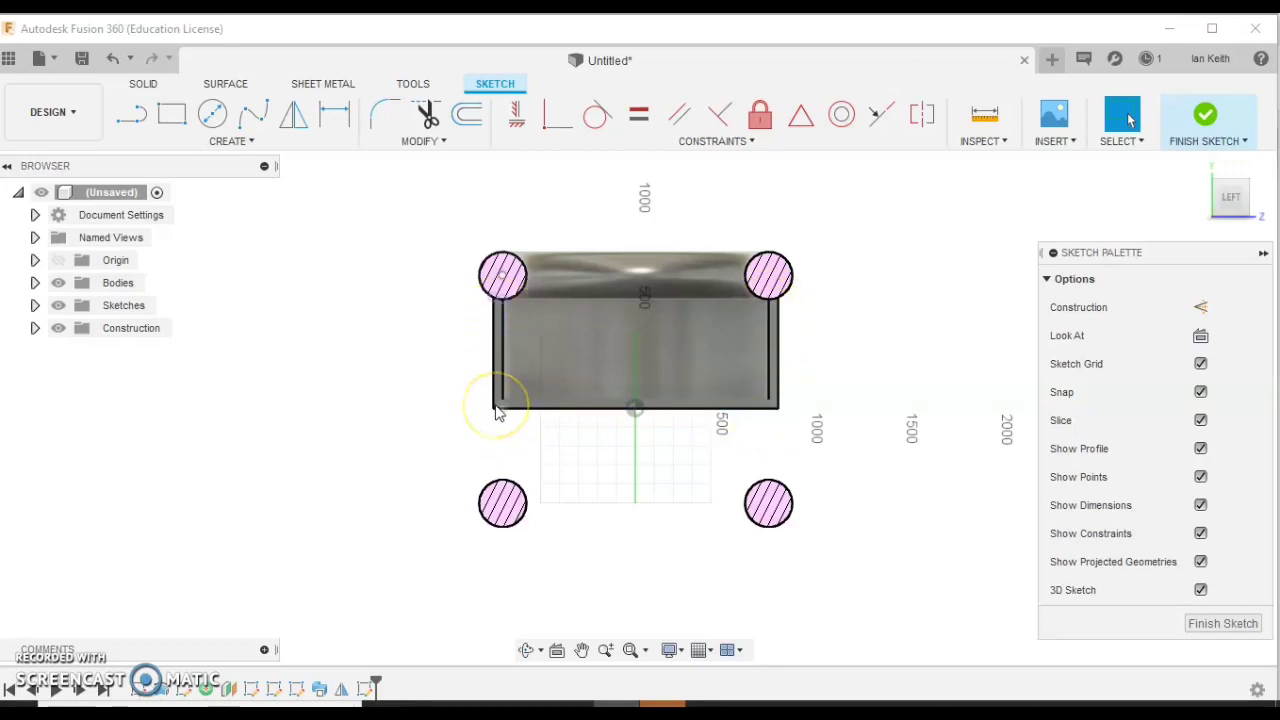
Project the inner and outer edges of both walls and the floor into the sketch, six lines in total.
left_click(248, 143)
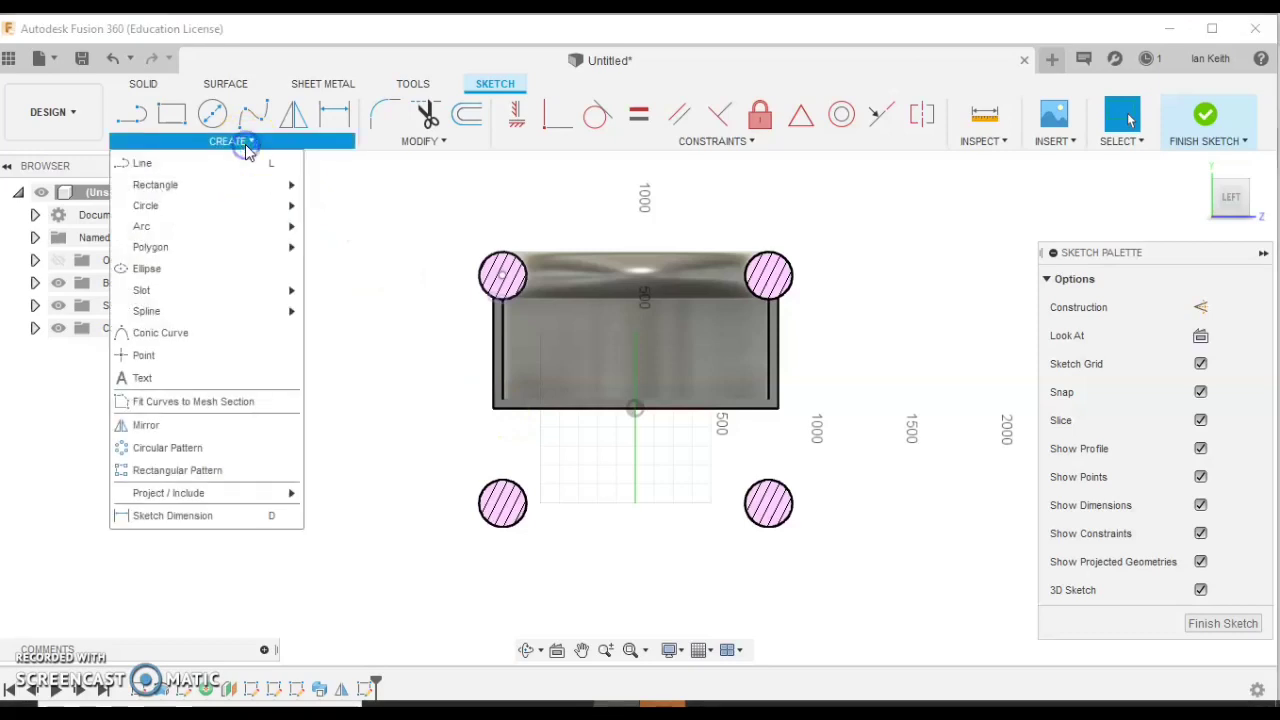
mouse_move(246, 492)
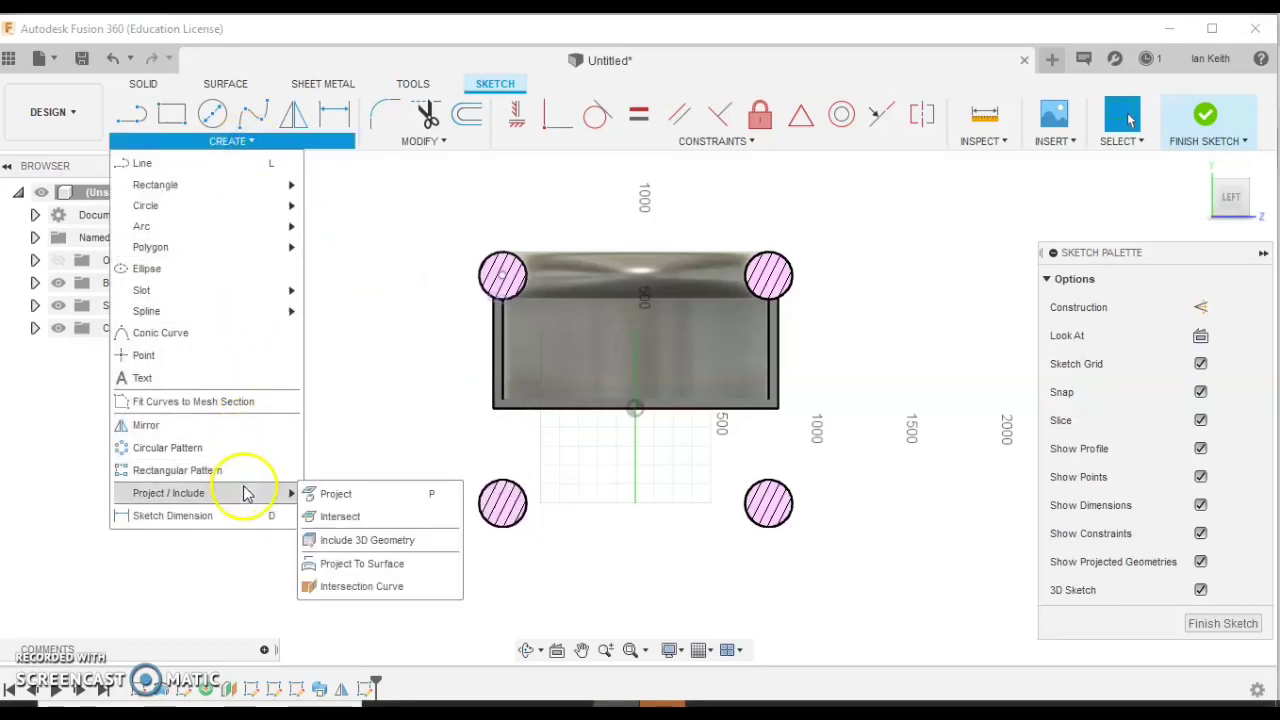
left_click(332, 493)
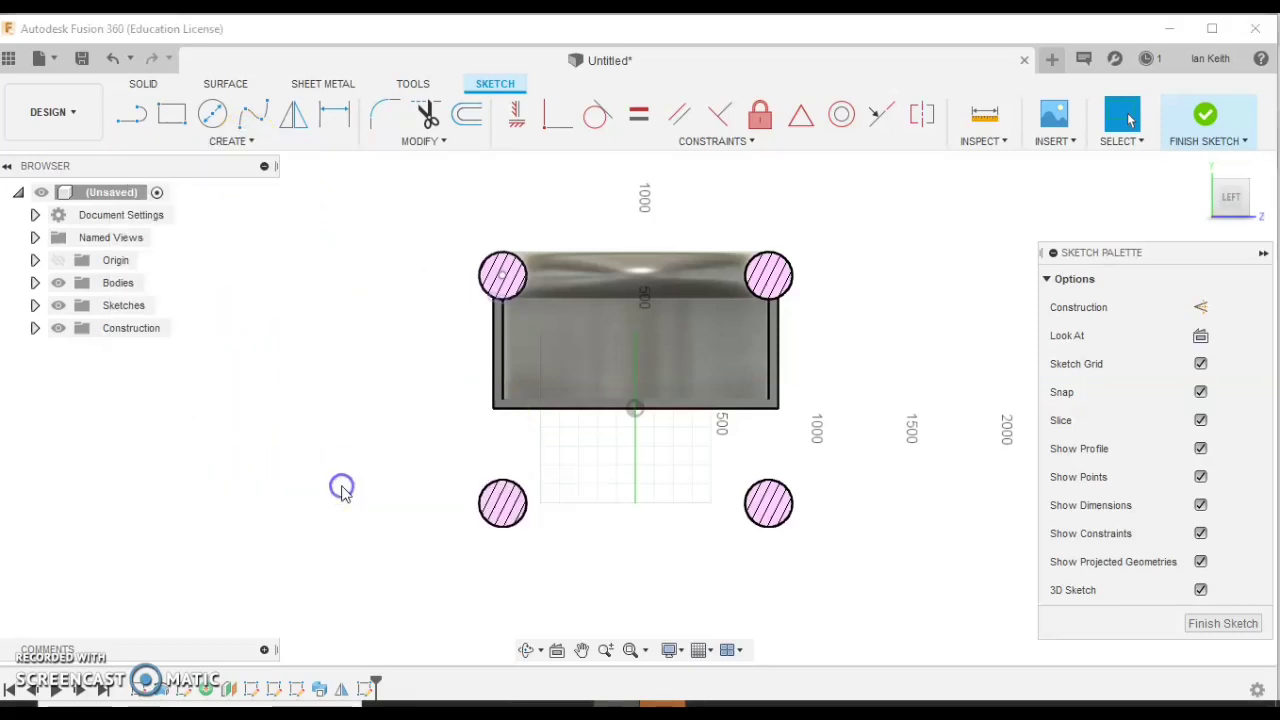
left_click(502, 358)
left_click(543, 402)
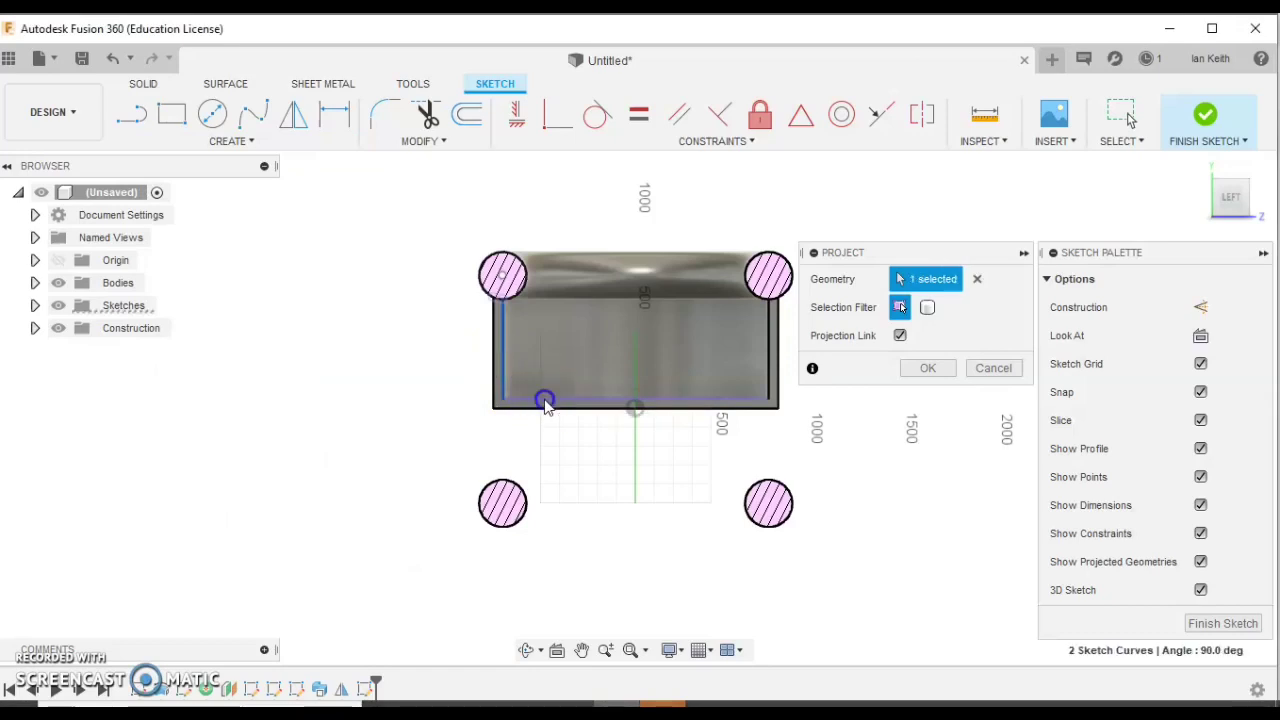
left_click(766, 352)
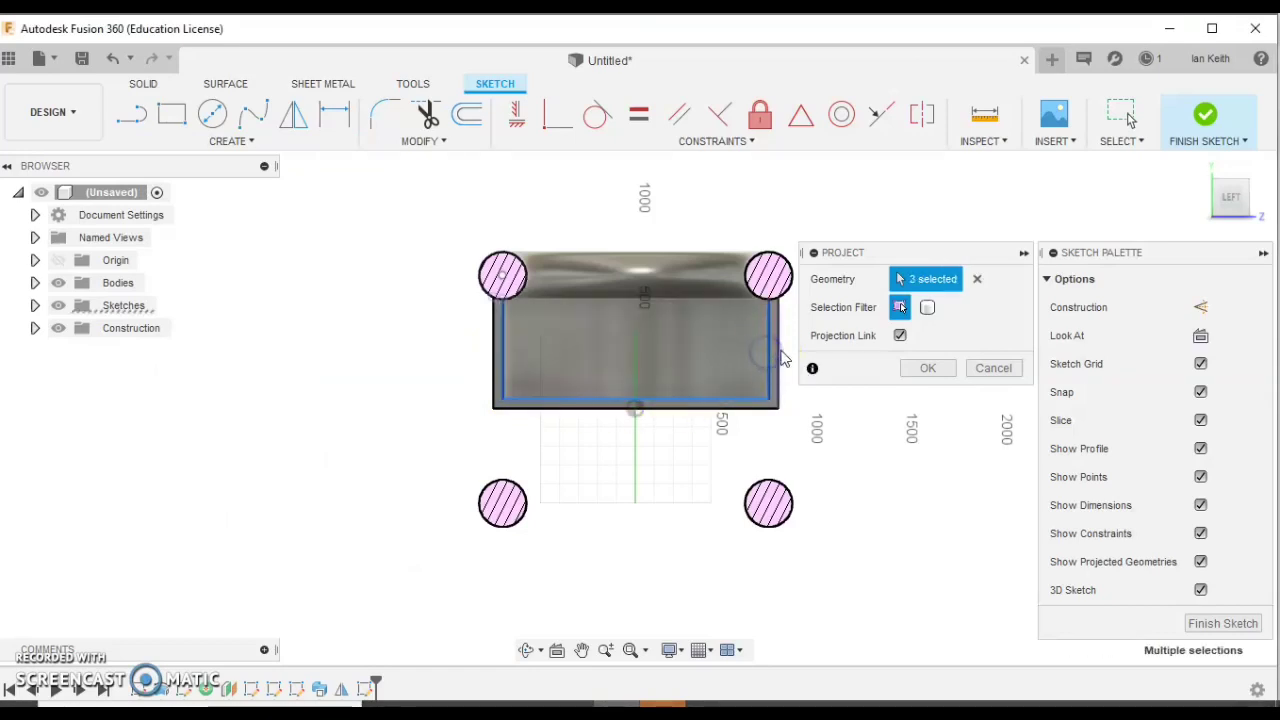
left_click(769, 406)
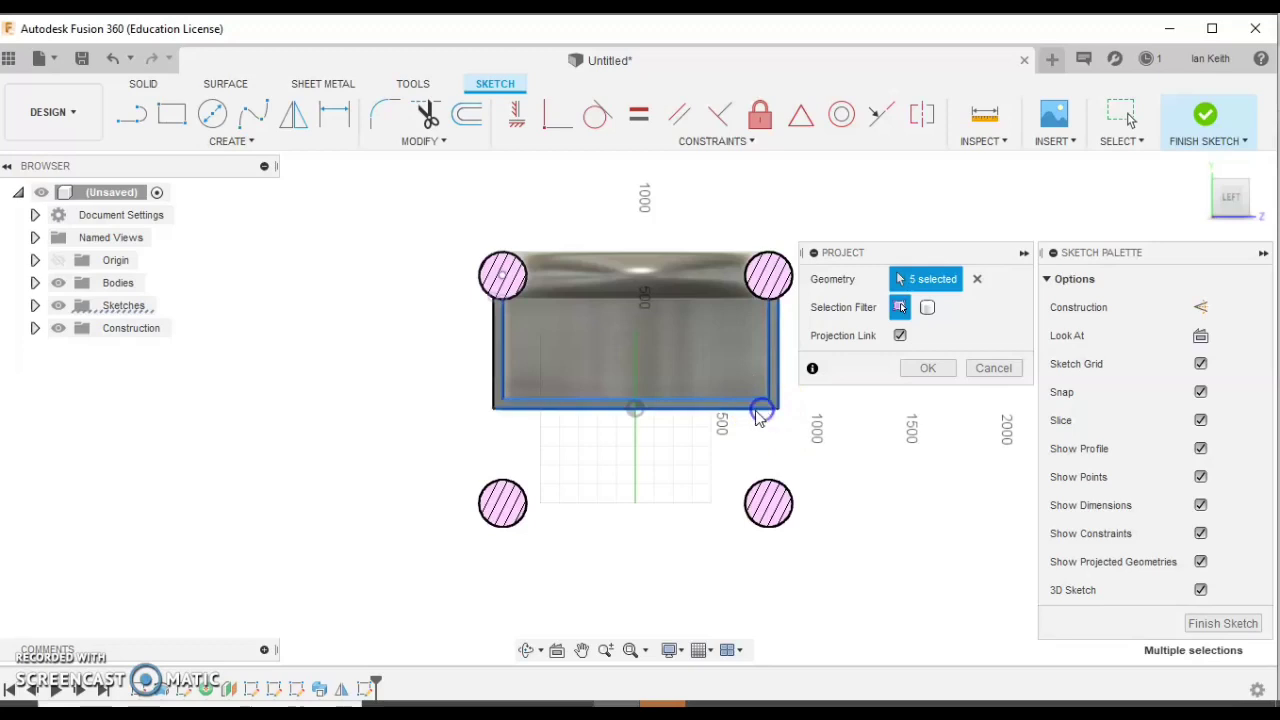
left_click(494, 356)
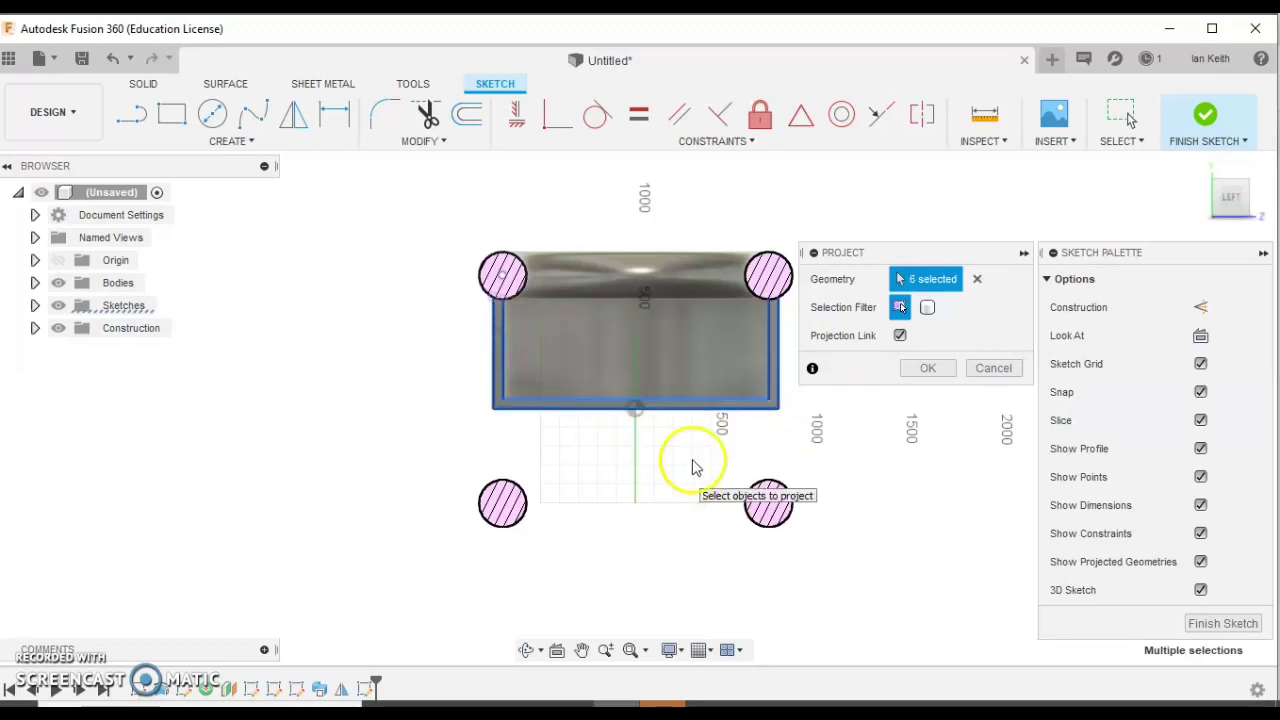
scroll(500, 278, "up", 3)
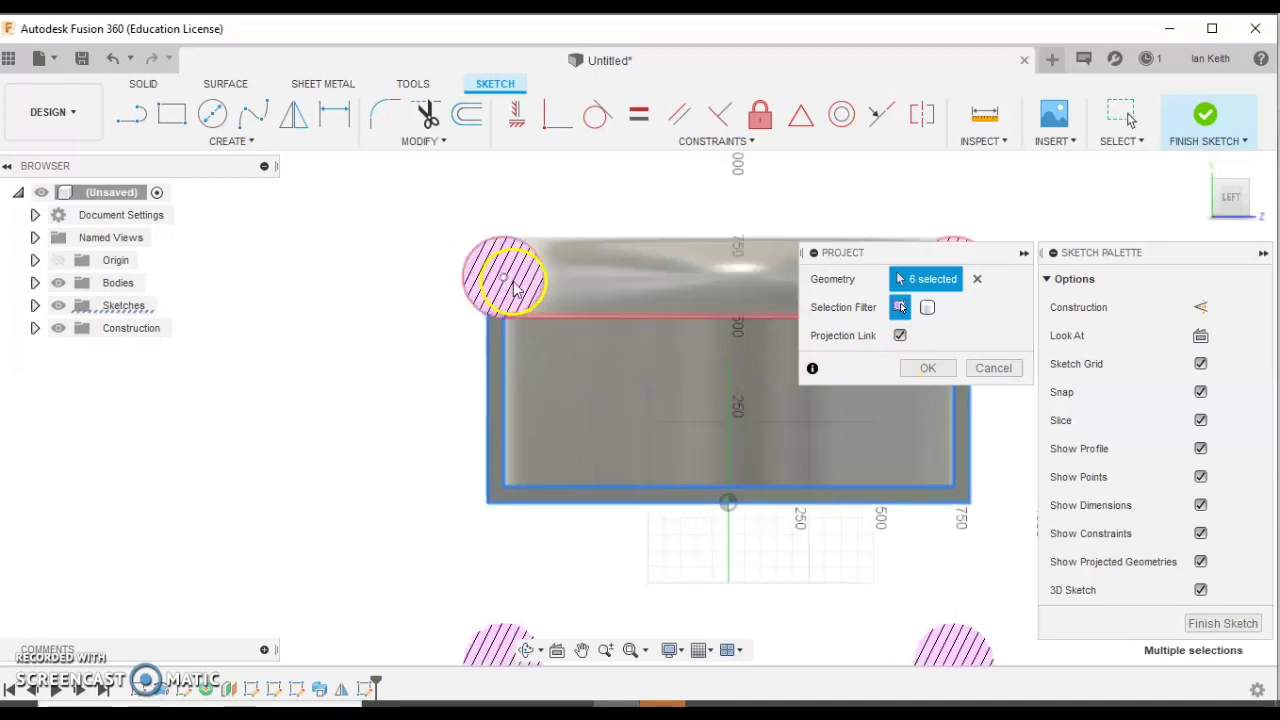
left_click(928, 368)
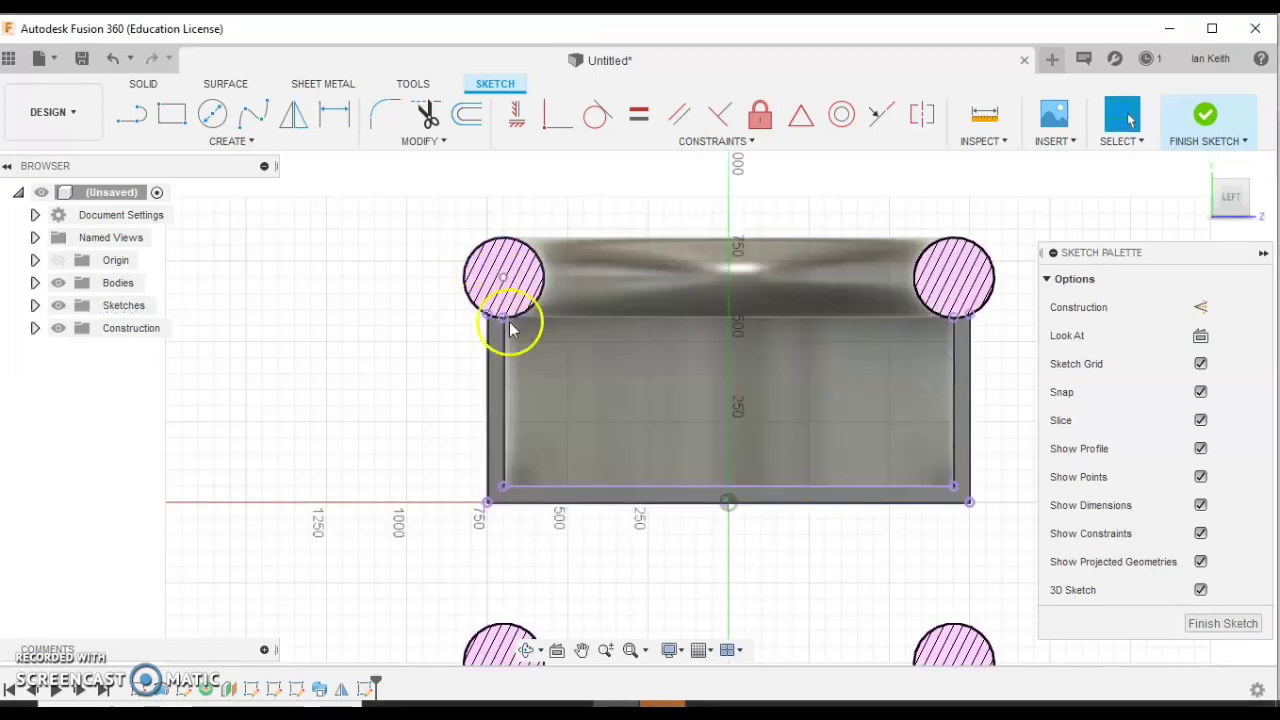
Draw short lines joining the inner and outer edges at the upper end of each wall, closing the U-shaped profile, and finish the sketch.
left_click(129, 112)
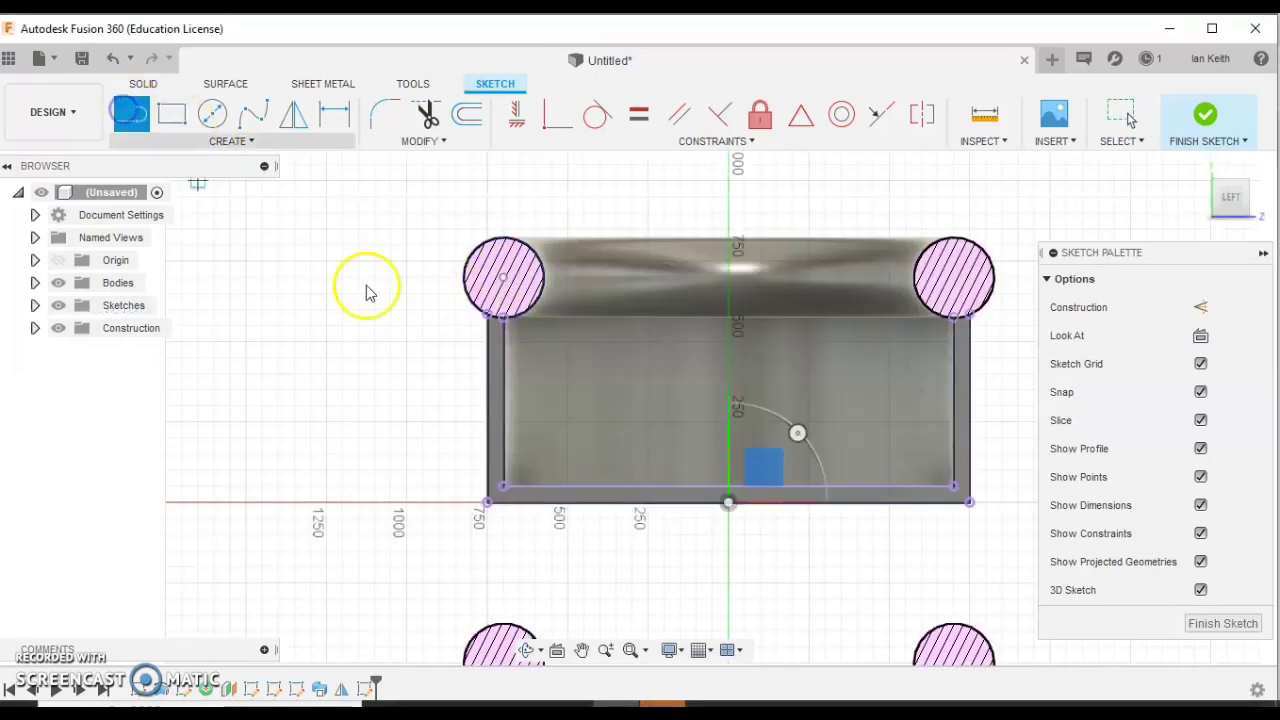
scroll(510, 308, "up", 2)
left_click(476, 320)
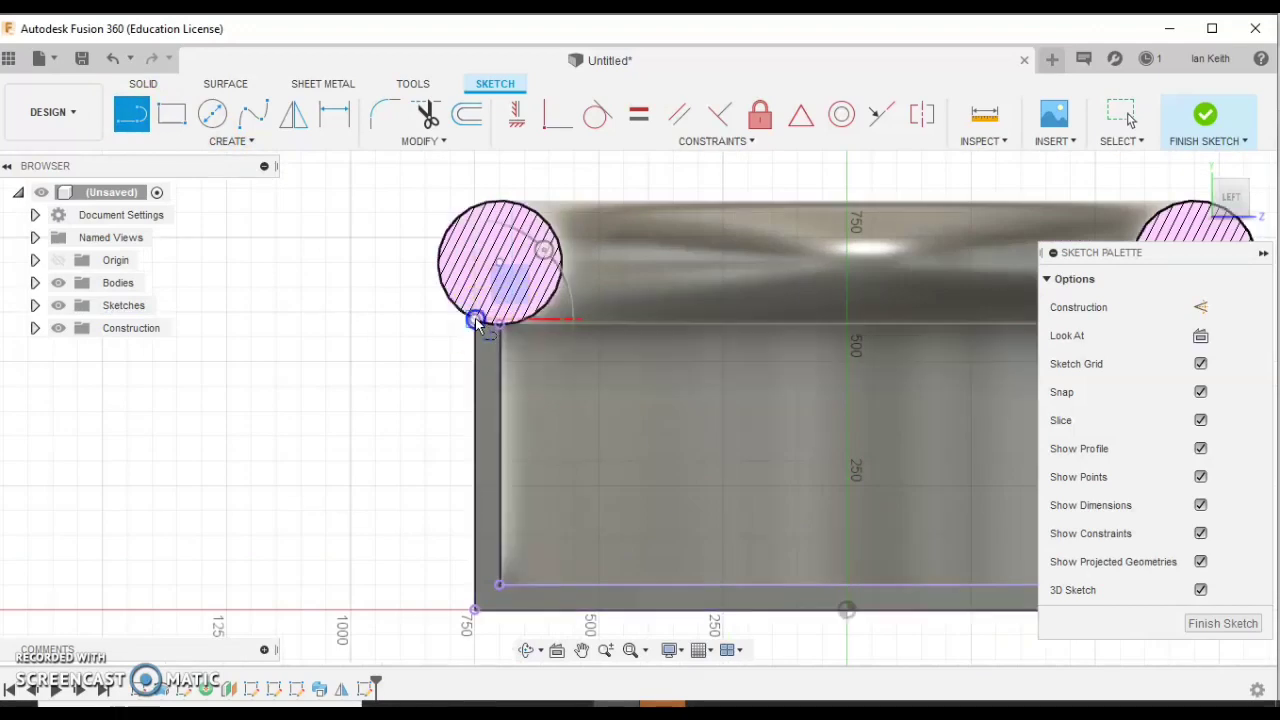
key("Escape")
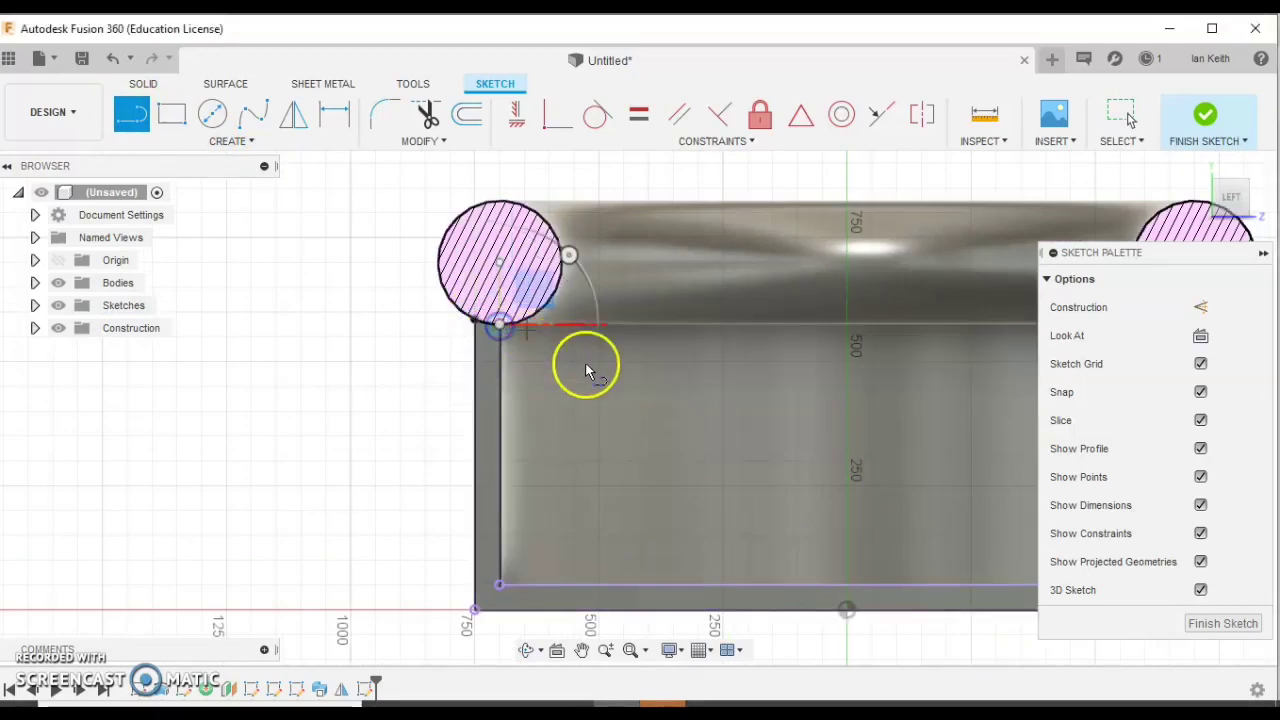
scroll(600, 372, "down", 2)
scroll(600, 372, "down", 1)
scroll(957, 337, "up", 4)
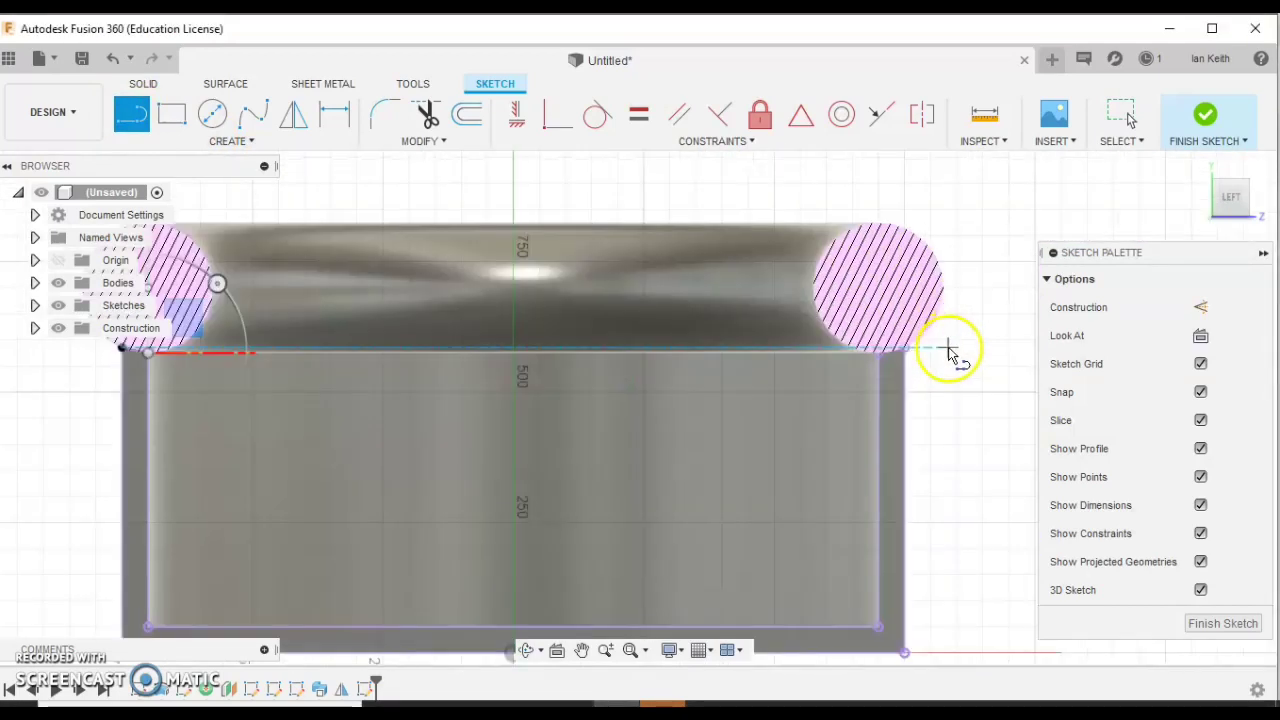
left_click(886, 342)
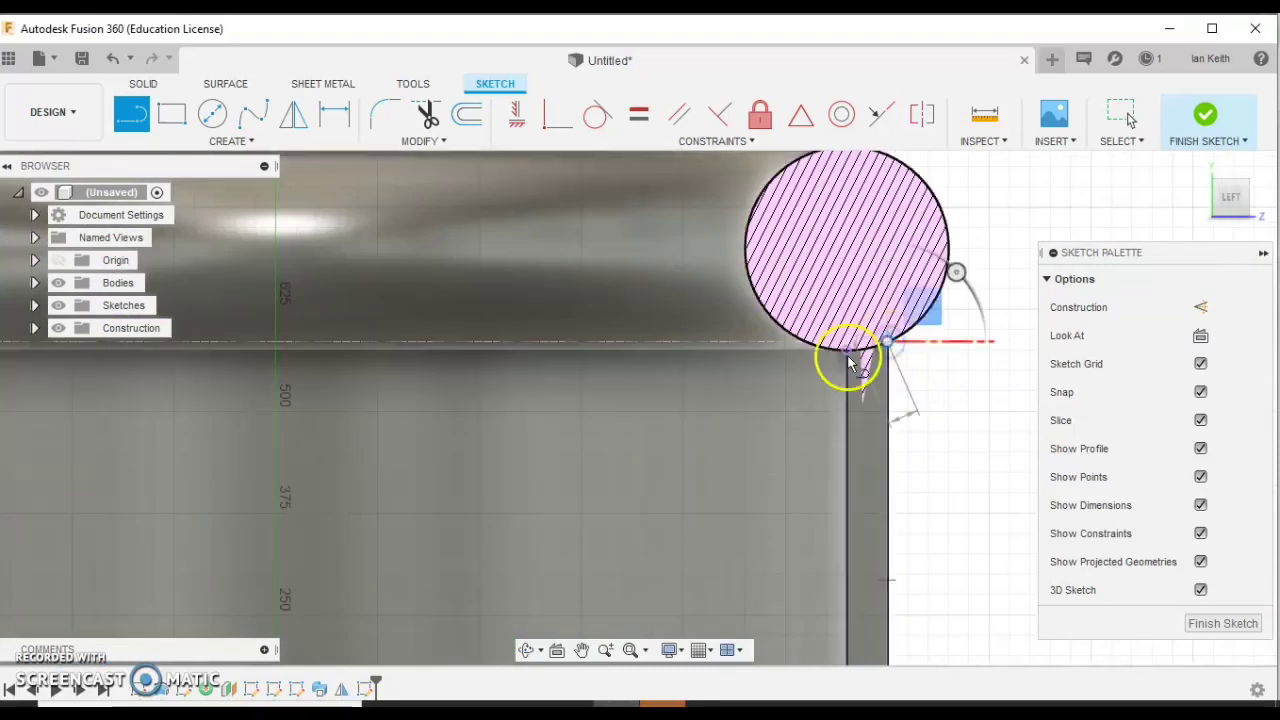
key("Escape")
scroll(843, 420, "down", 4)
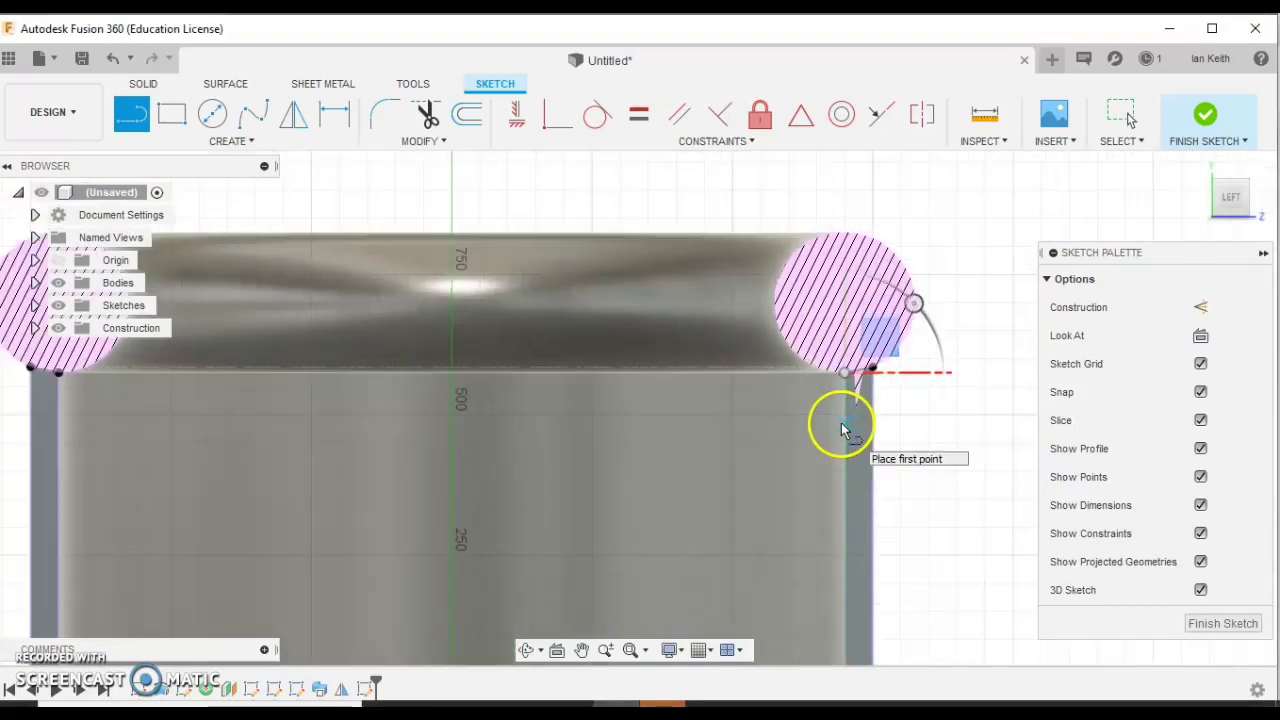
left_click(630, 650)
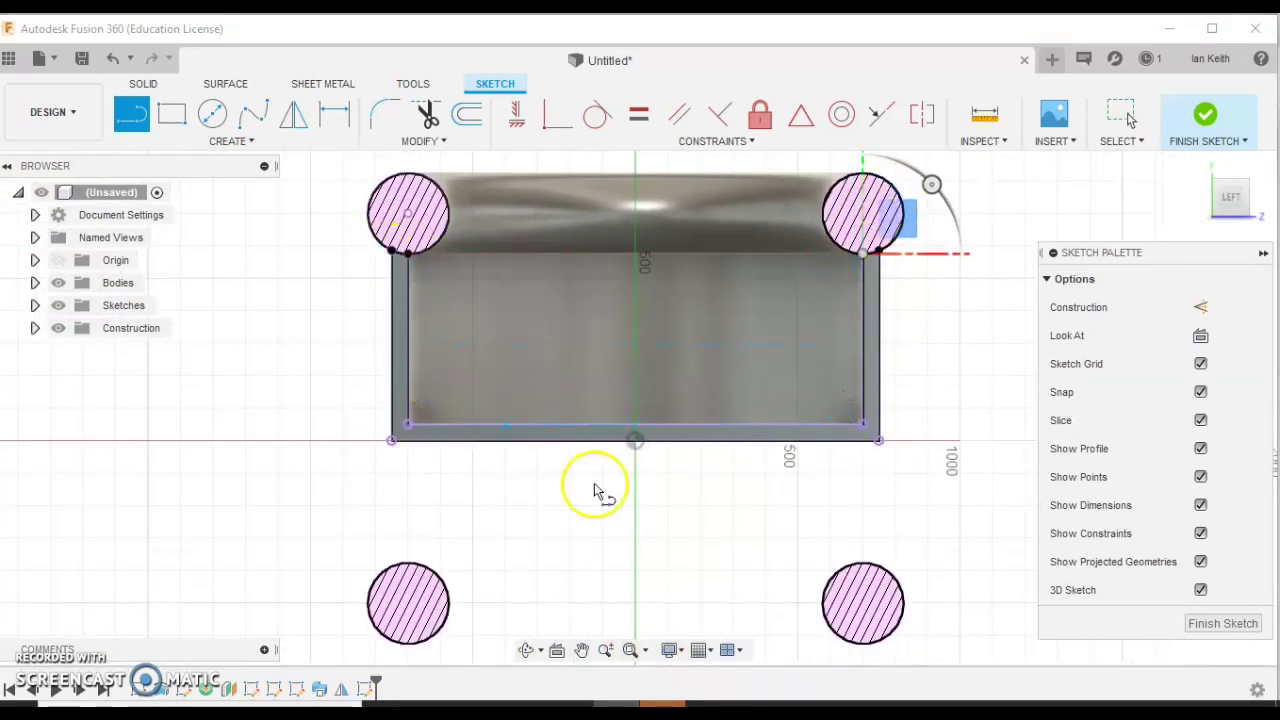
left_click(1224, 624)
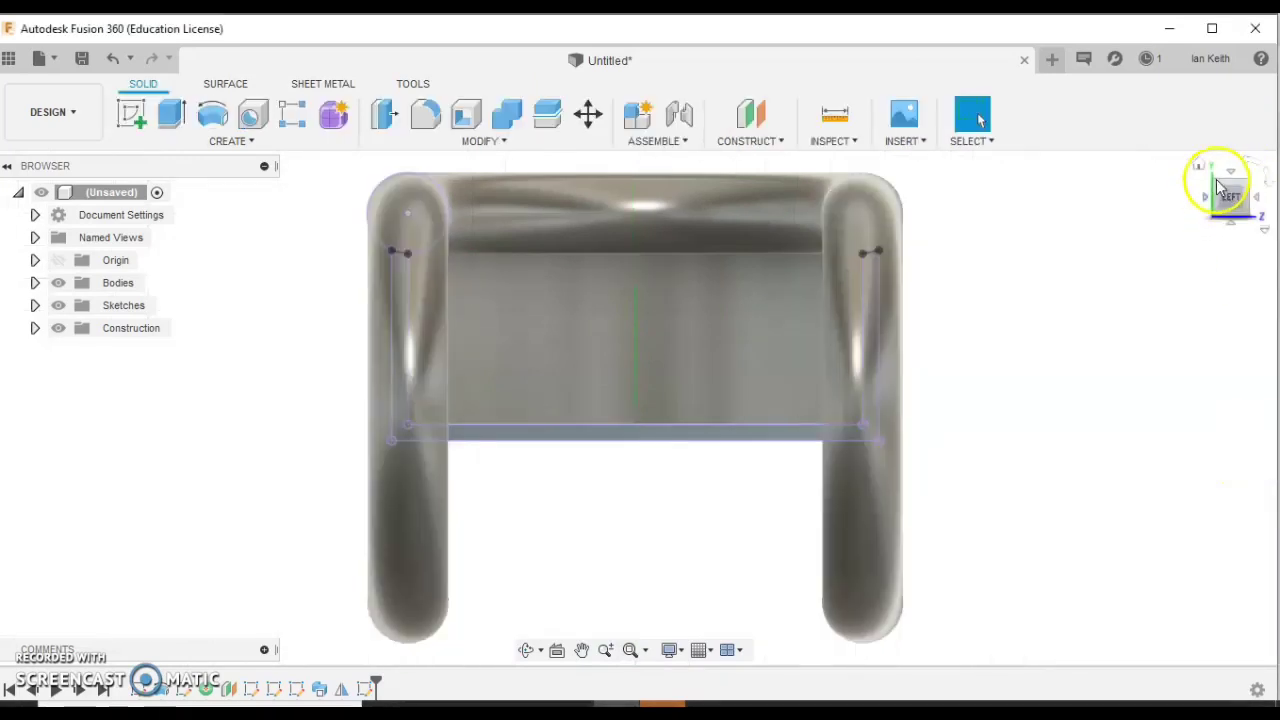
left_click(1217, 186)
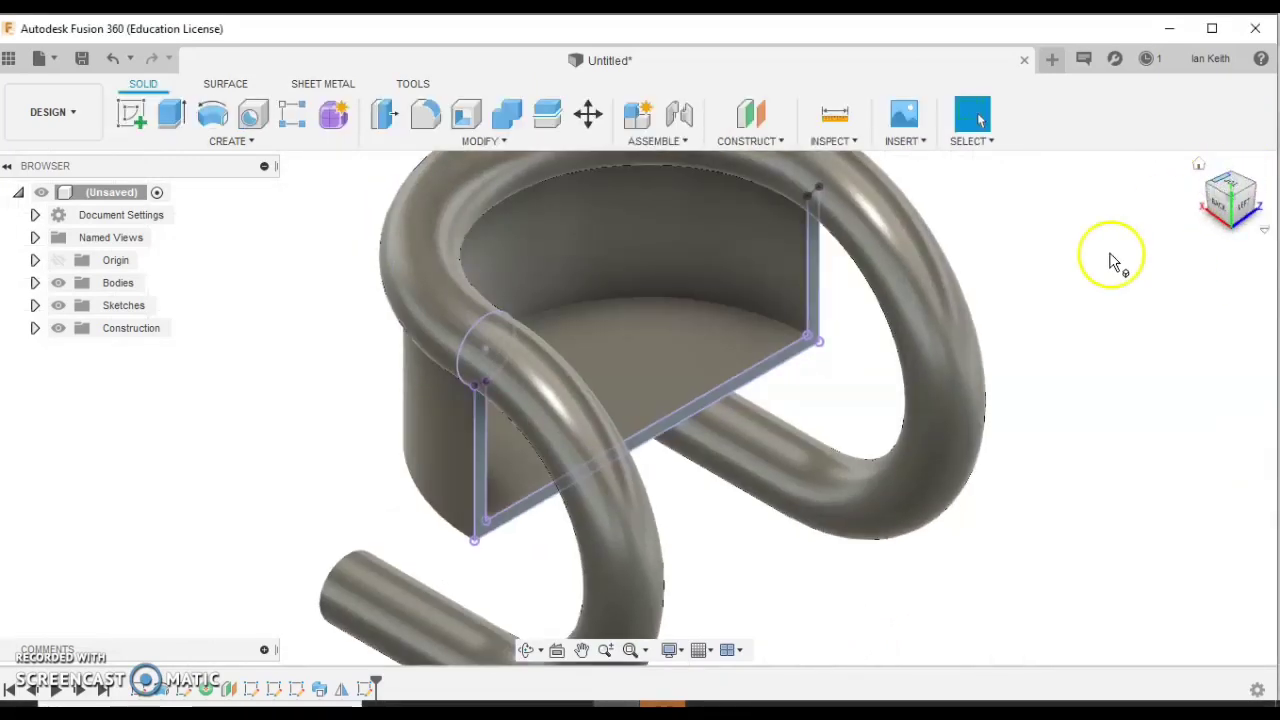
left_click(632, 651)
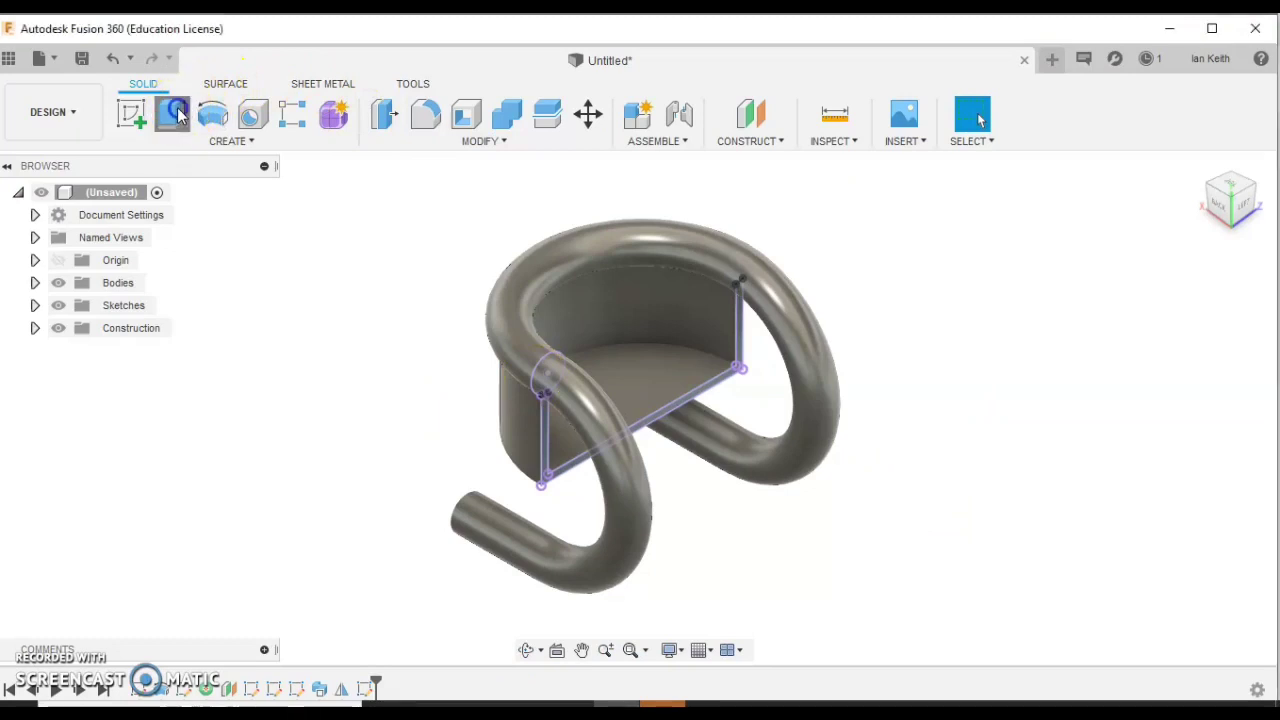
key("e")
scroll(723, 517, "up", 5)
scroll(727, 520, "down", 4)
key("Escape")
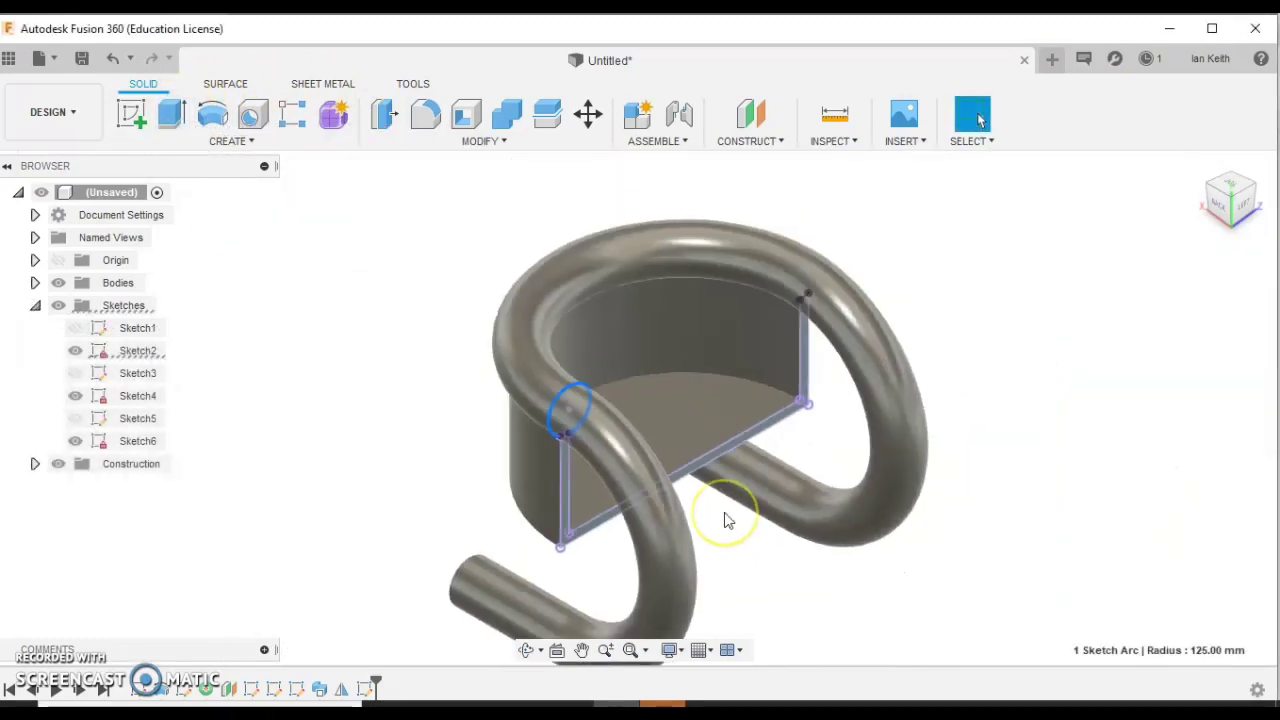
Extrude the closed U-shaped profile 300 mm forward from the flat cut face and join it to the existing body.
scroll(710, 480, "down", 2)
scroll(690, 438, "up", 2)
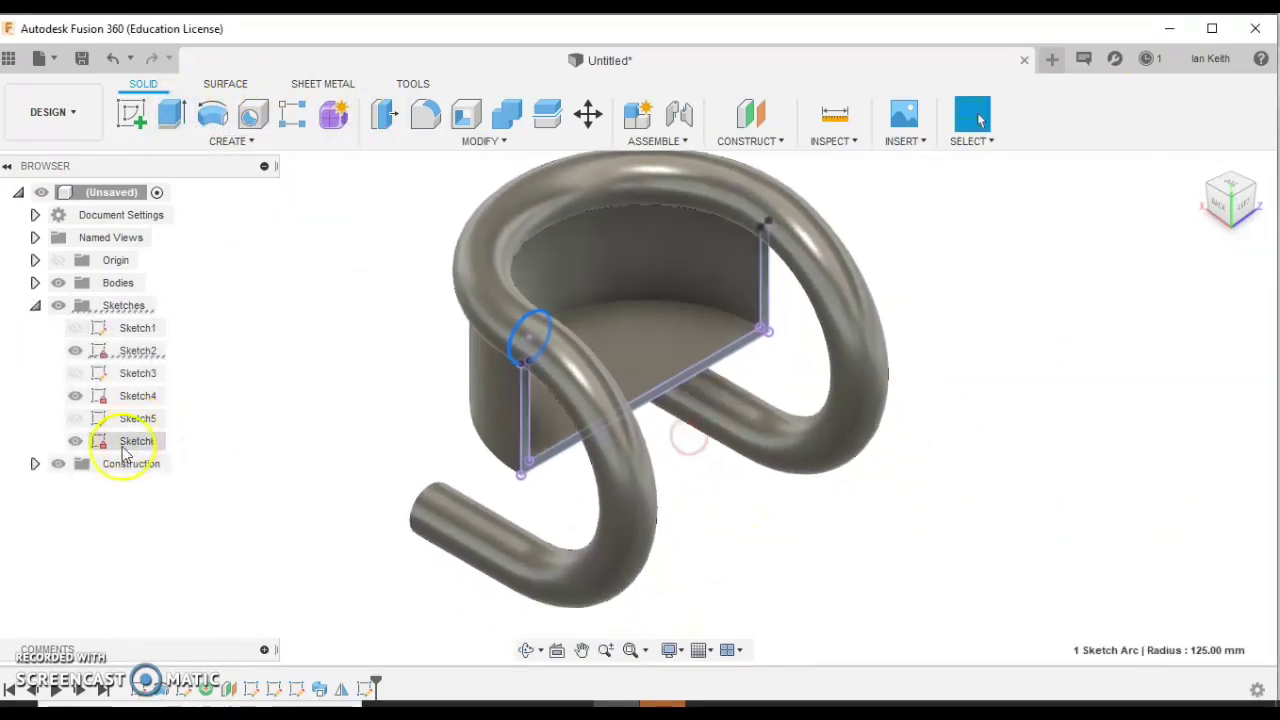
left_click(115, 450)
key("e")
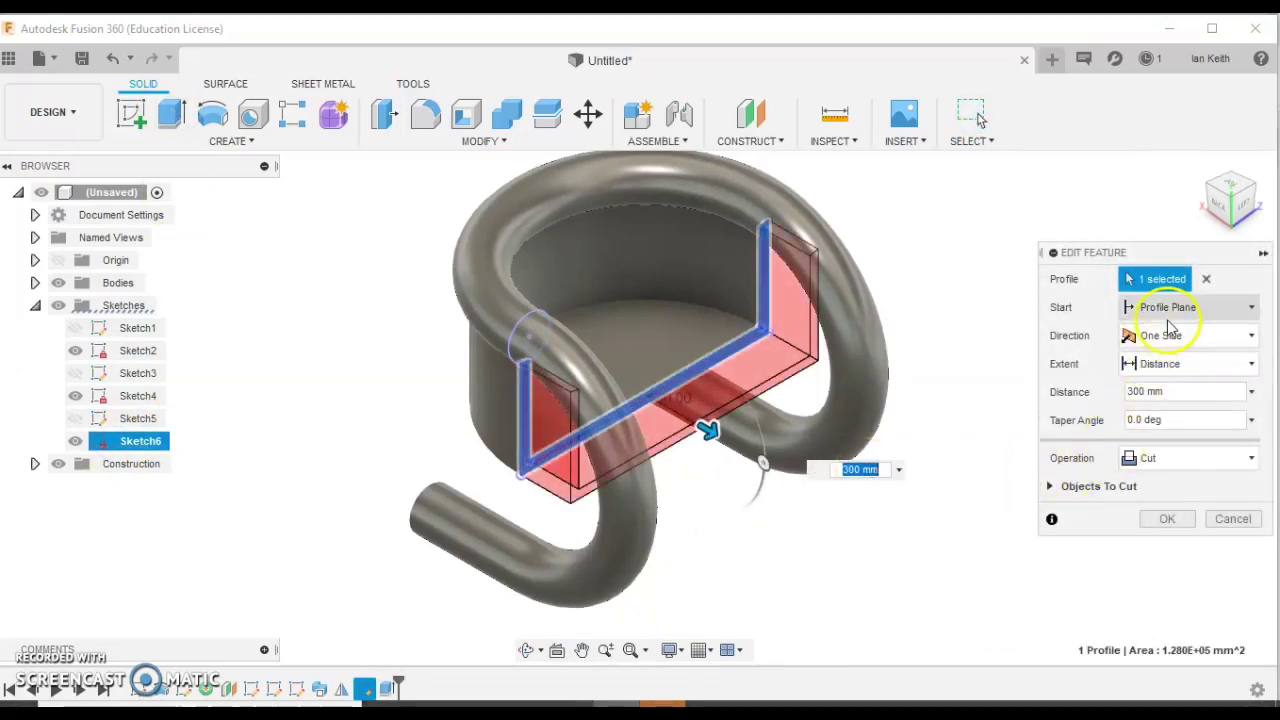
left_click(1167, 458)
left_click(1155, 485)
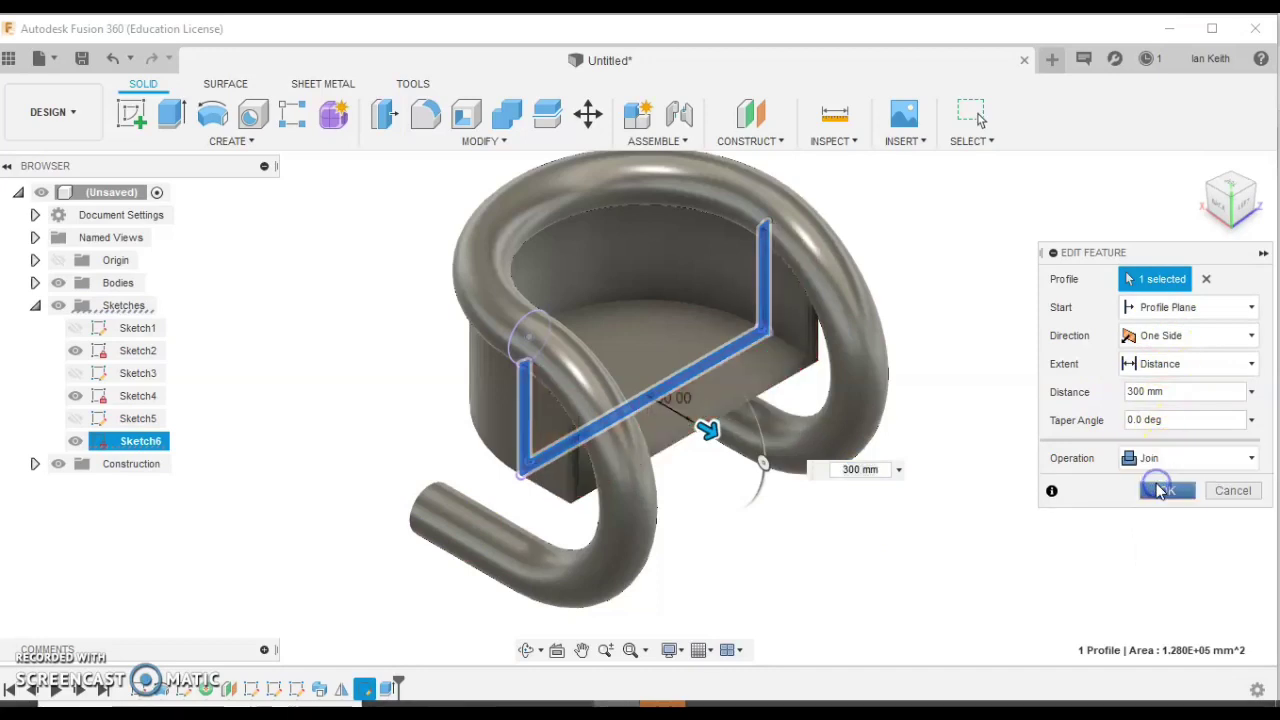
left_click(1167, 492)
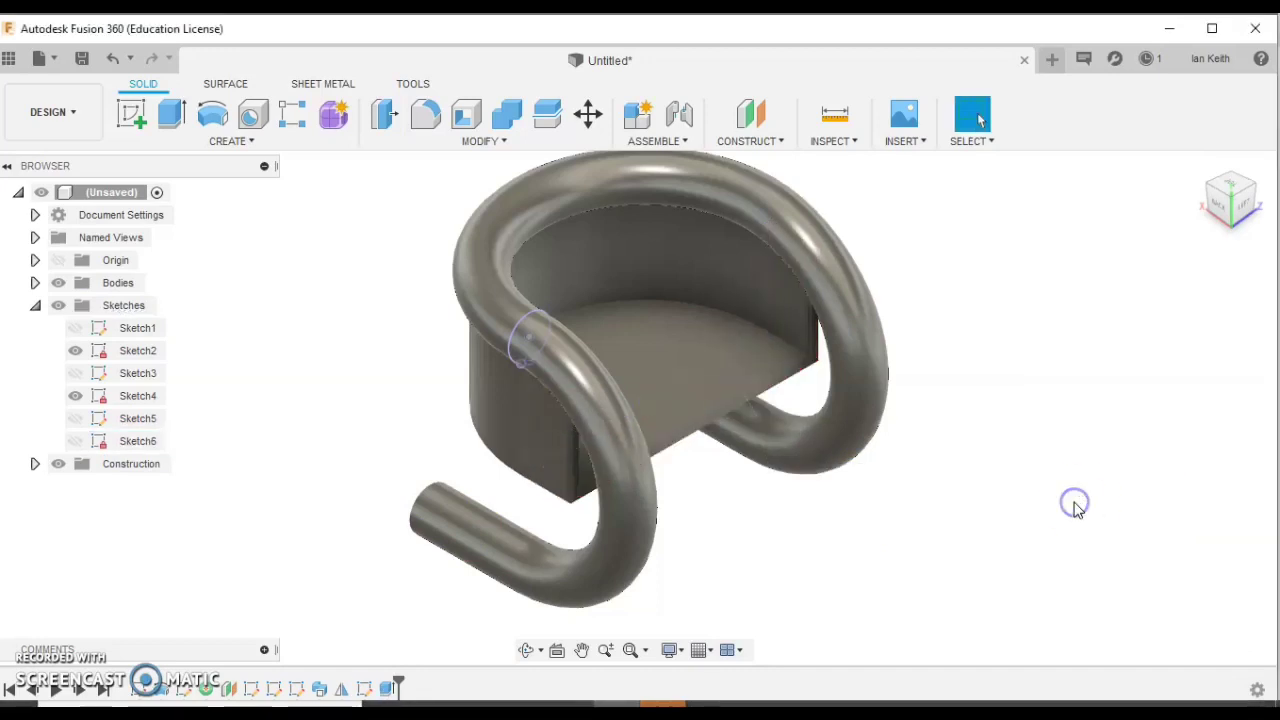
Try to fillet the edge chain where the body's outer wall meets the rounded rim, using a 100 mm radius.
left_click(630, 650)
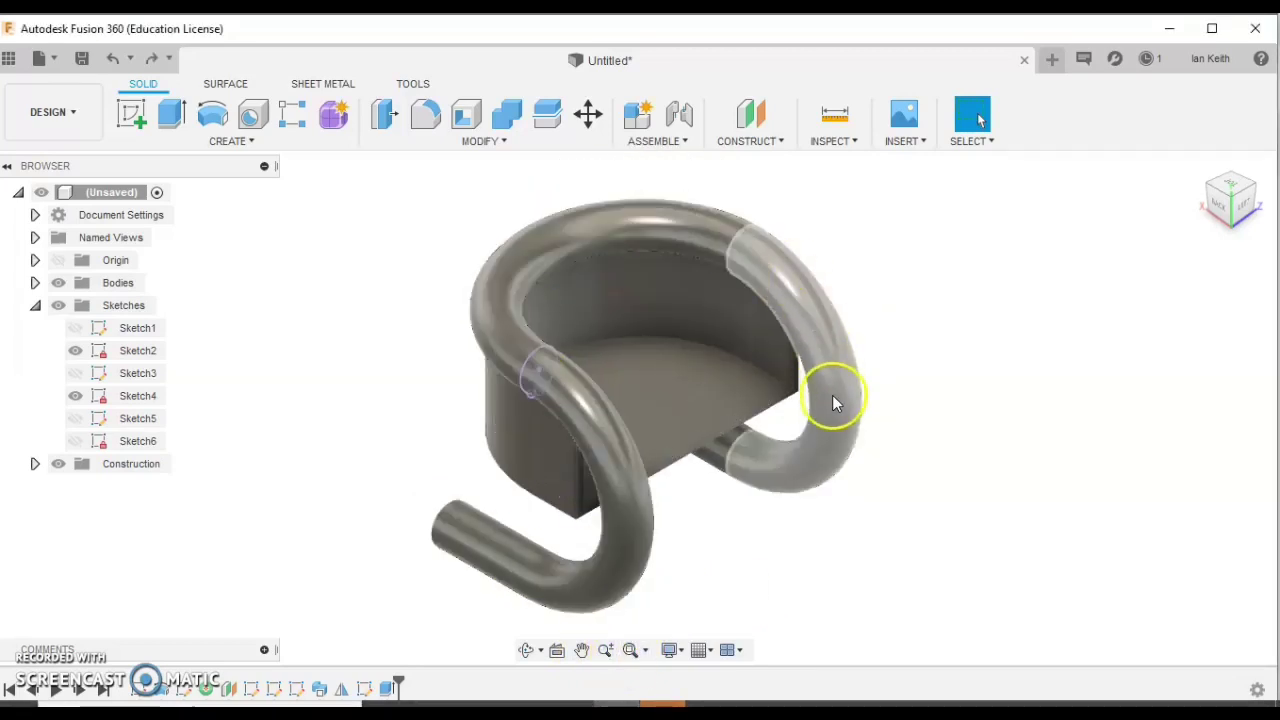
middle_click_drag(574, 523, 609, 300, "shift")
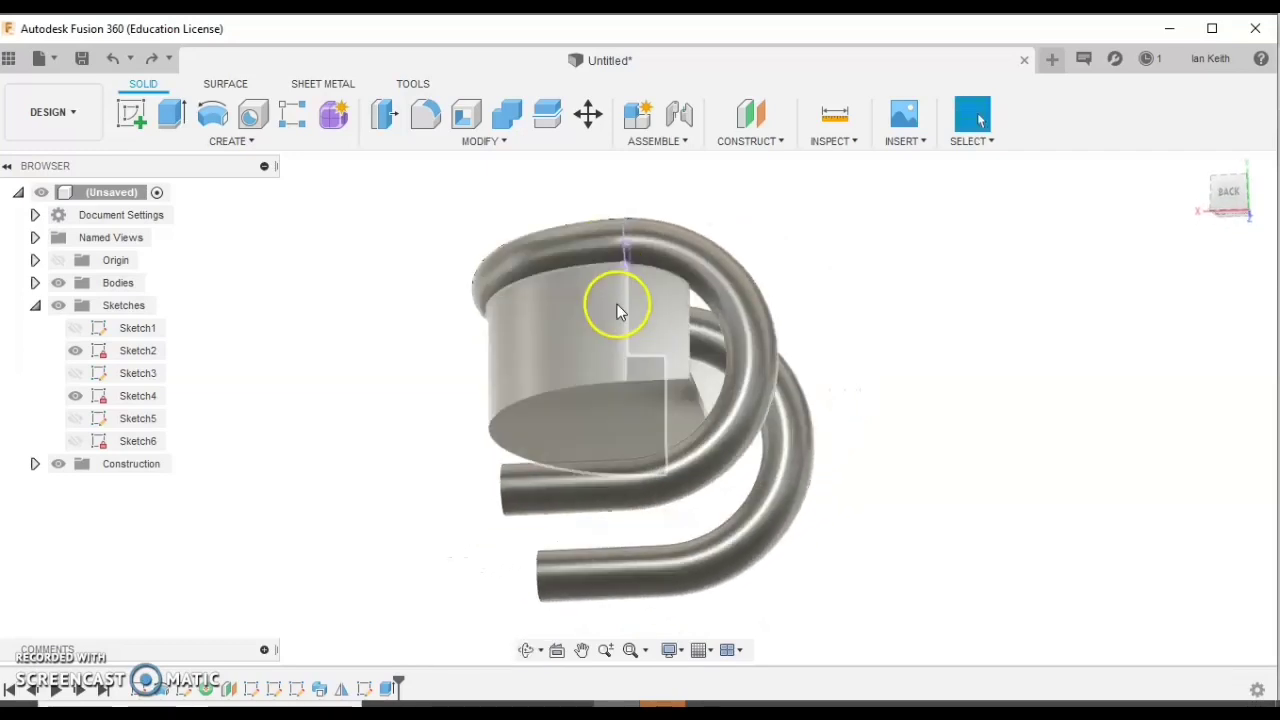
left_click(426, 118)
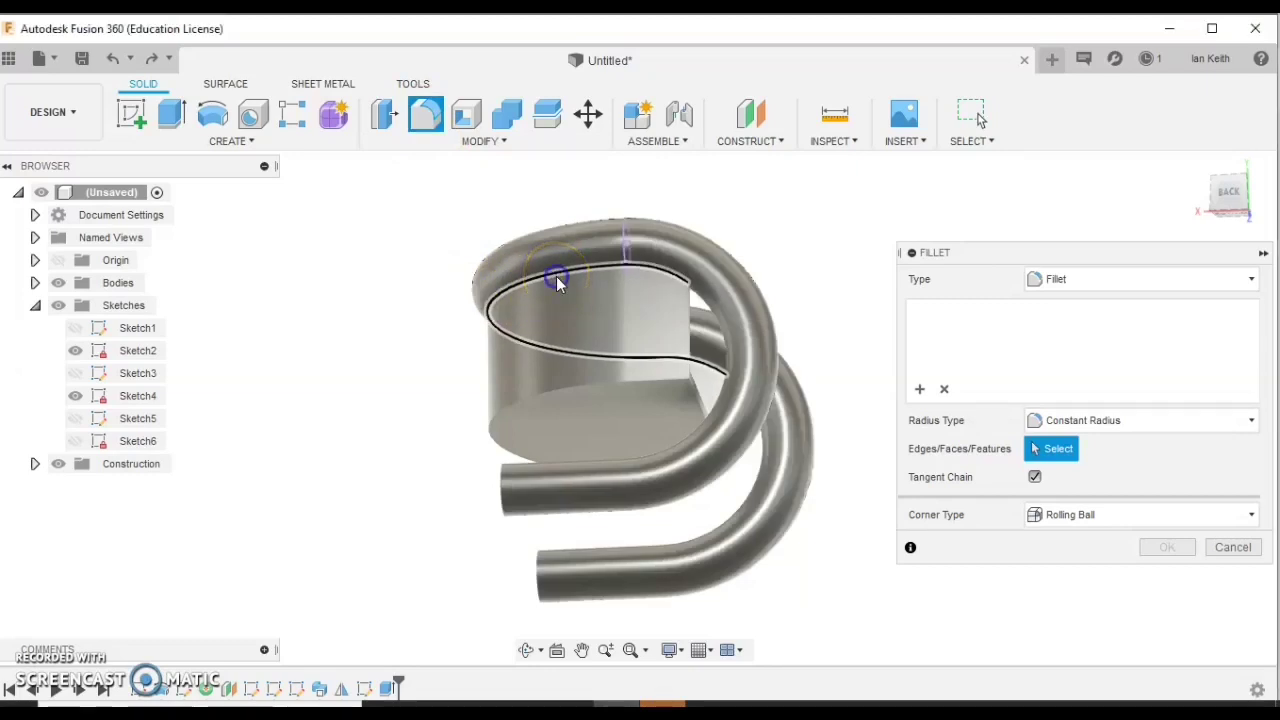
left_click(557, 281)
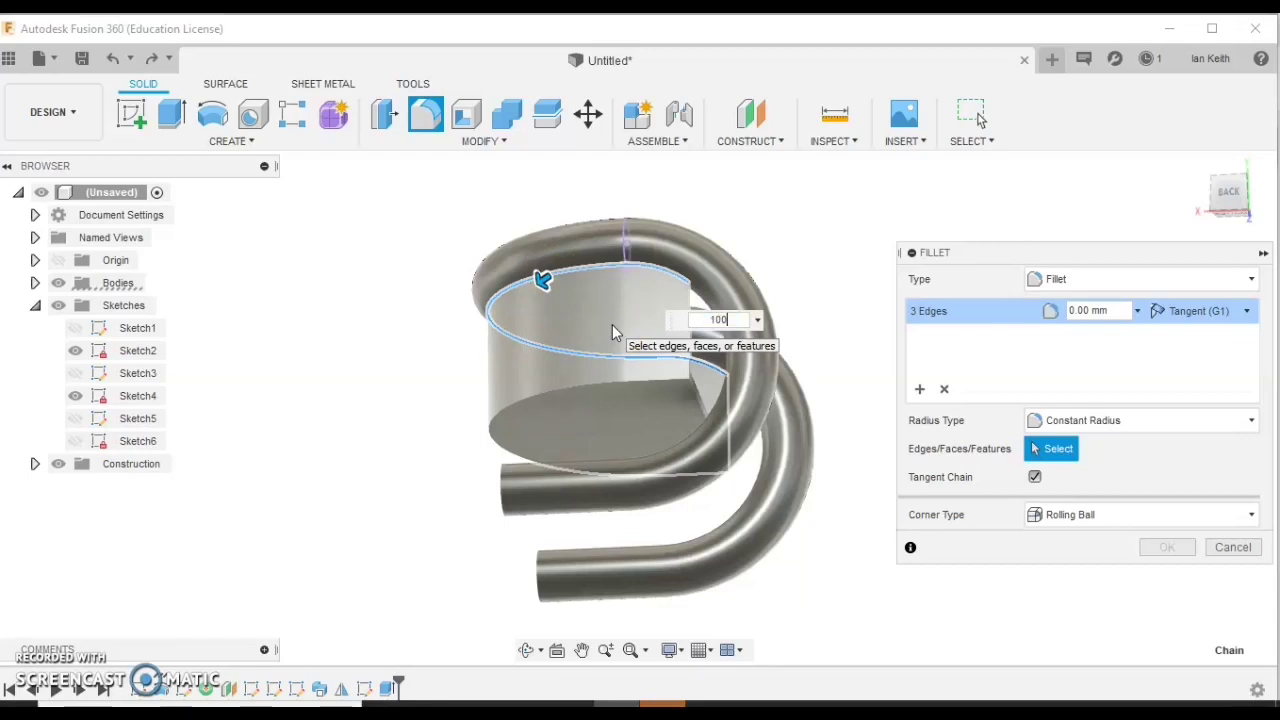
type("100")
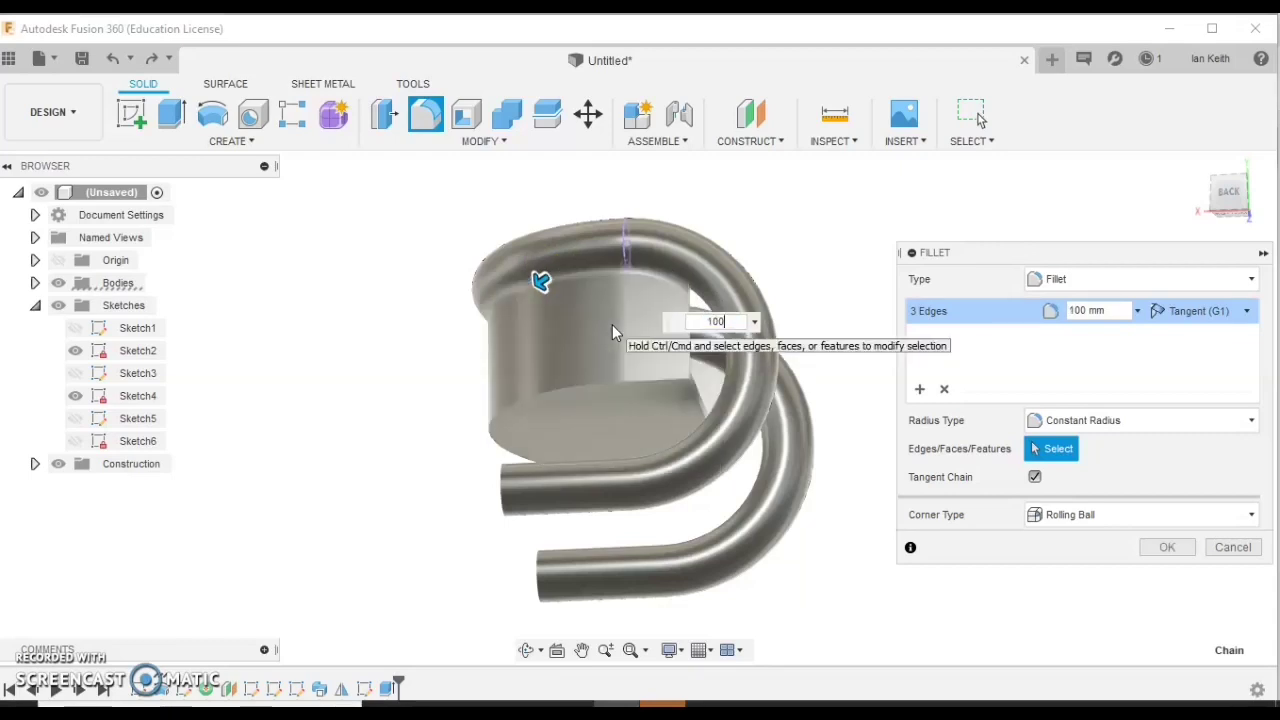
key("Return")
middle_click_drag(612, 324, 762, 301, "shift")
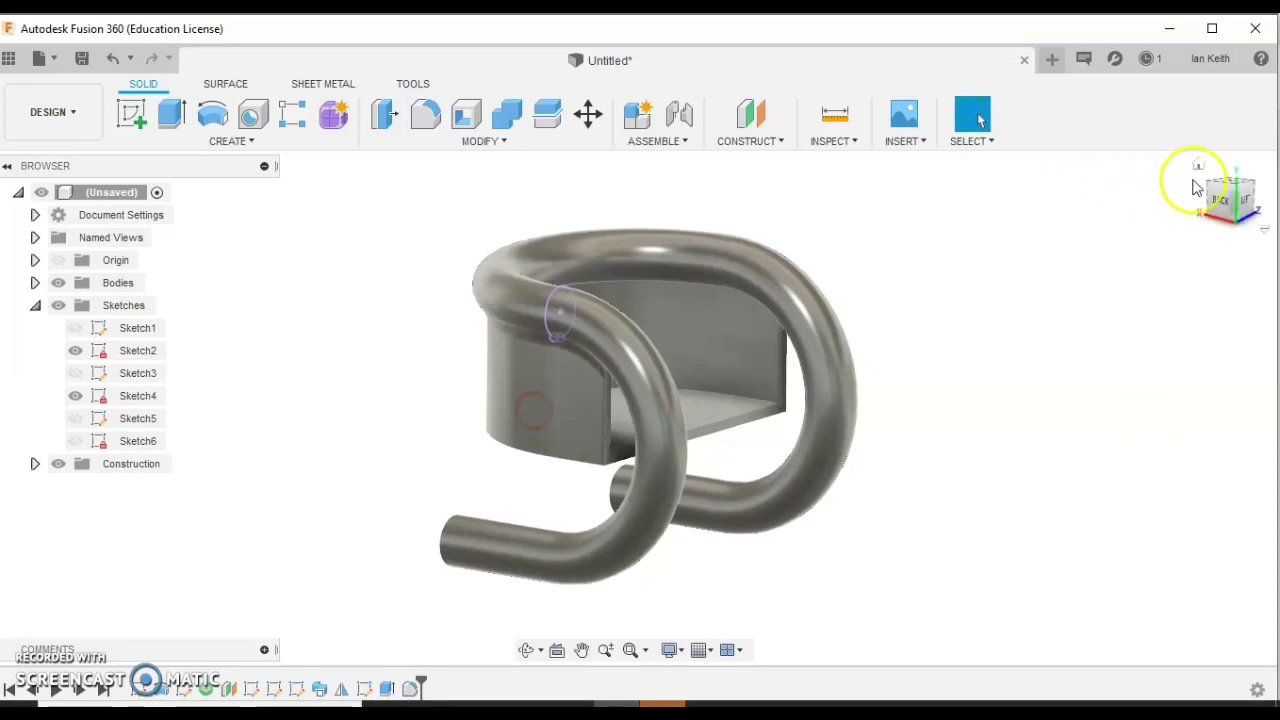
left_click(1240, 195)
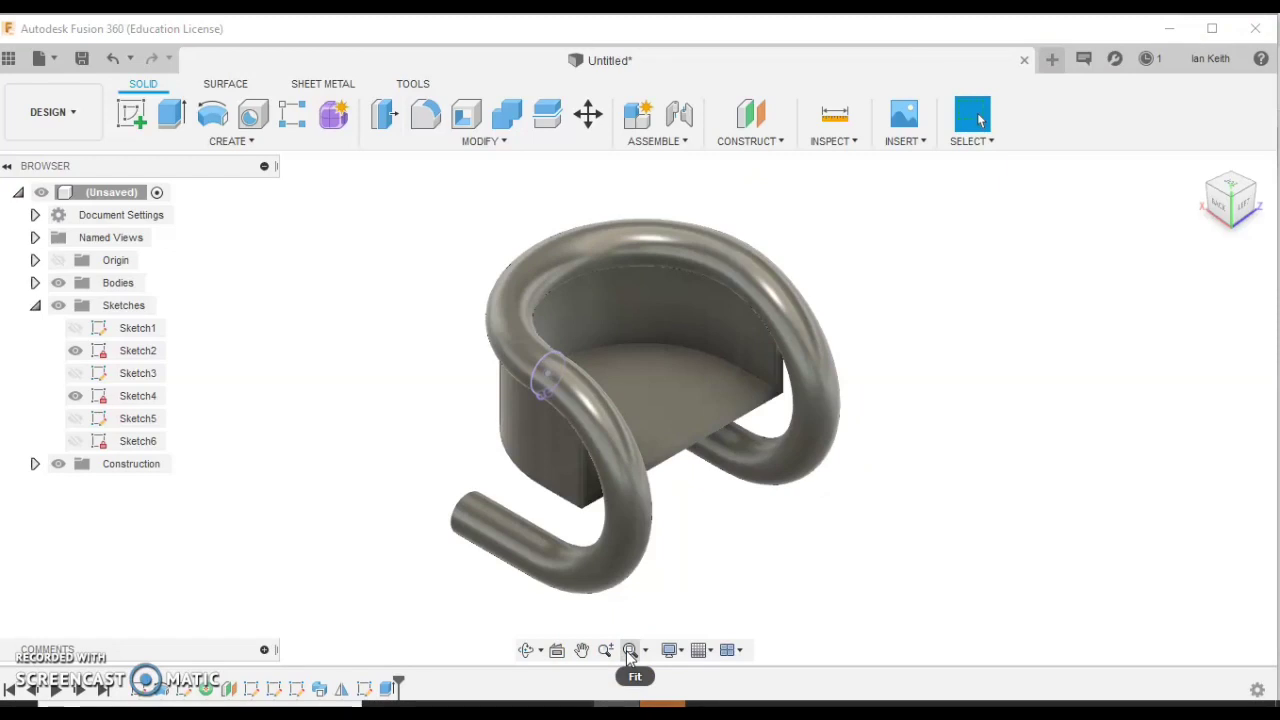
Find yellow appearances in the library and apply Plastic - Glossy (Yellow) to the whole body.
left_click(580, 500)
left_click(466, 146)
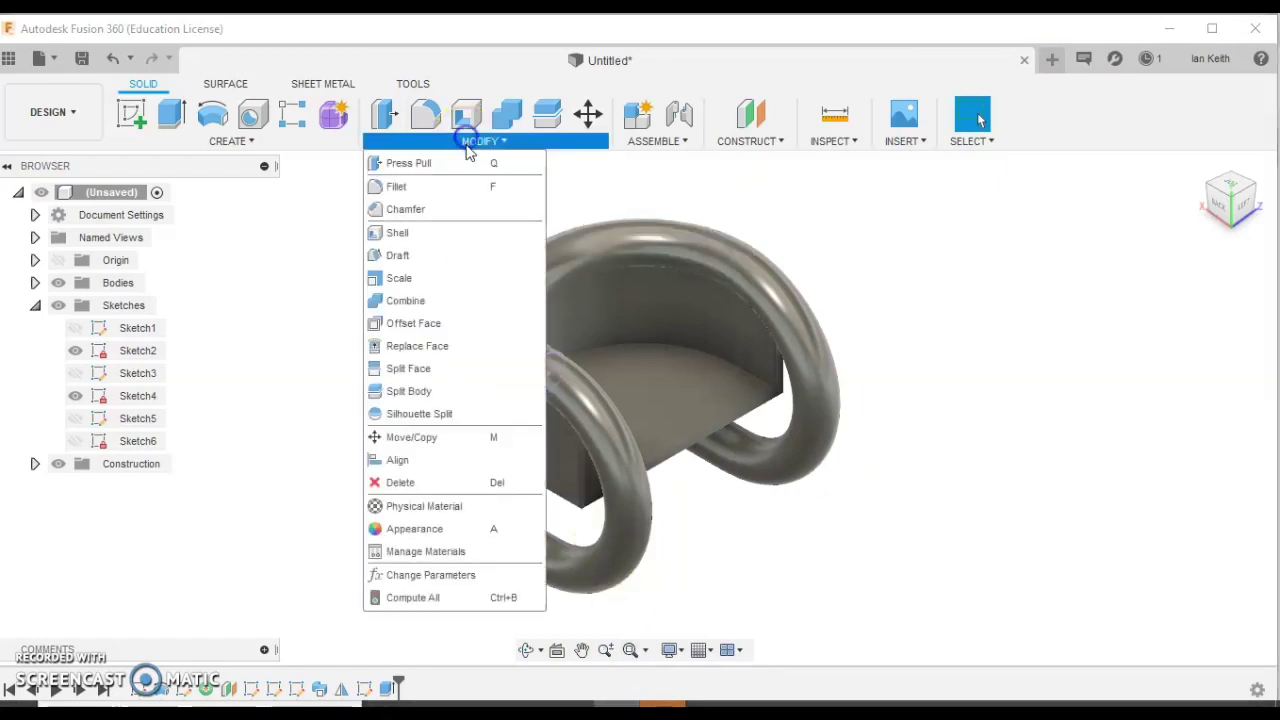
left_click(435, 528)
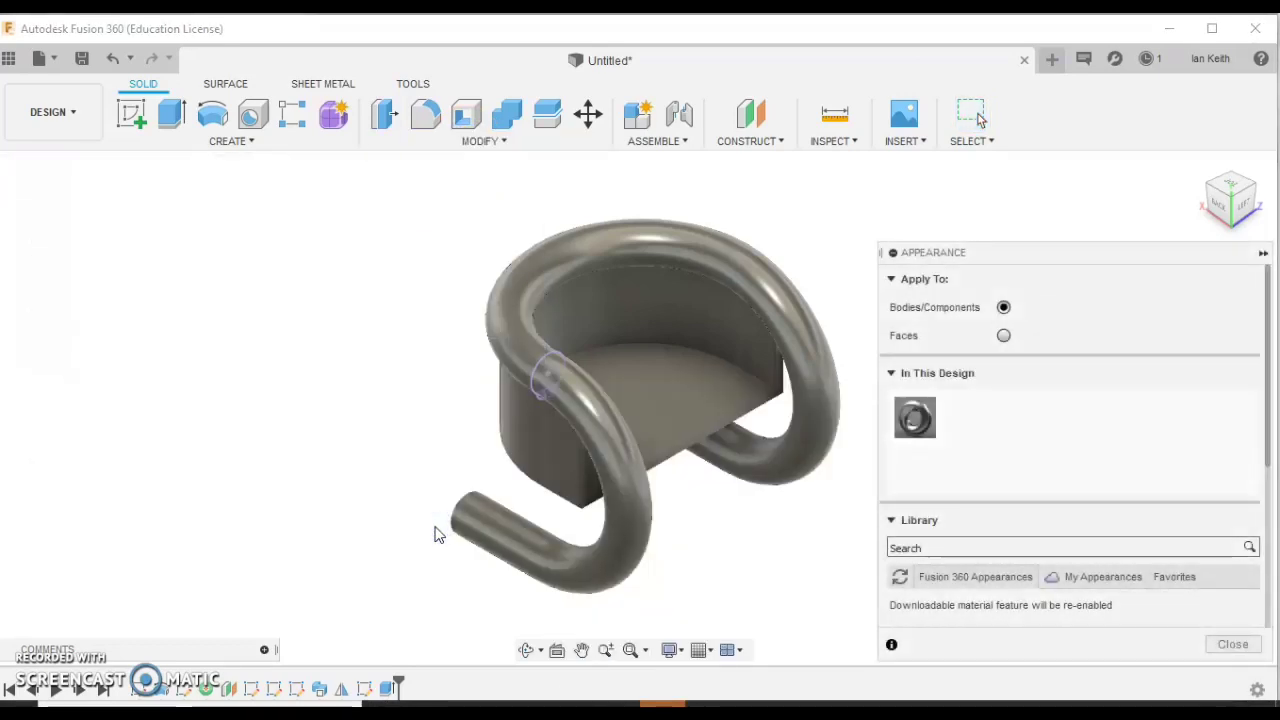
left_click(810, 572)
left_click_drag(1150, 262, 1127, 190)
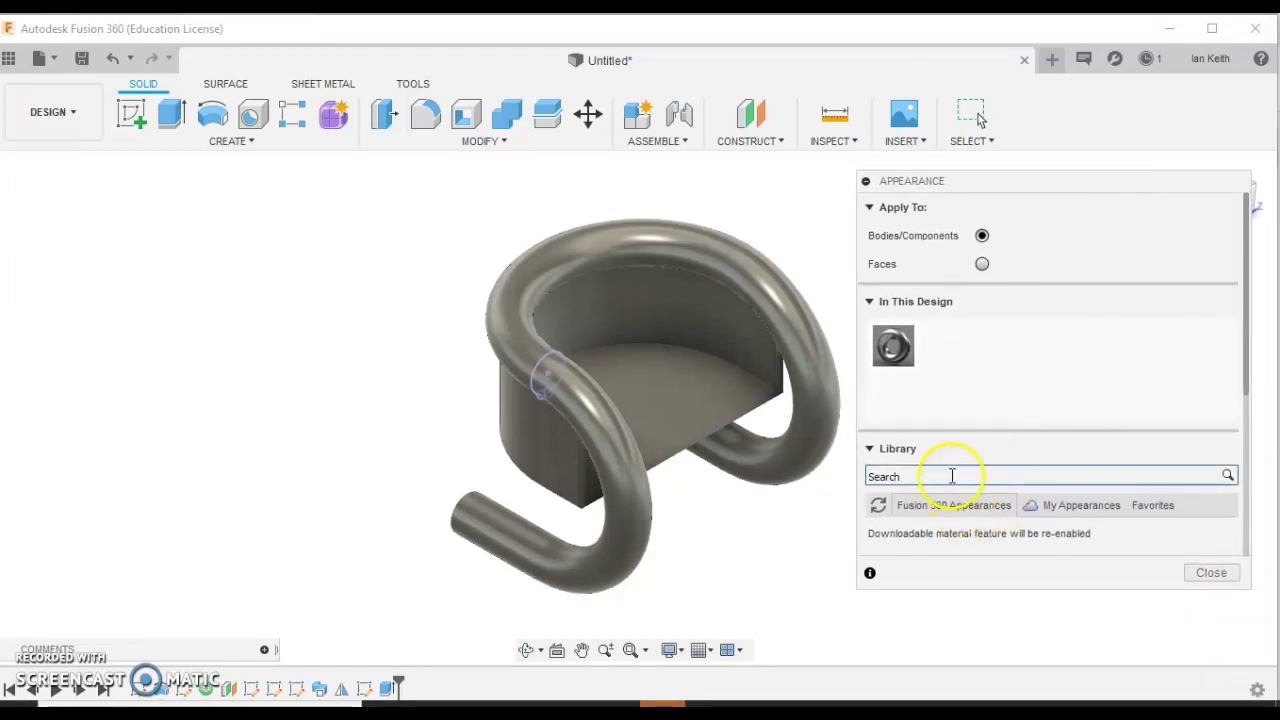
left_click(952, 474)
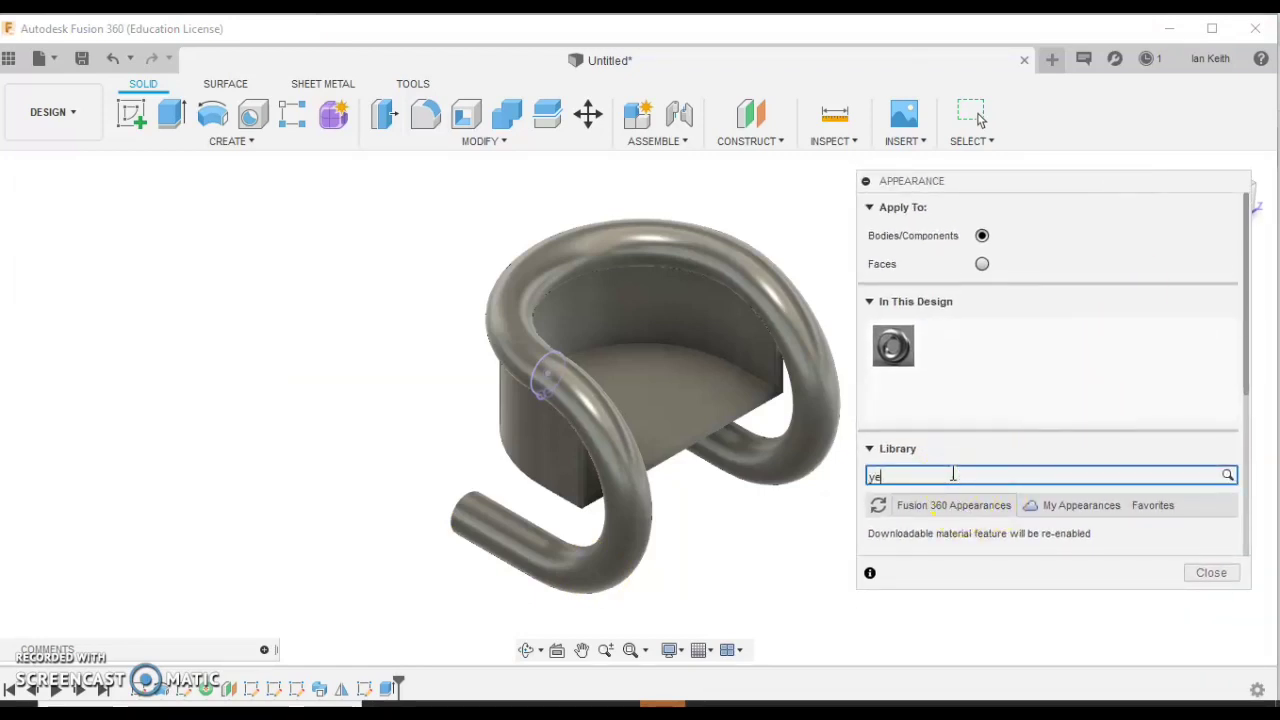
type("yellow")
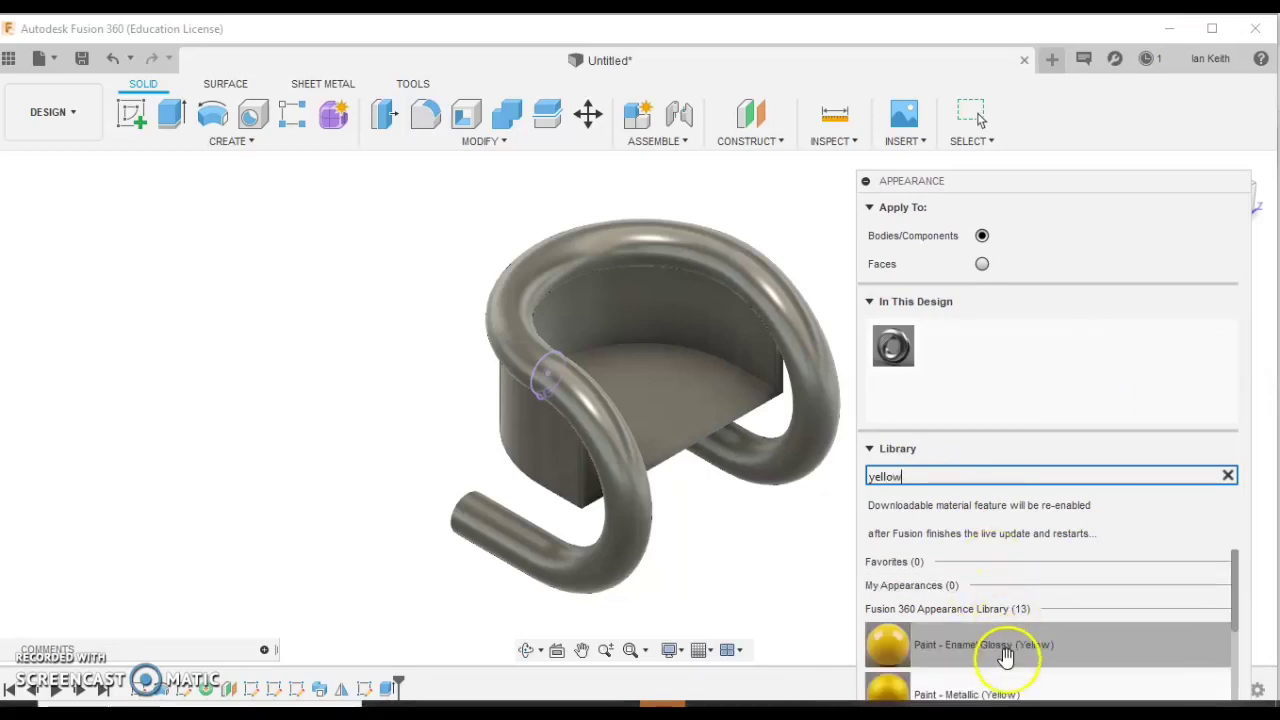
scroll(1000, 650, "down", 2)
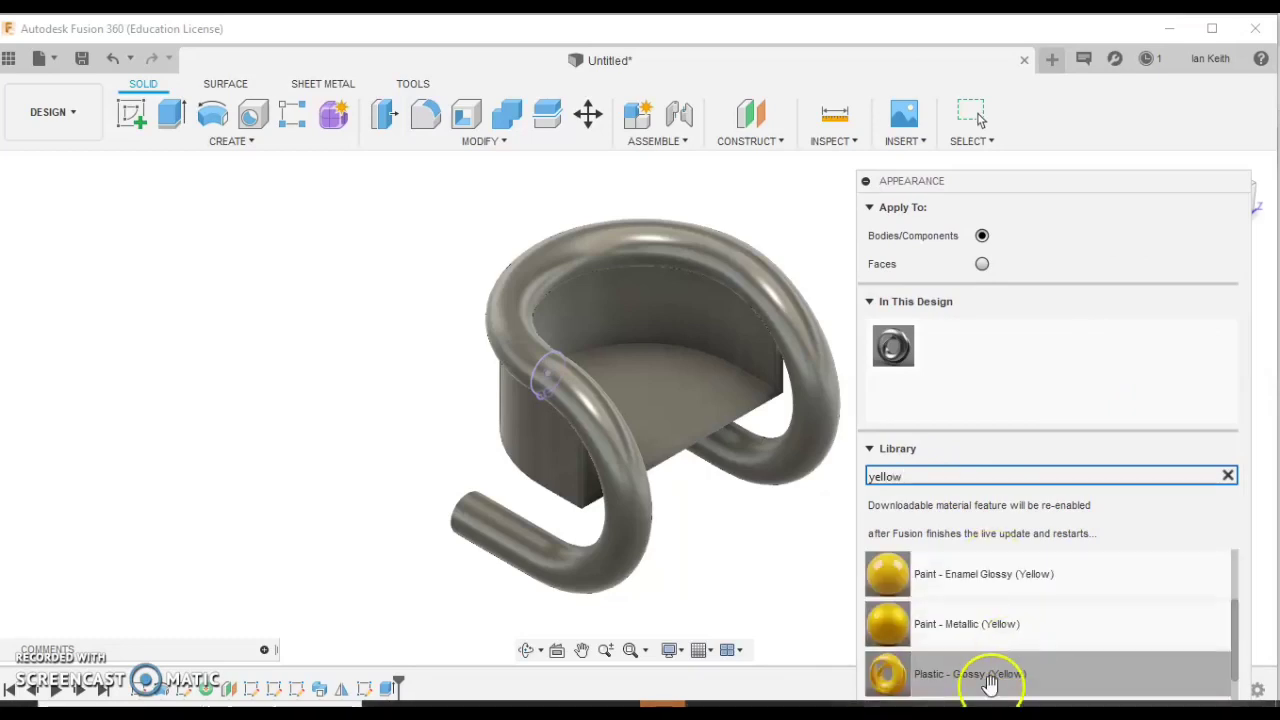
left_click_drag(986, 678, 958, 270)
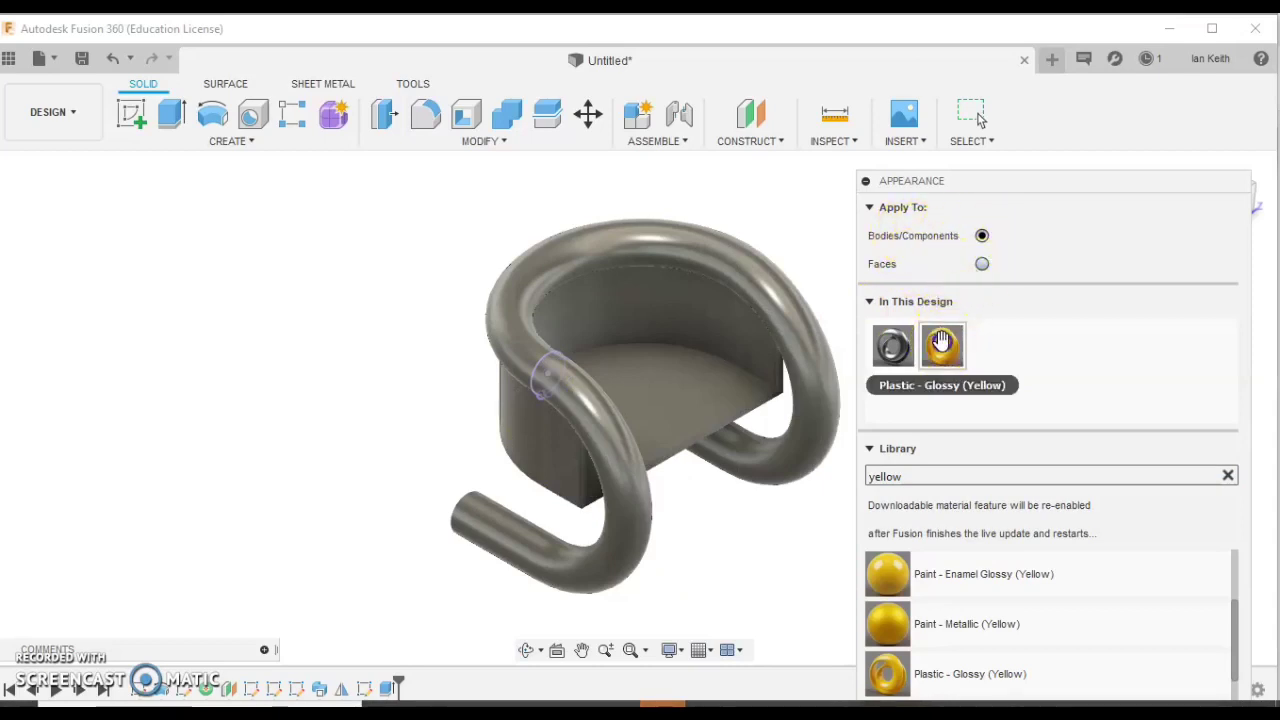
left_click_drag(942, 342, 771, 287)
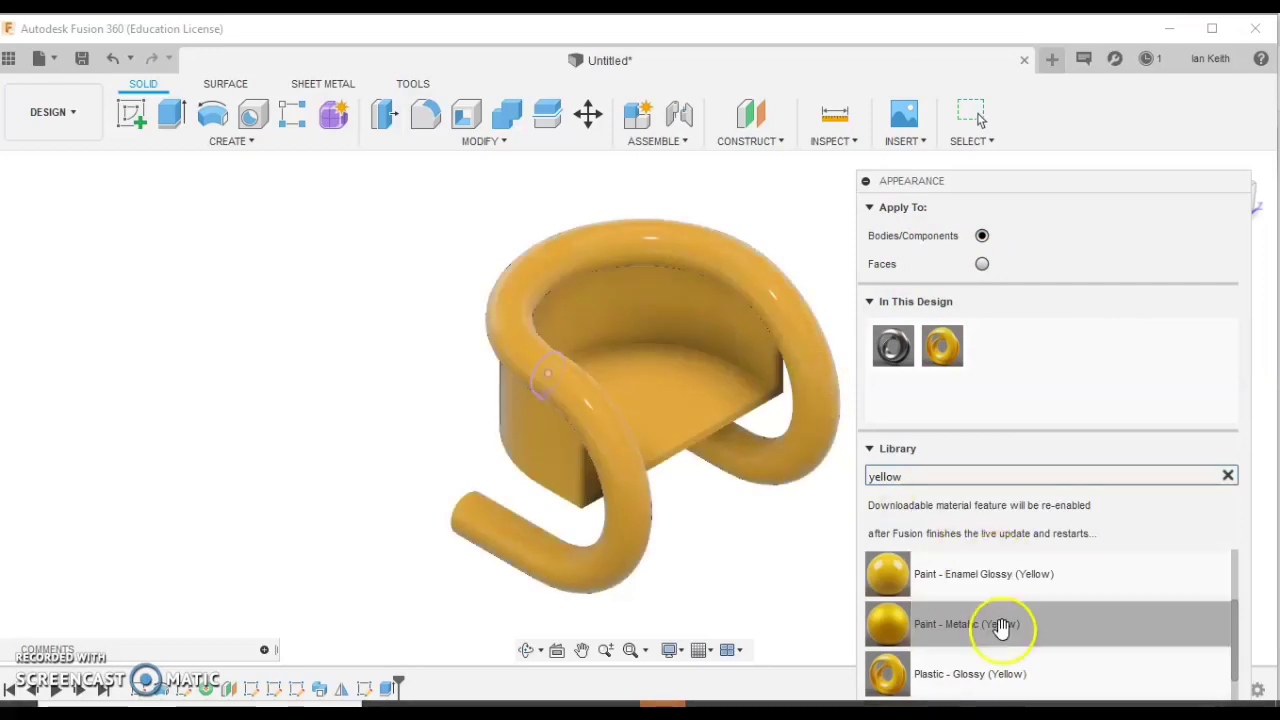
Find brown appearances, apply Leather - Weathered to only the seat's upper floor face, and close the appearance settings.
double_click(957, 482)
type("brown")
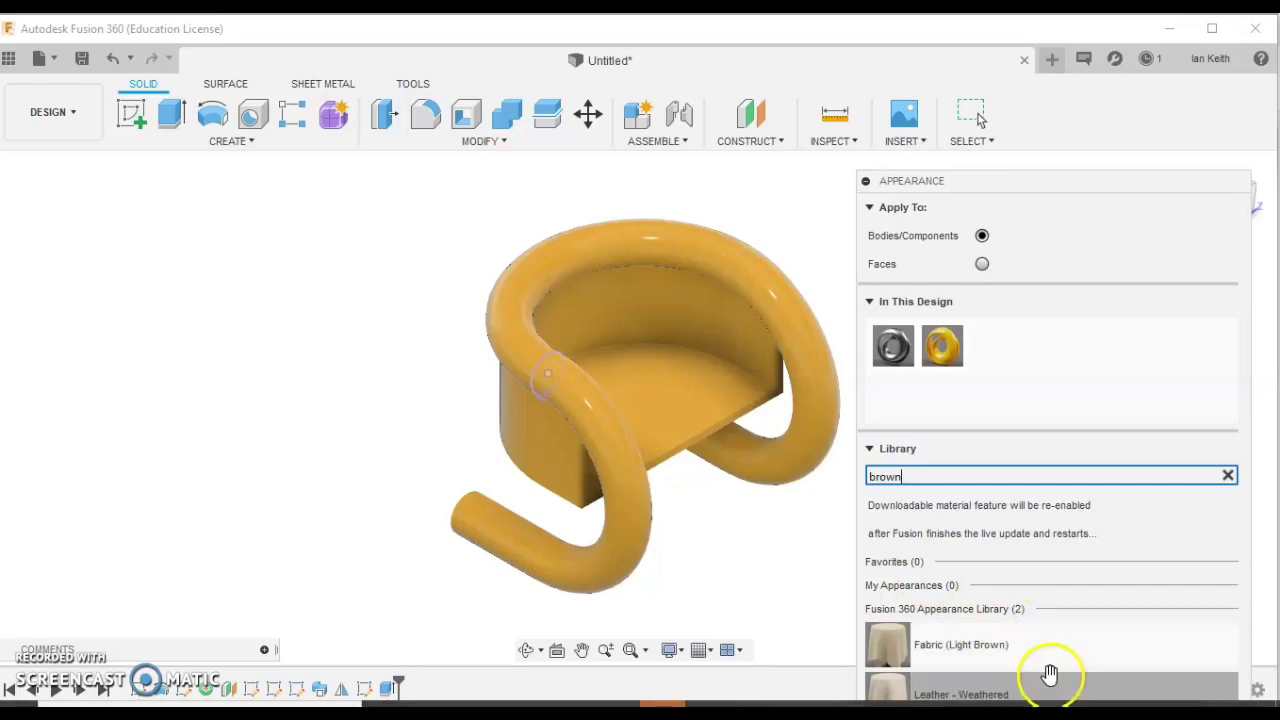
left_click_drag(1048, 680, 1038, 342)
left_click(1001, 285)
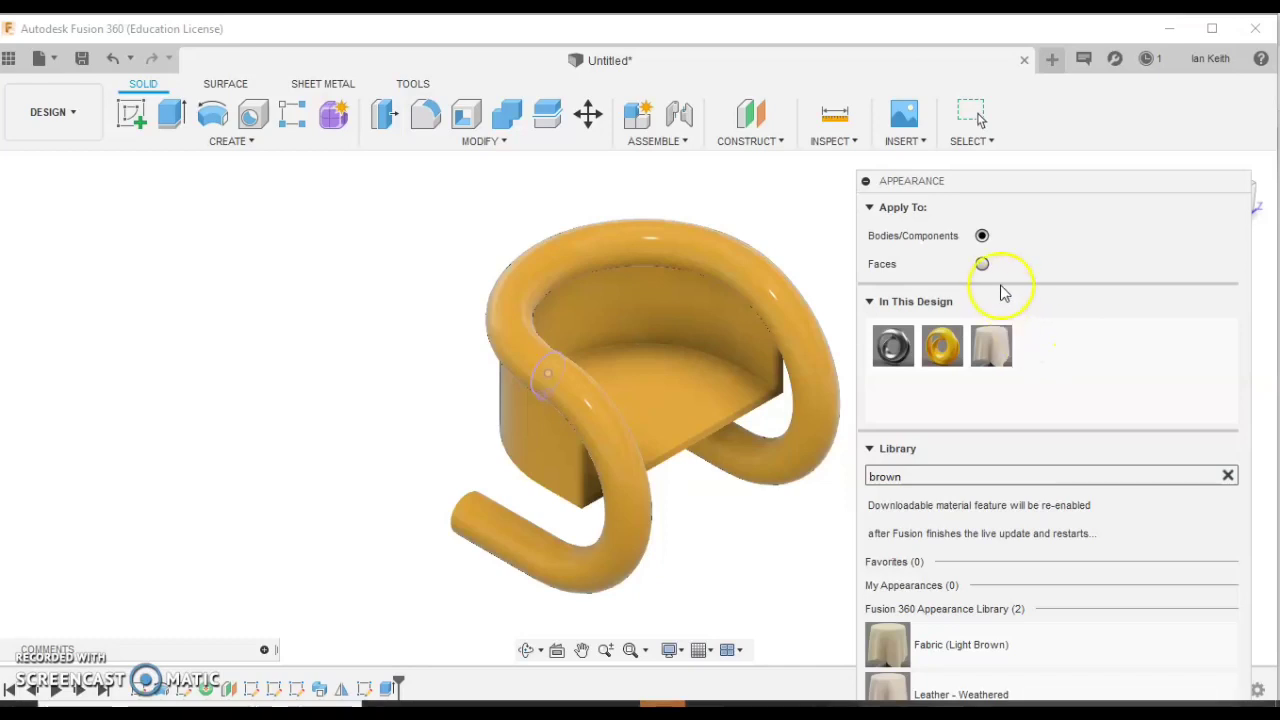
left_click(982, 264)
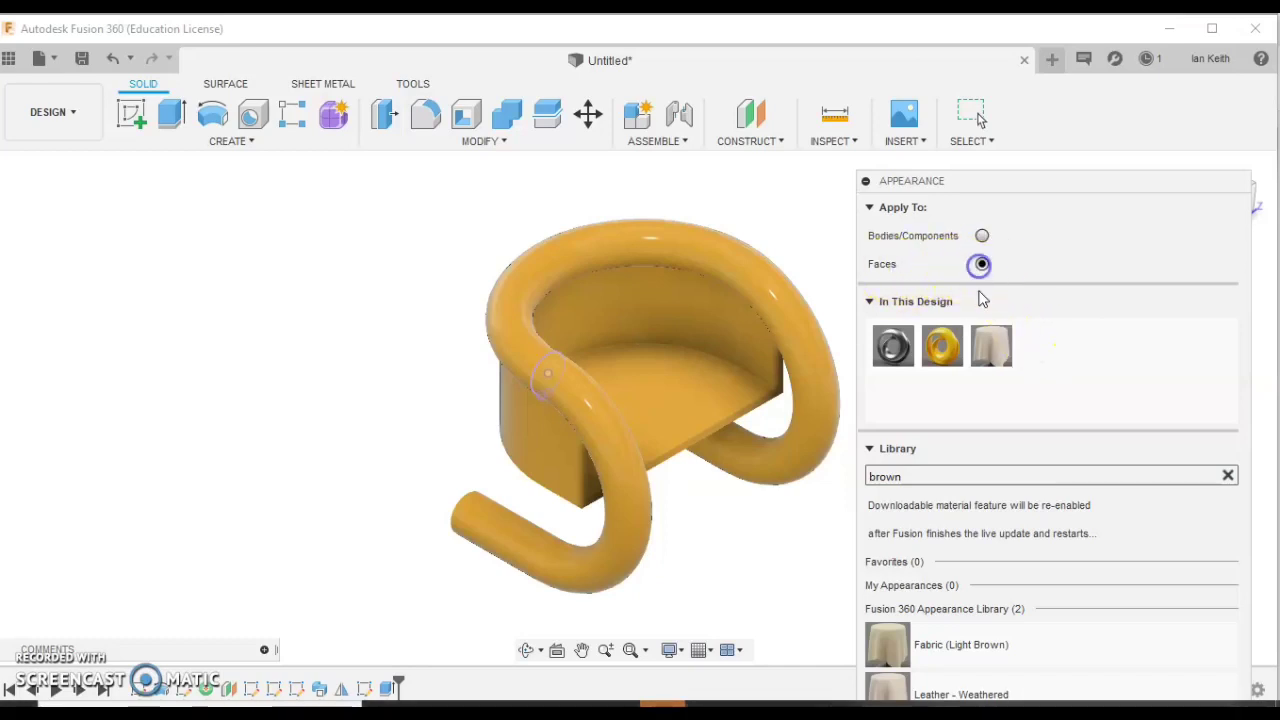
left_click_drag(983, 346, 731, 523)
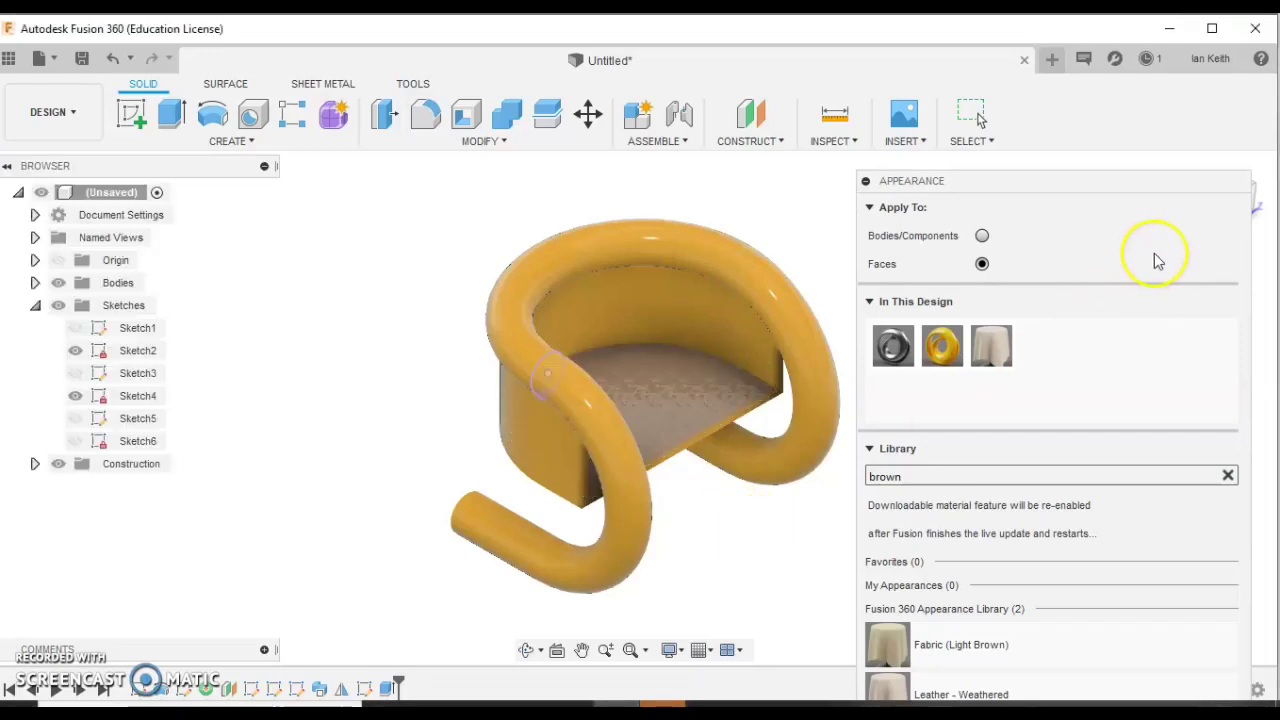
left_click_drag(1117, 190, 1117, 40)
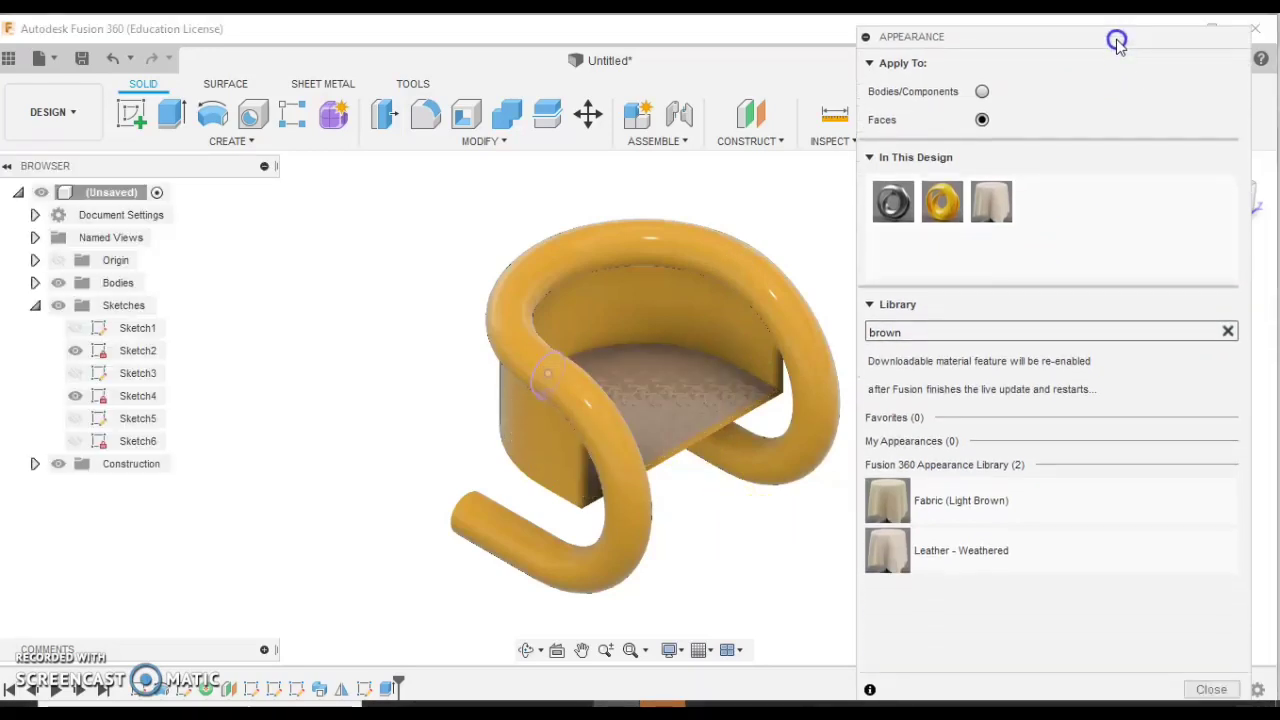
left_click(1200, 677)
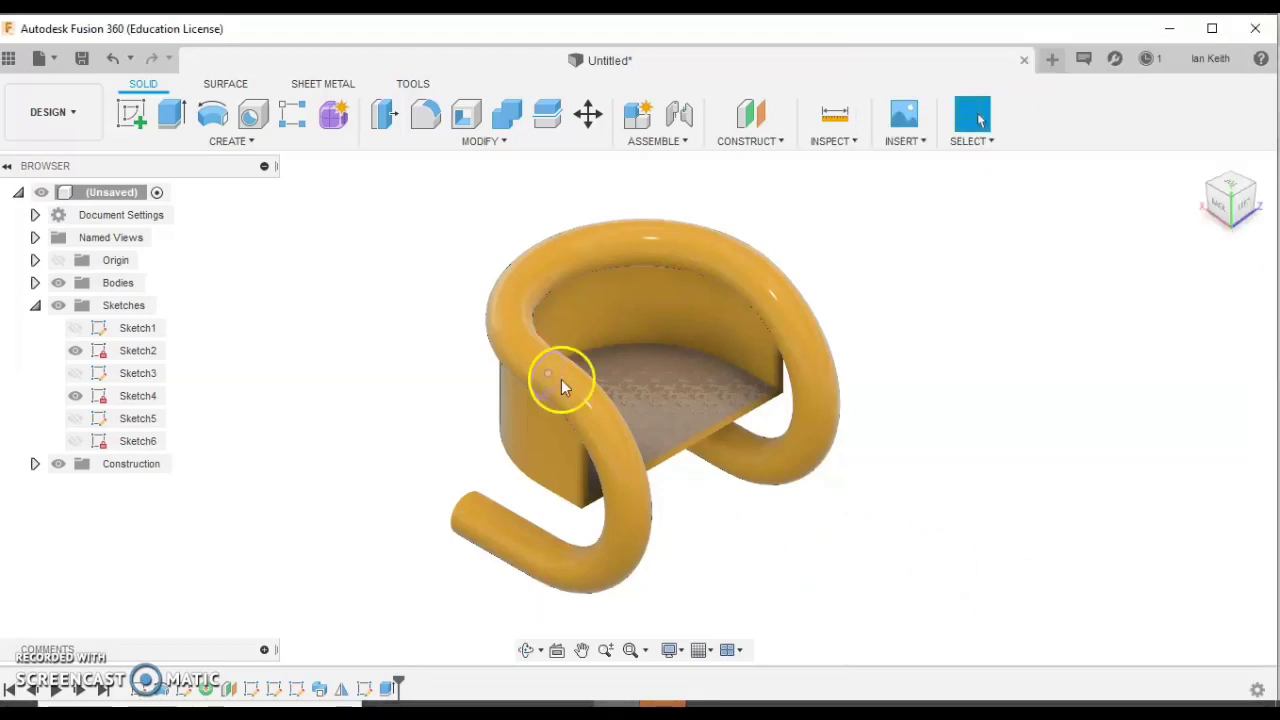
Switch from the Design workspace to the Render workspace.
left_click(50, 115)
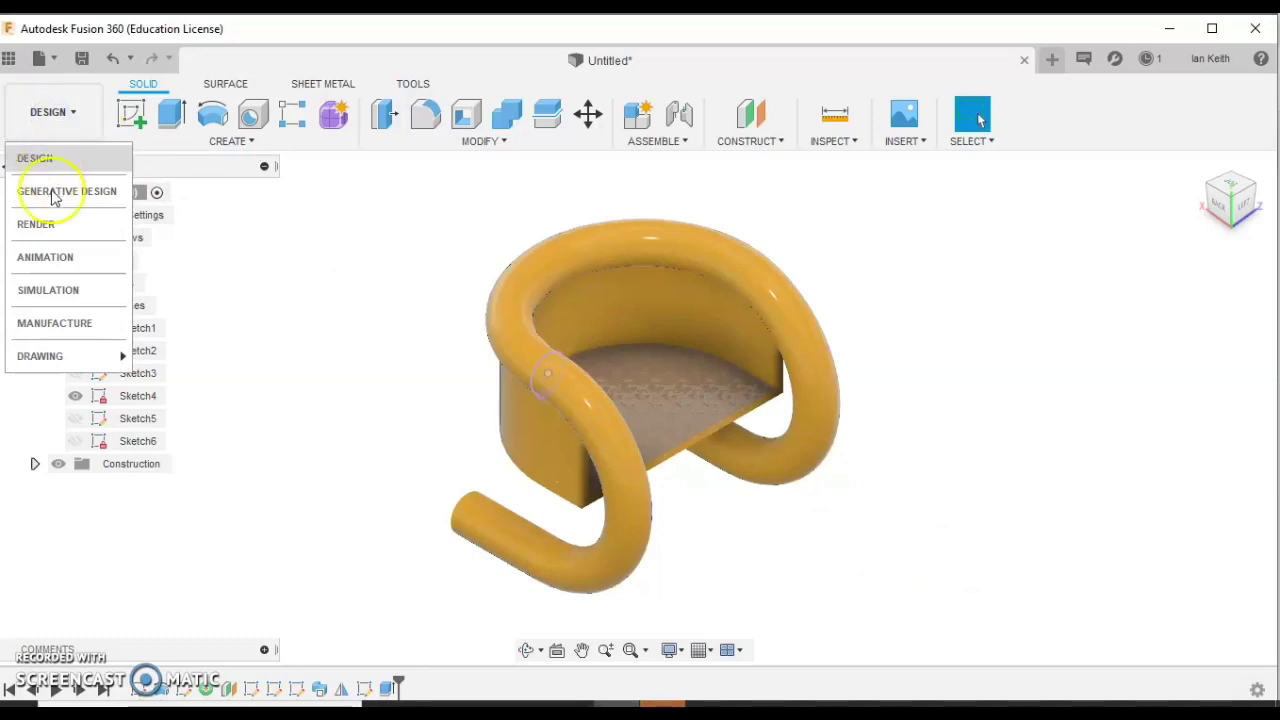
left_click(53, 222)
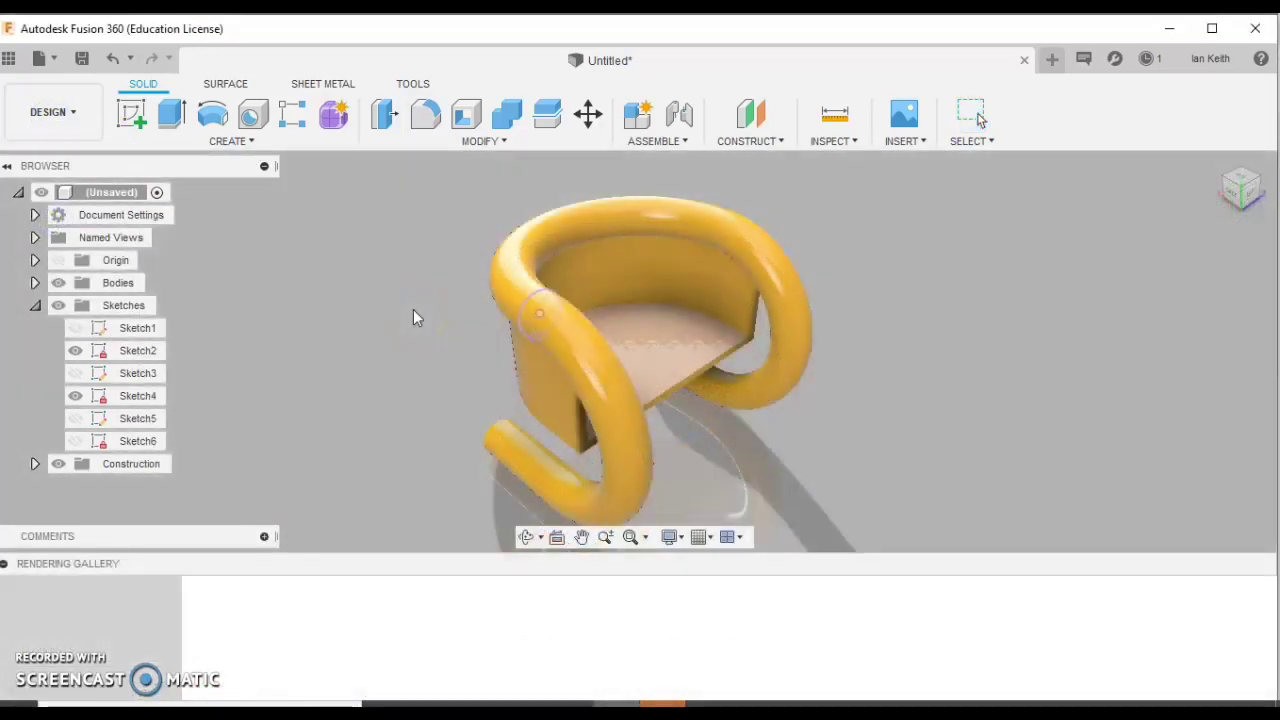